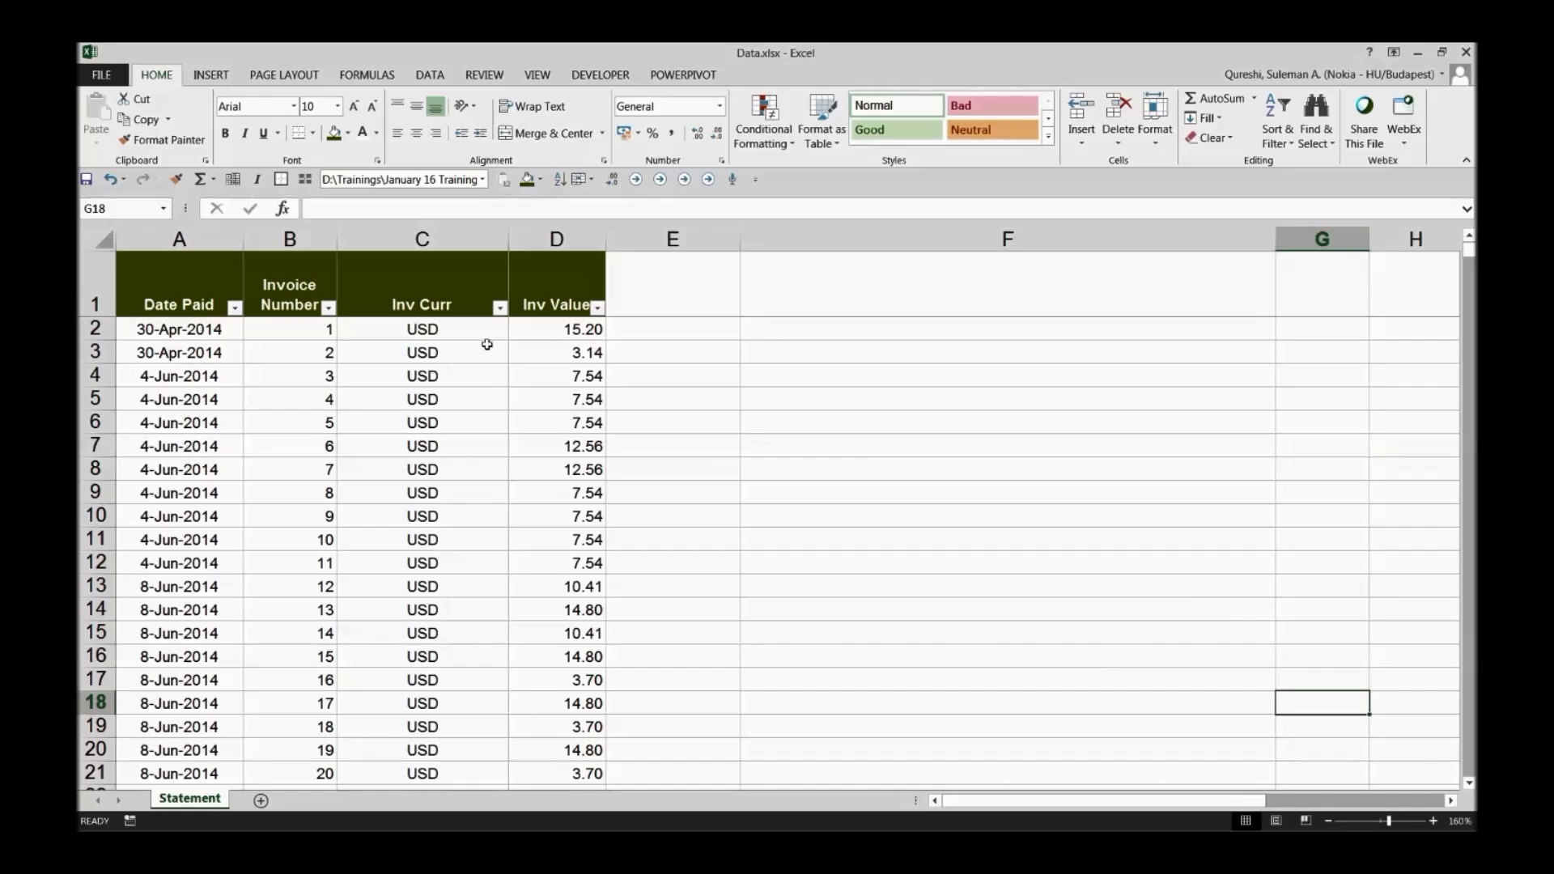
Step: Review the invoice table's Date Paid, Invoice Number, Inv Curr and Inv Value headers
{"action": "left_click", "coordinate": [207, 288]}
{"action": "left_click", "coordinate": [277, 288]}
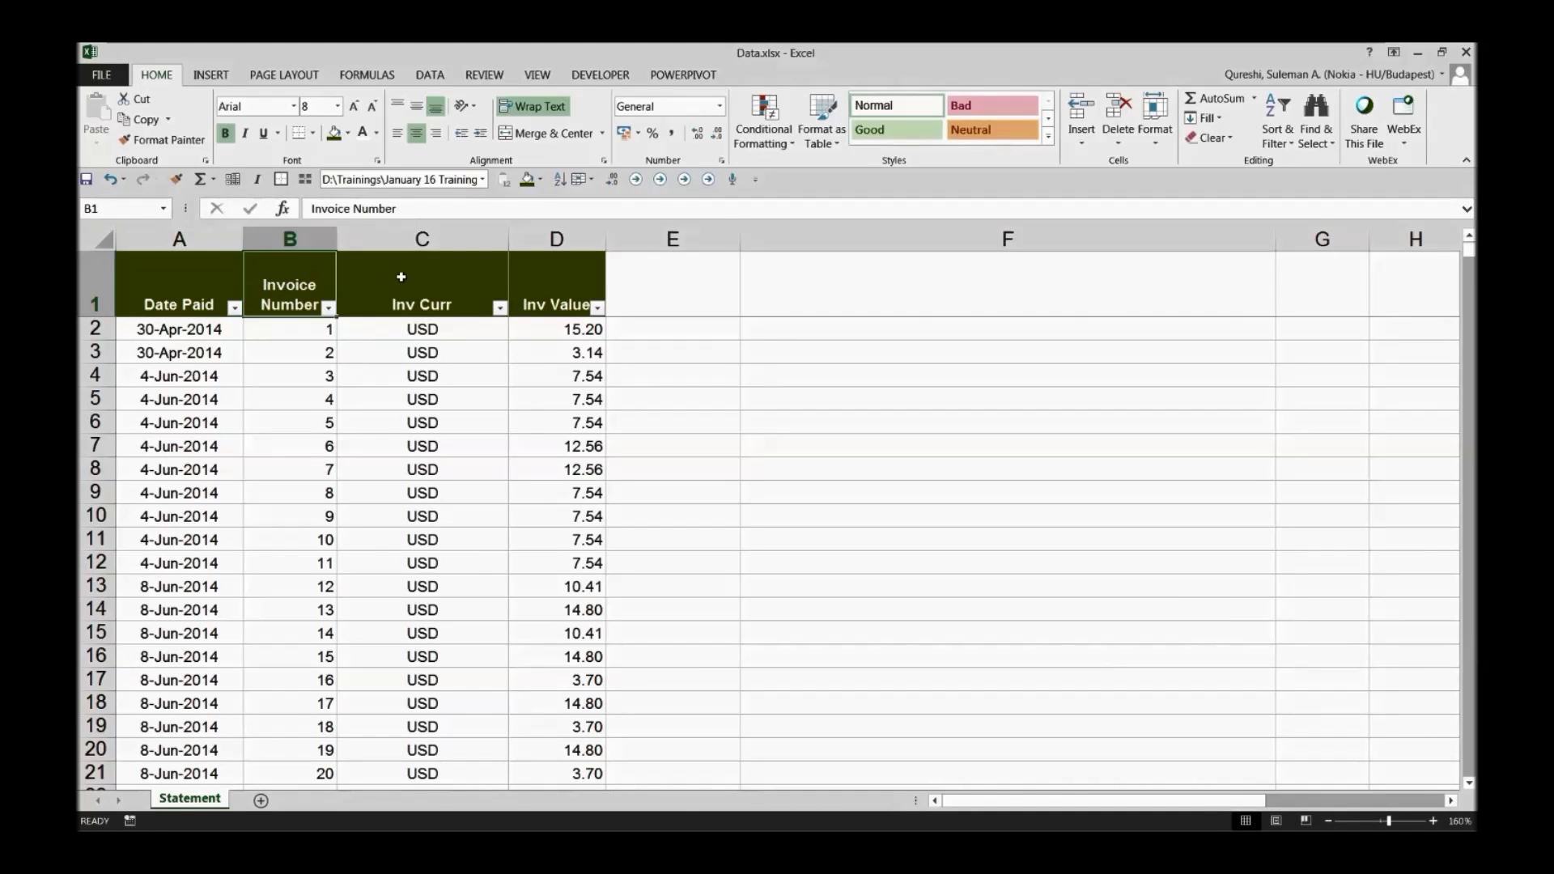
{"action": "left_click", "coordinate": [401, 277]}
{"action": "left_click", "coordinate": [554, 281]}
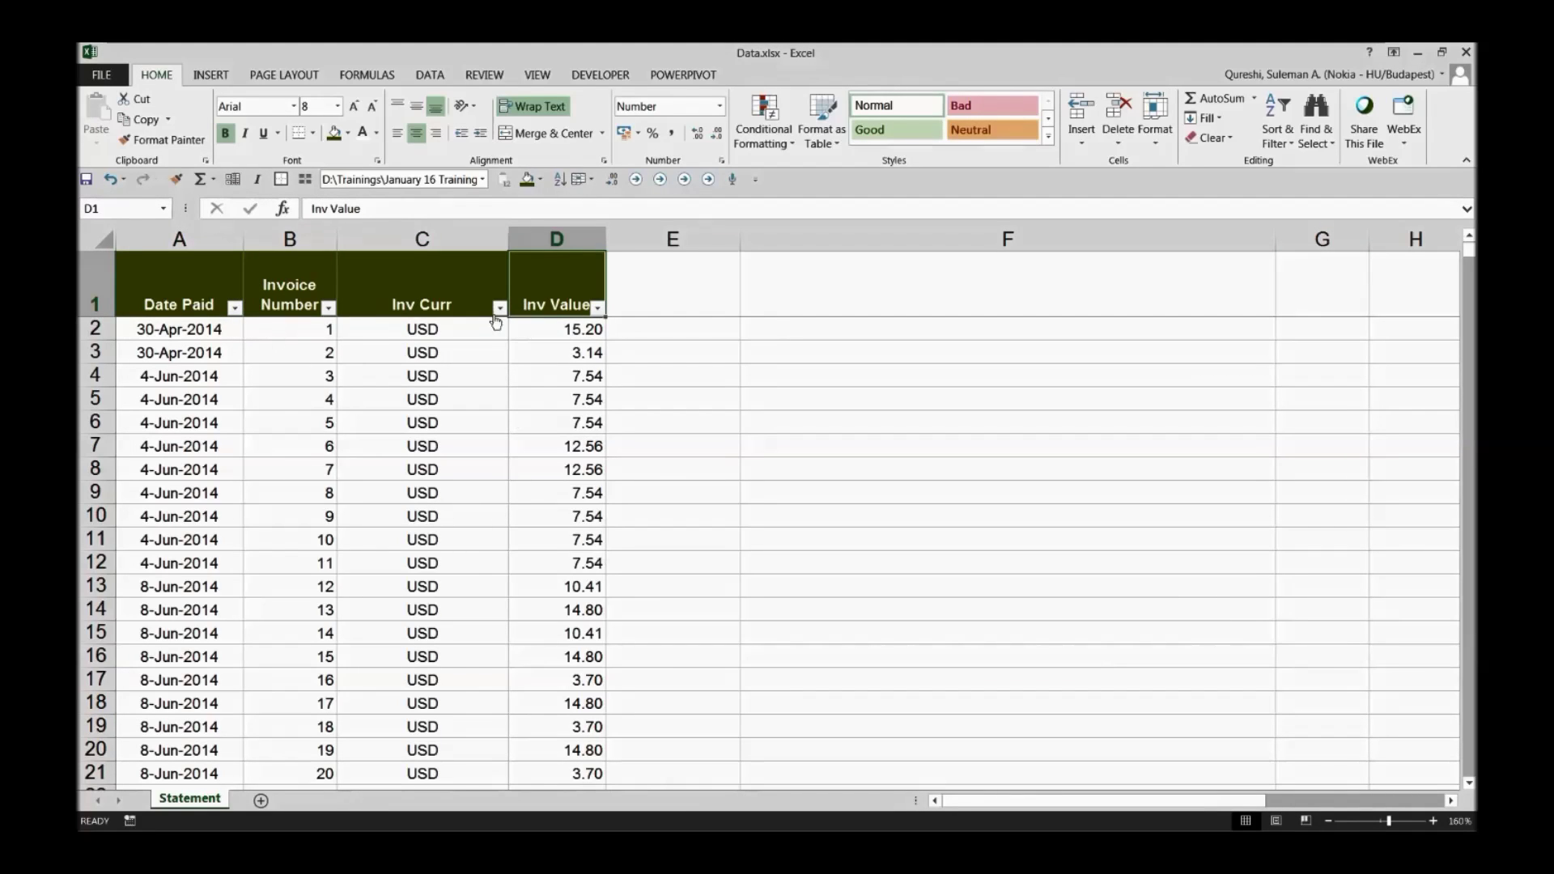
{"action": "left_click", "coordinate": [210, 277]}
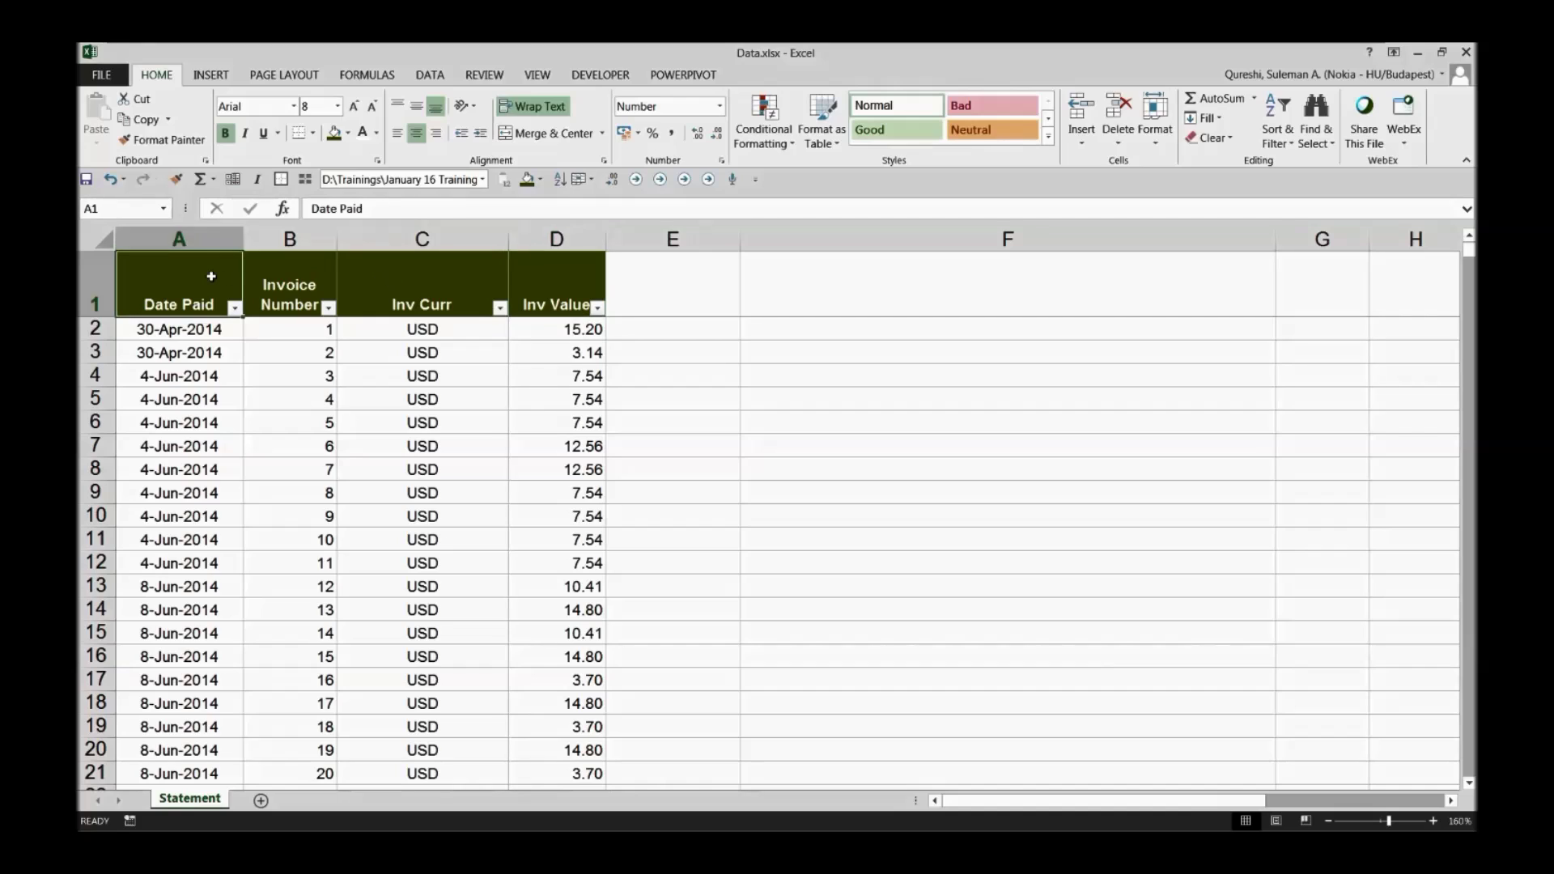
Step: Browse the Date Paid filter's 2014–2016 dates and close it without filtering
{"action": "left_click", "coordinate": [233, 309]}
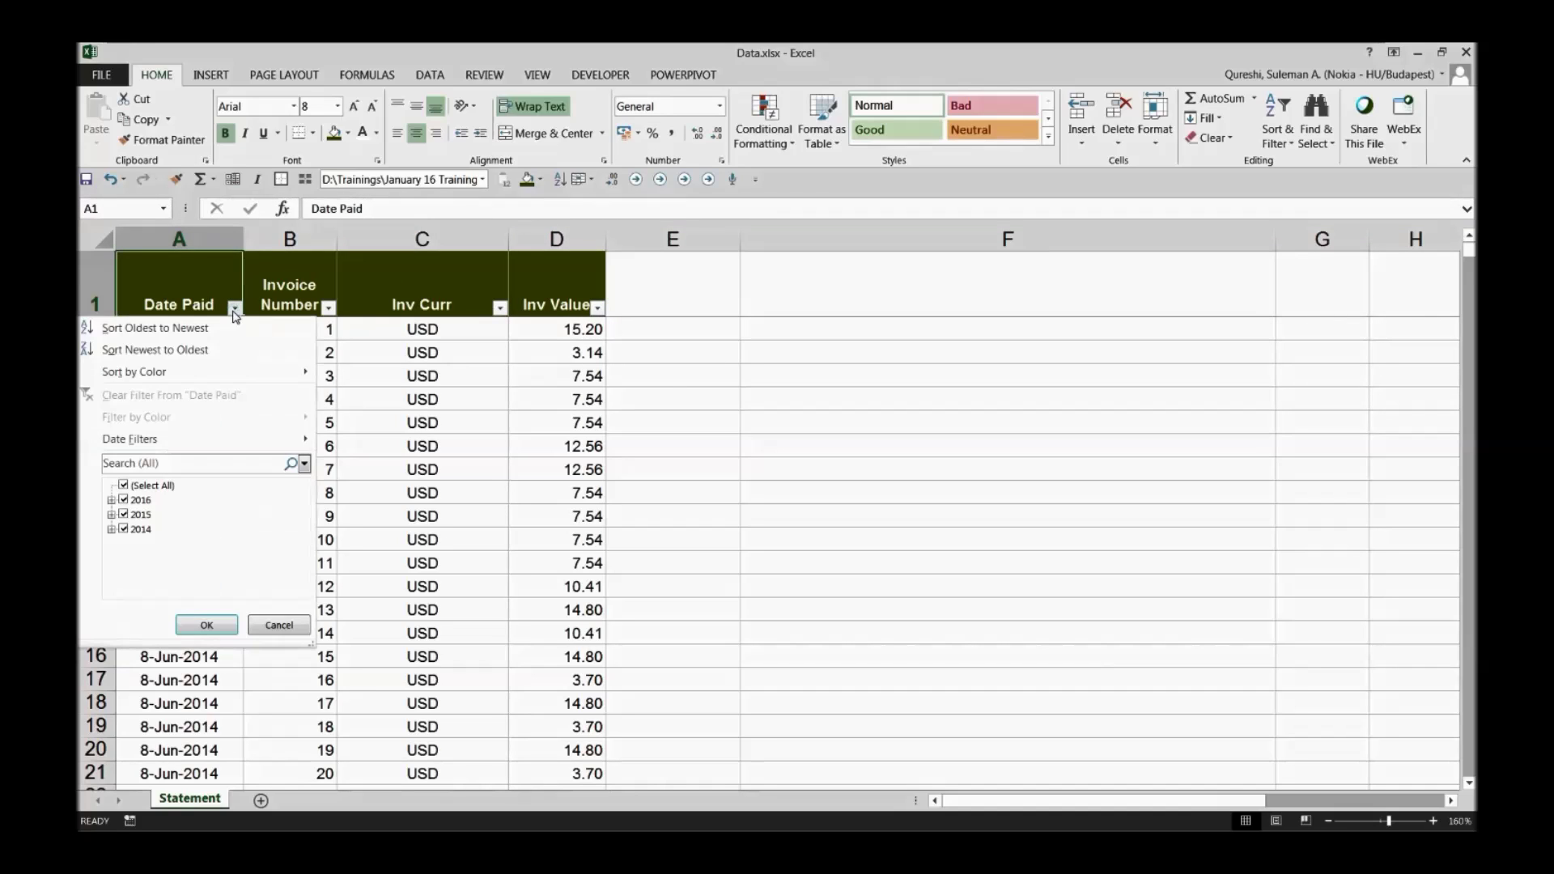
{"action": "left_click", "coordinate": [112, 501]}
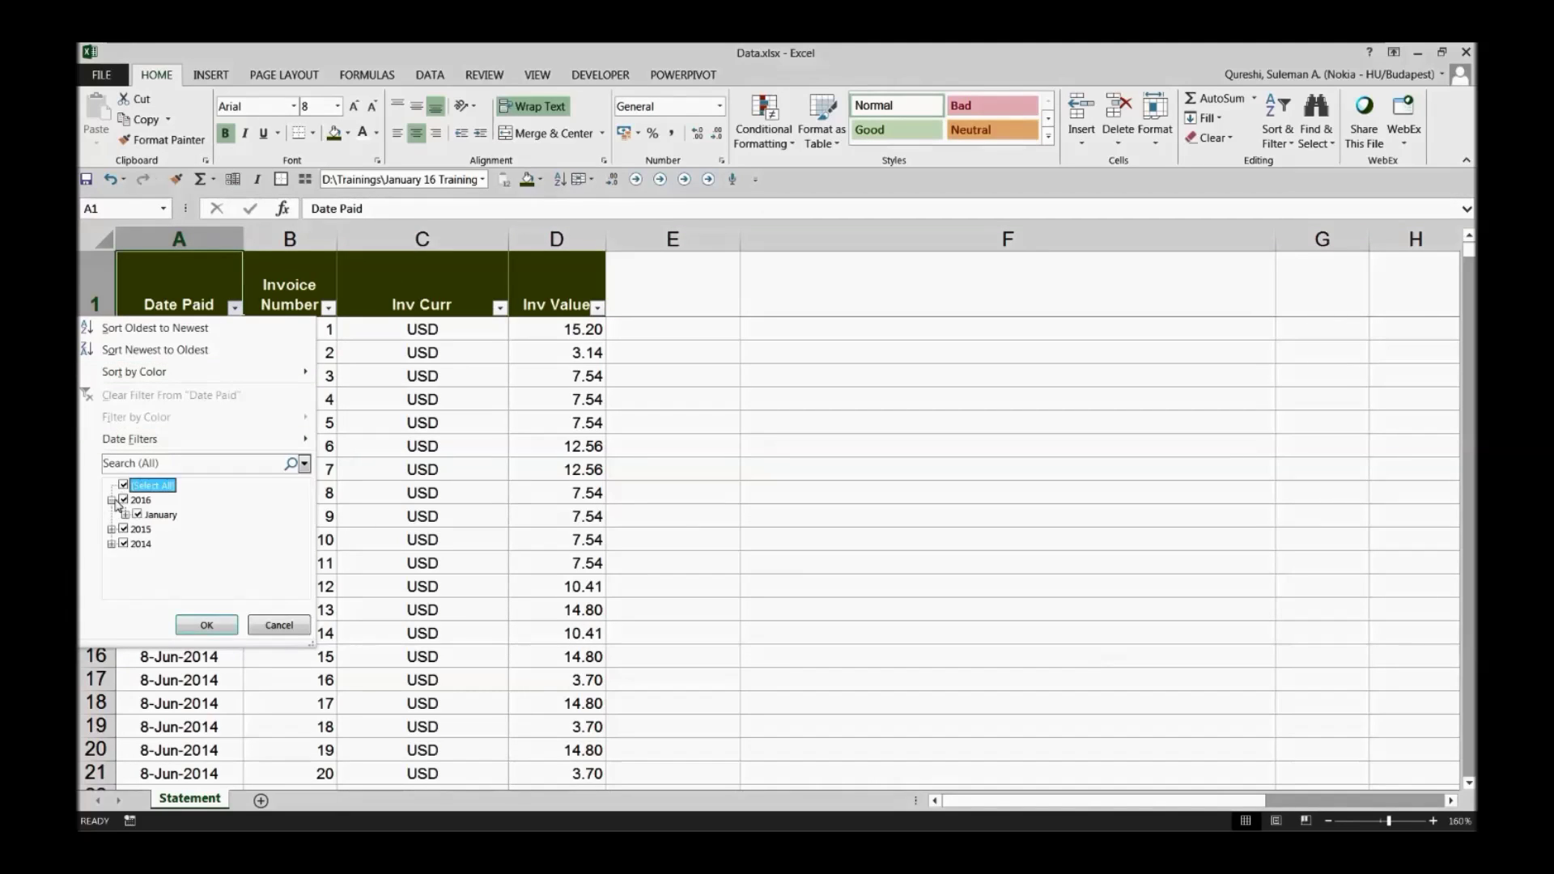
{"action": "left_click", "coordinate": [125, 515]}
{"action": "left_click", "coordinate": [113, 560]}
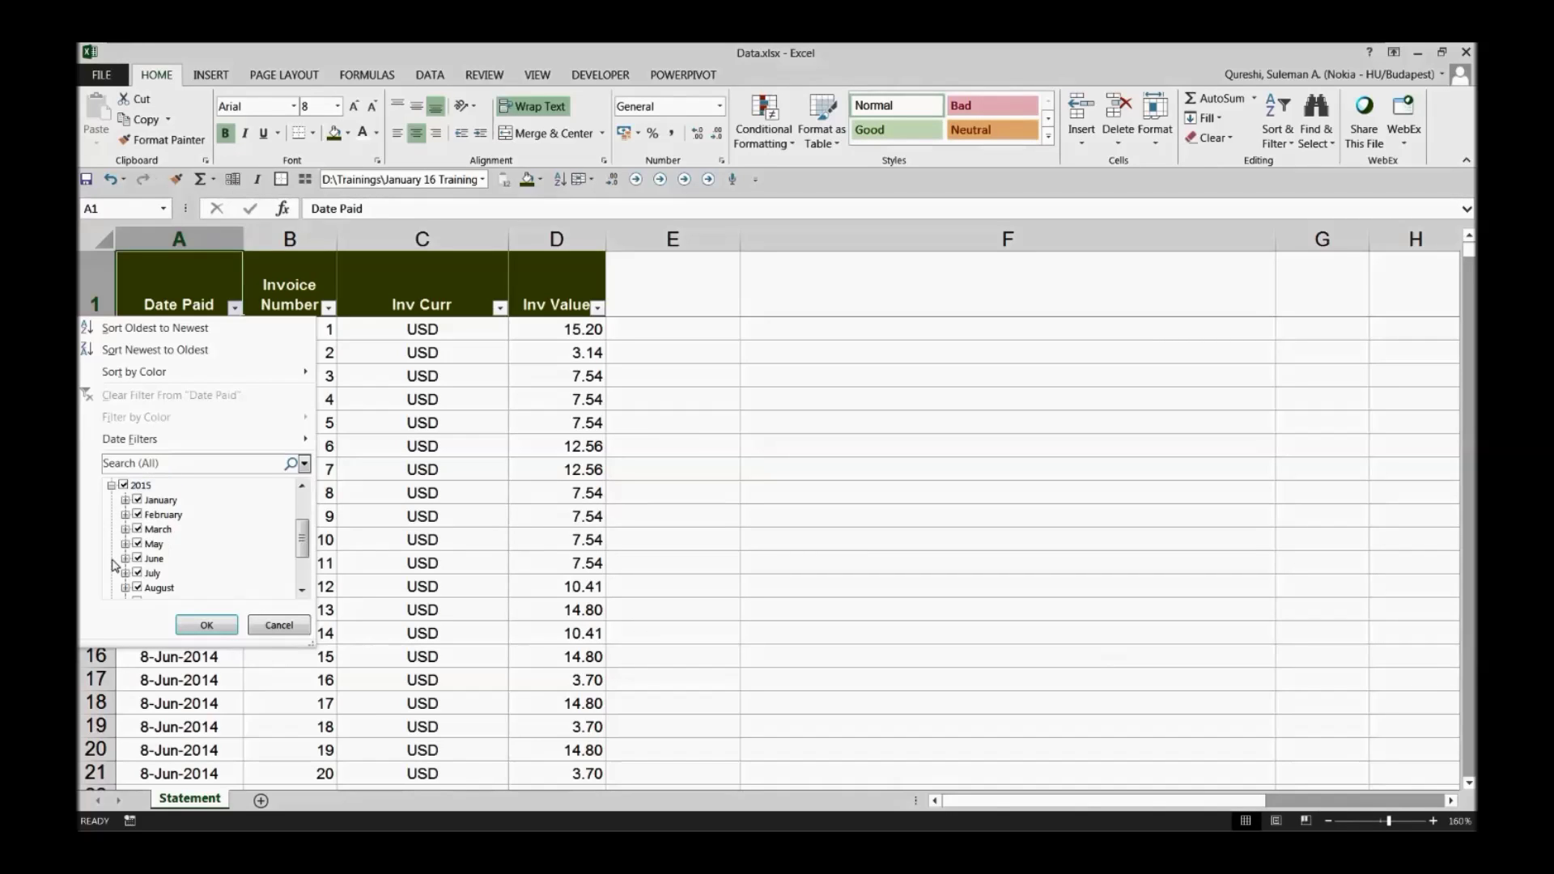
{"action": "scroll", "coordinate": [172, 526], "scroll_direction": "down", "scroll_amount": 2}
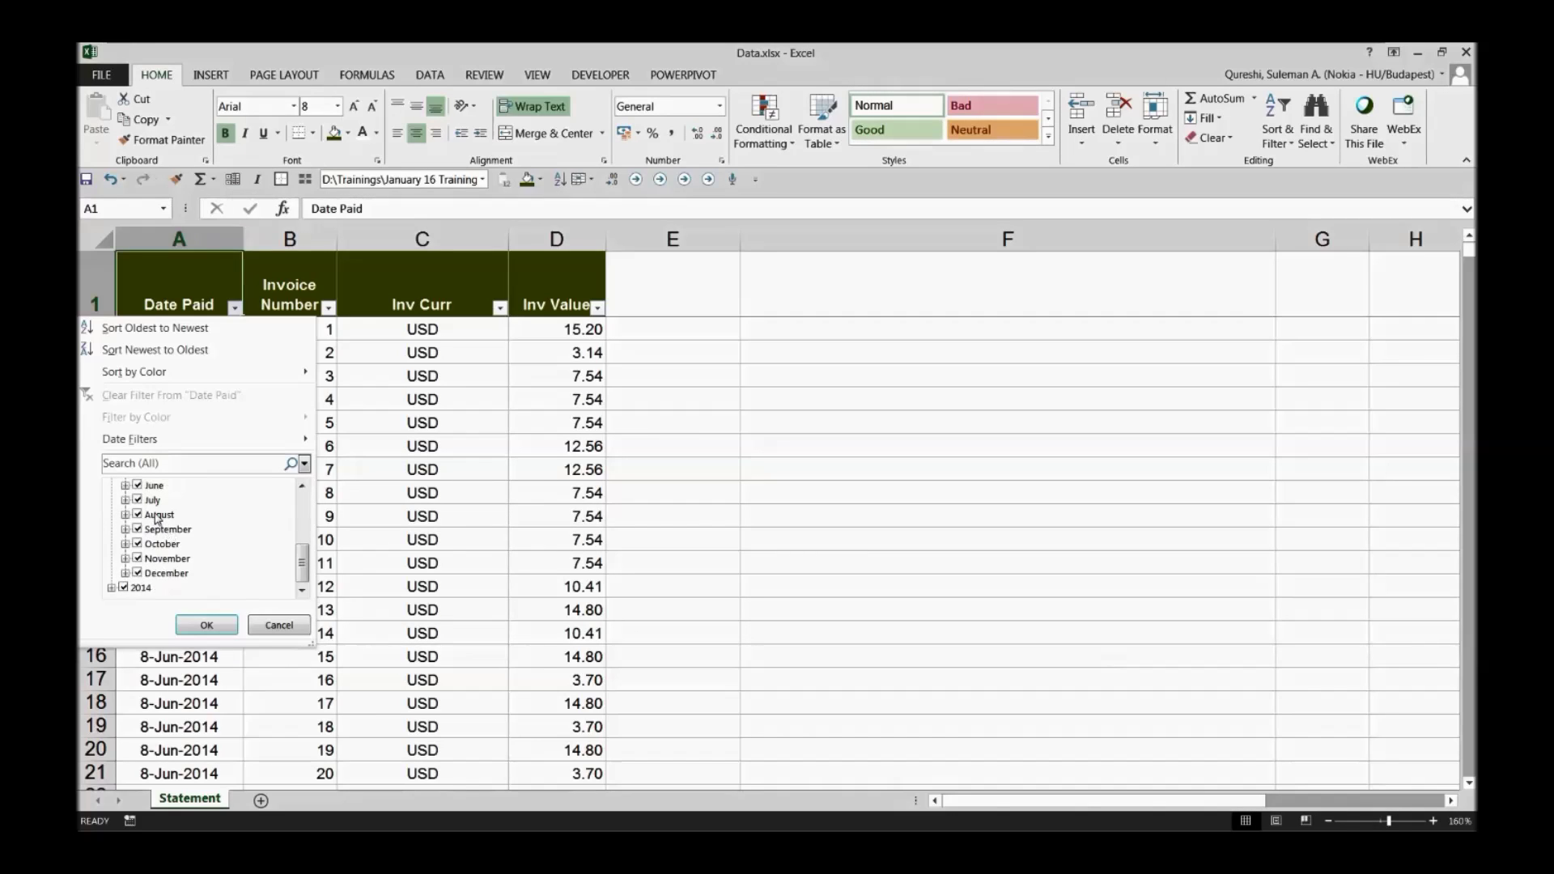
{"action": "scroll", "coordinate": [157, 518], "scroll_direction": "up", "scroll_amount": 4}
{"action": "scroll", "coordinate": [162, 523], "scroll_direction": "down", "scroll_amount": 3}
{"action": "scroll", "coordinate": [166, 524], "scroll_direction": "up", "scroll_amount": 3}
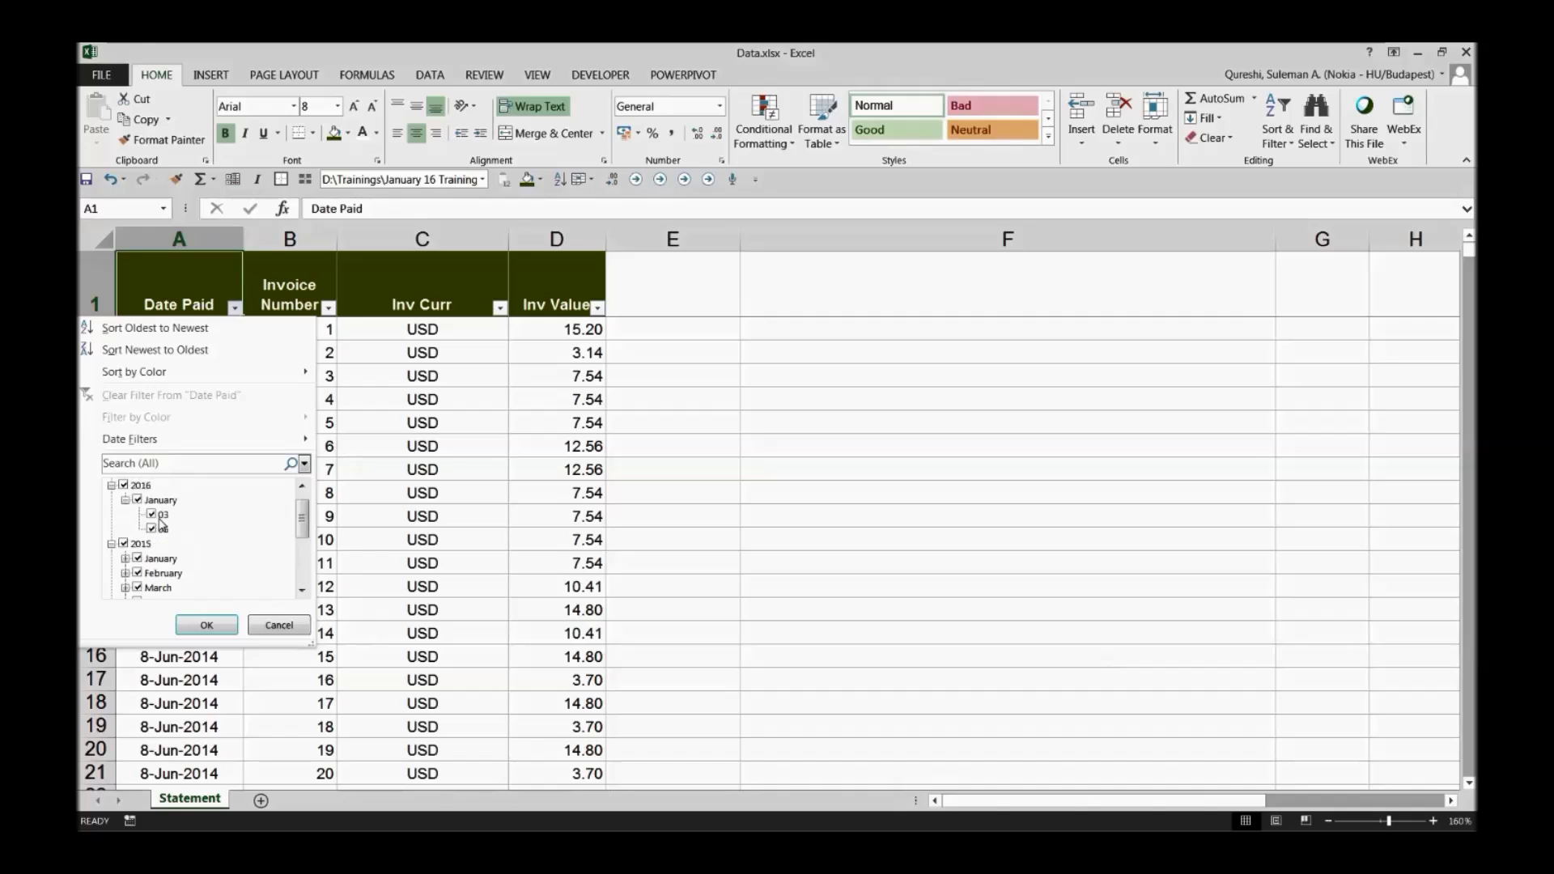
{"action": "scroll", "coordinate": [285, 529], "scroll_direction": "down", "scroll_amount": 4}
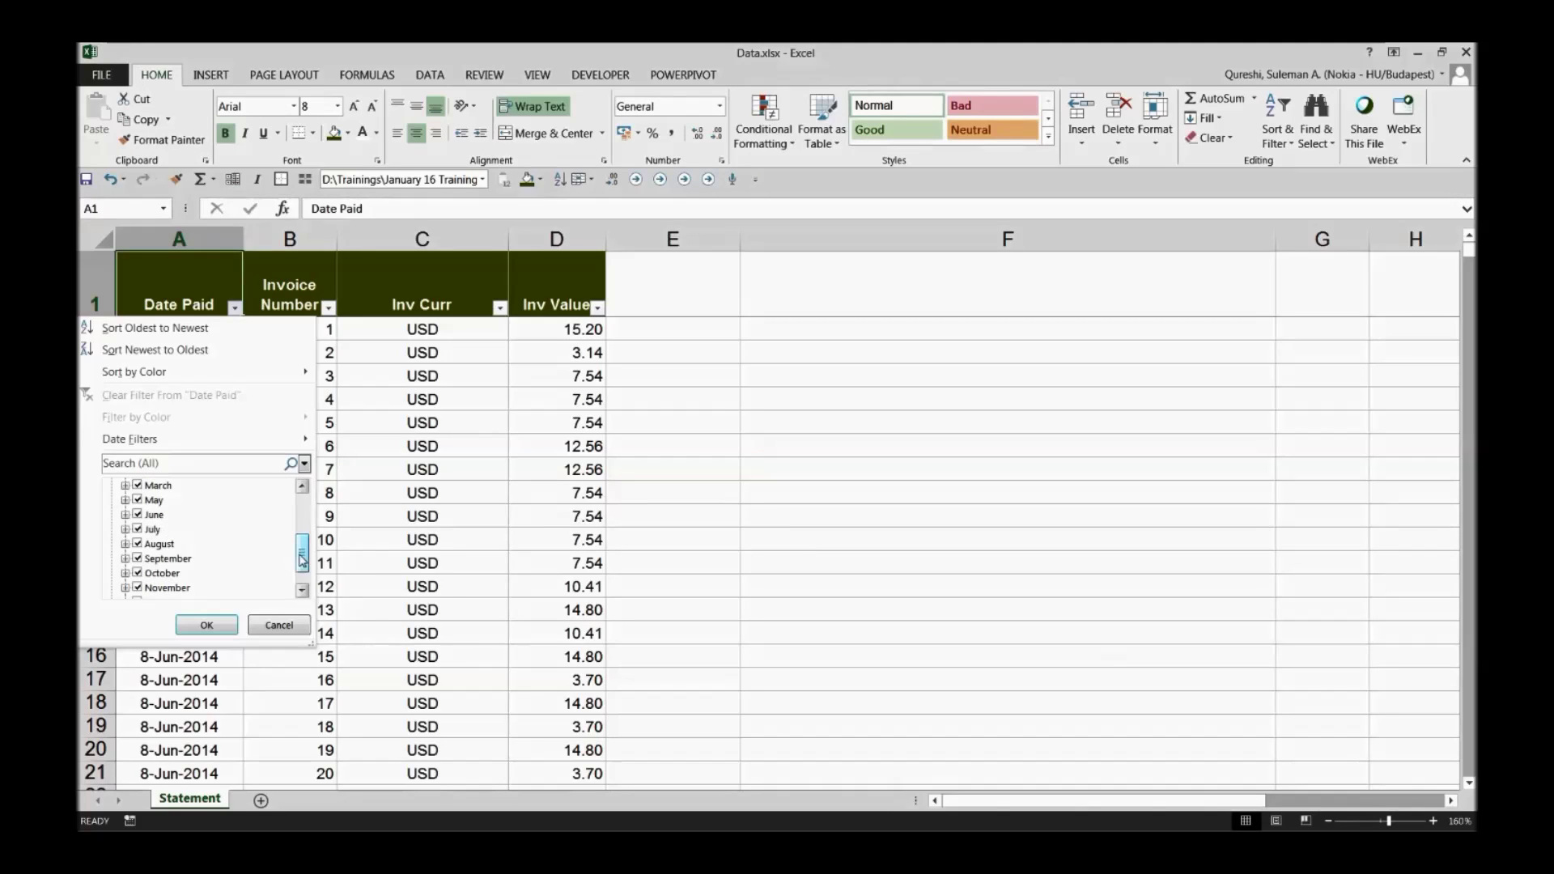
{"action": "left_click", "coordinate": [113, 589]}
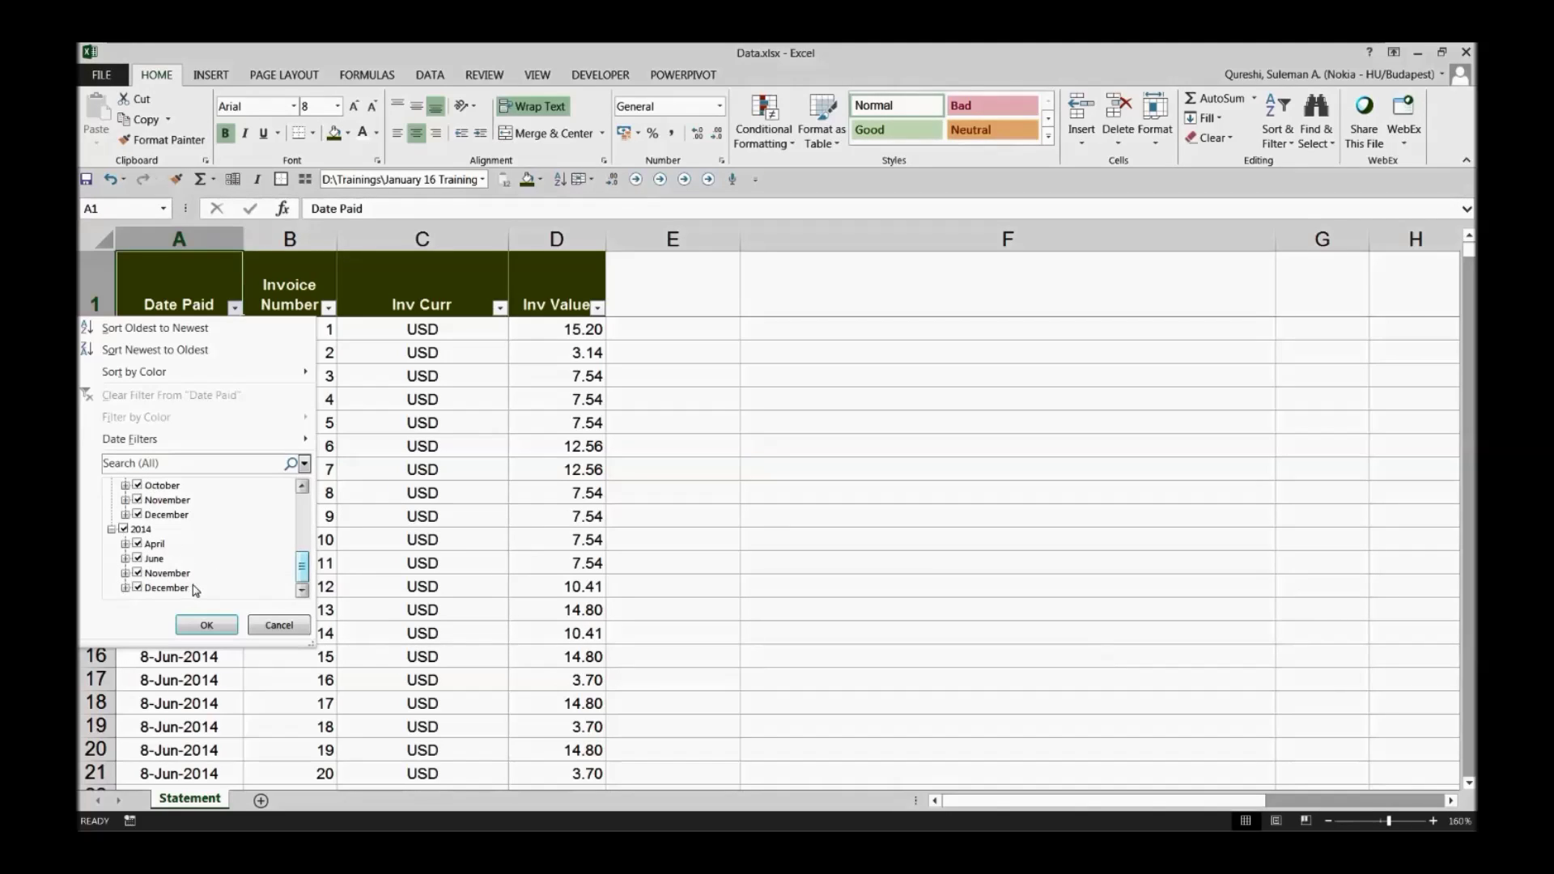
{"action": "left_click", "coordinate": [126, 544]}
{"action": "left_click", "coordinate": [126, 573]}
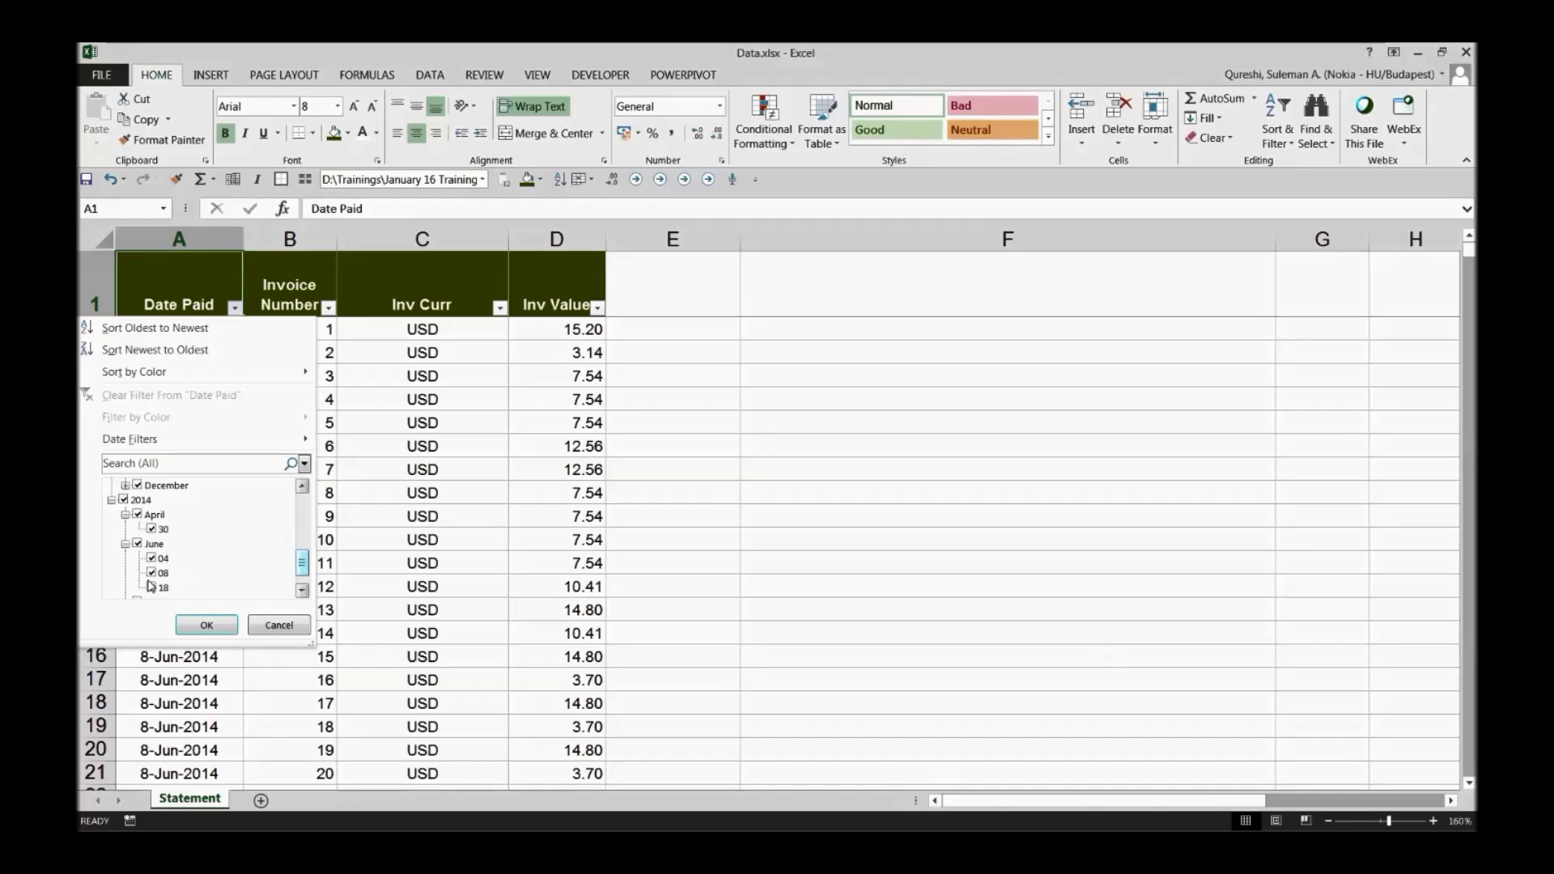
{"action": "left_click", "coordinate": [283, 628]}
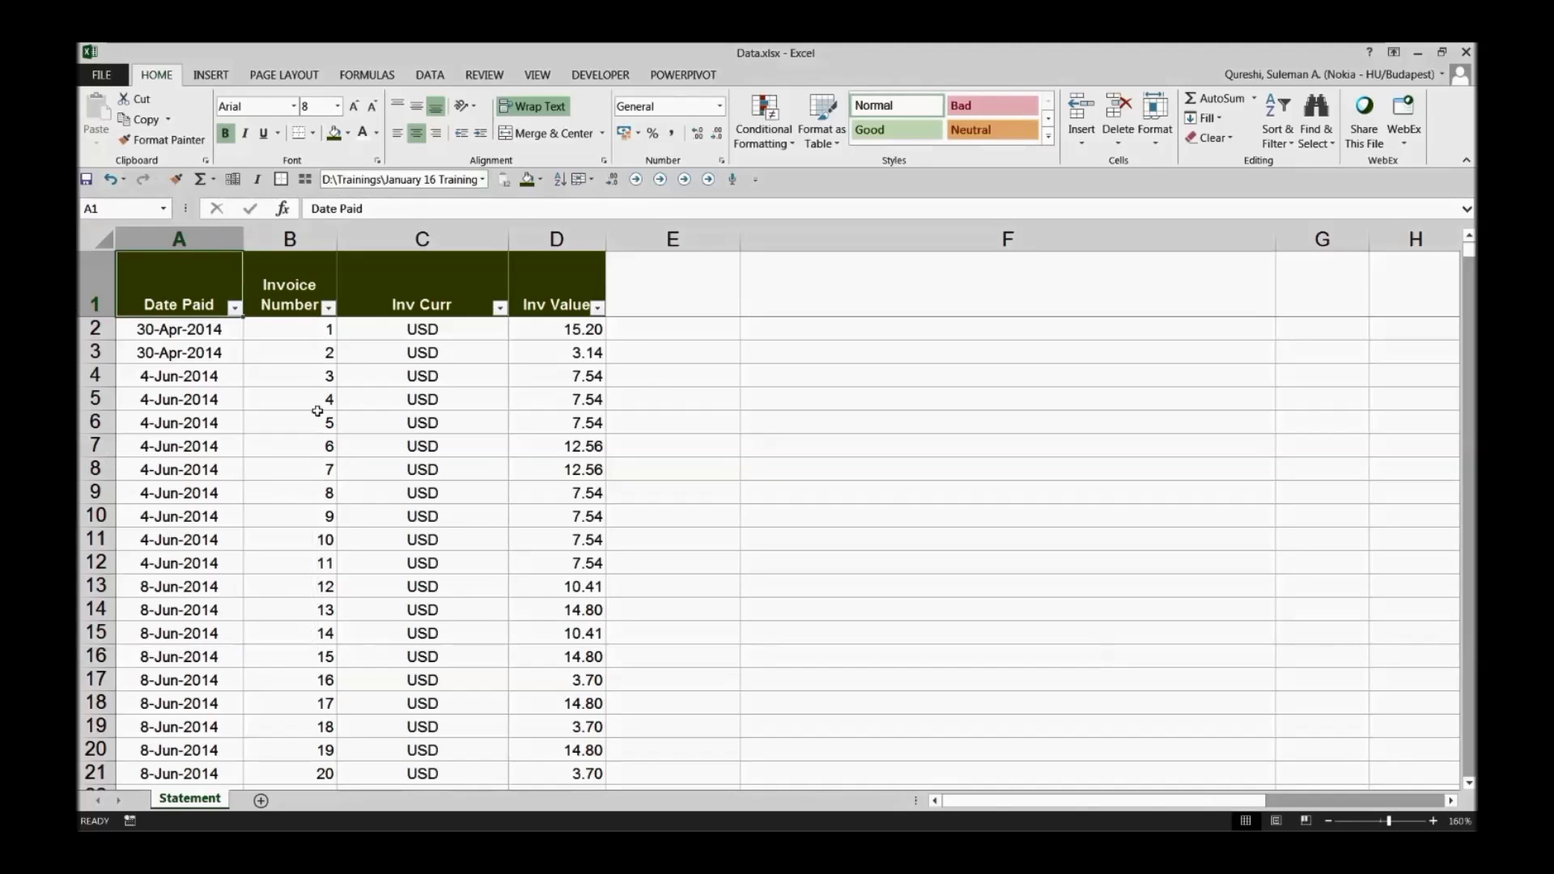
Step: Select the whole invoice table and create the recommended Inv Value by Inv Curr pivot
{"action": "left_click", "coordinate": [296, 393]}
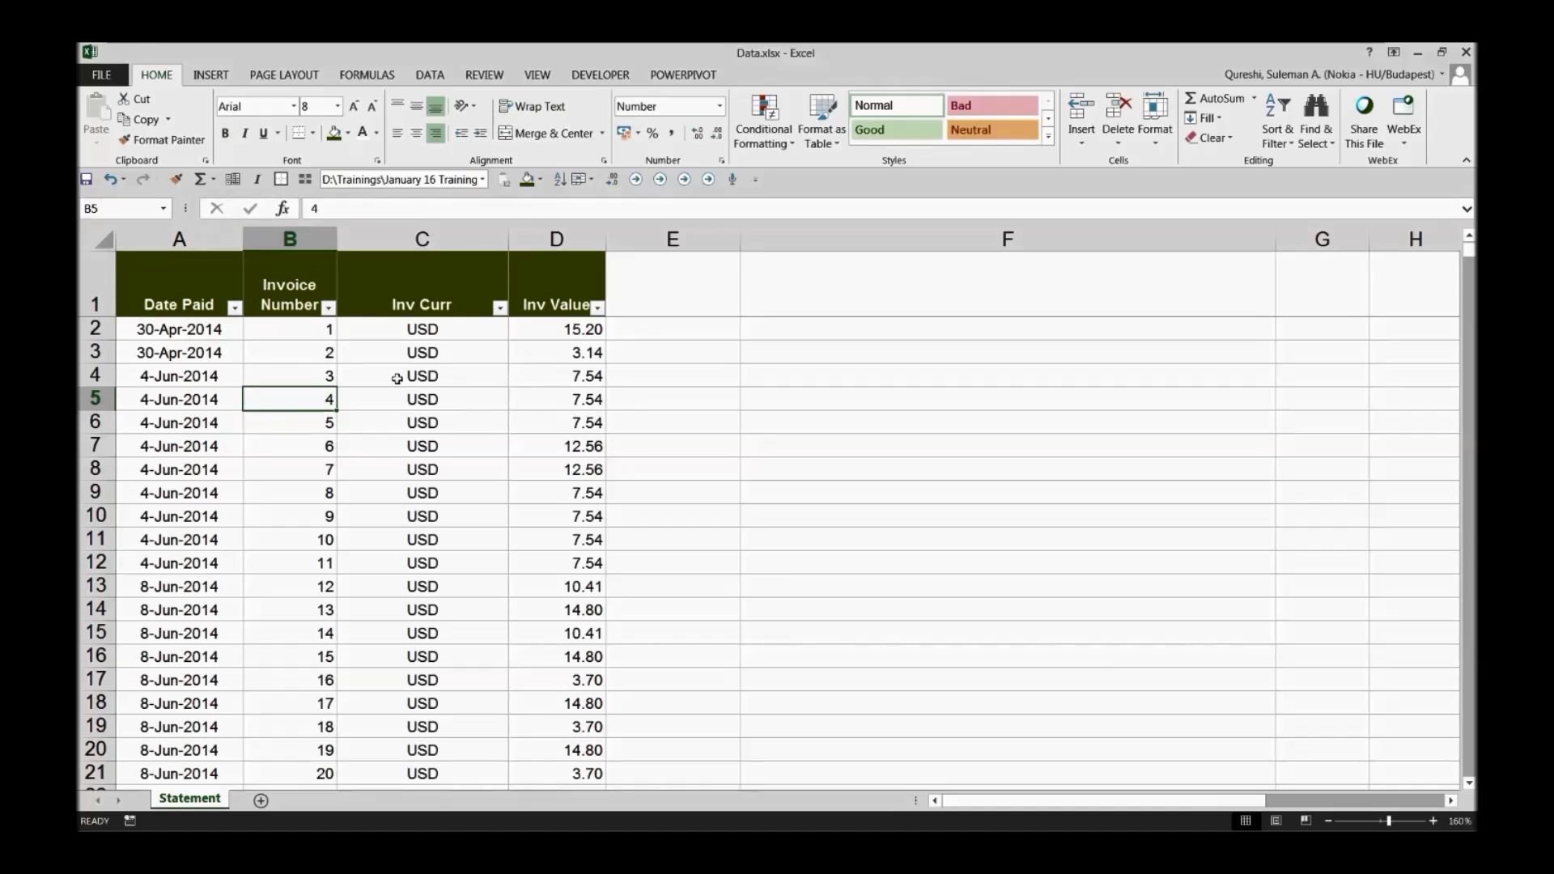
{"action": "left_click", "coordinate": [183, 263]}
{"action": "key", "text": "ctrl+shift+End"}
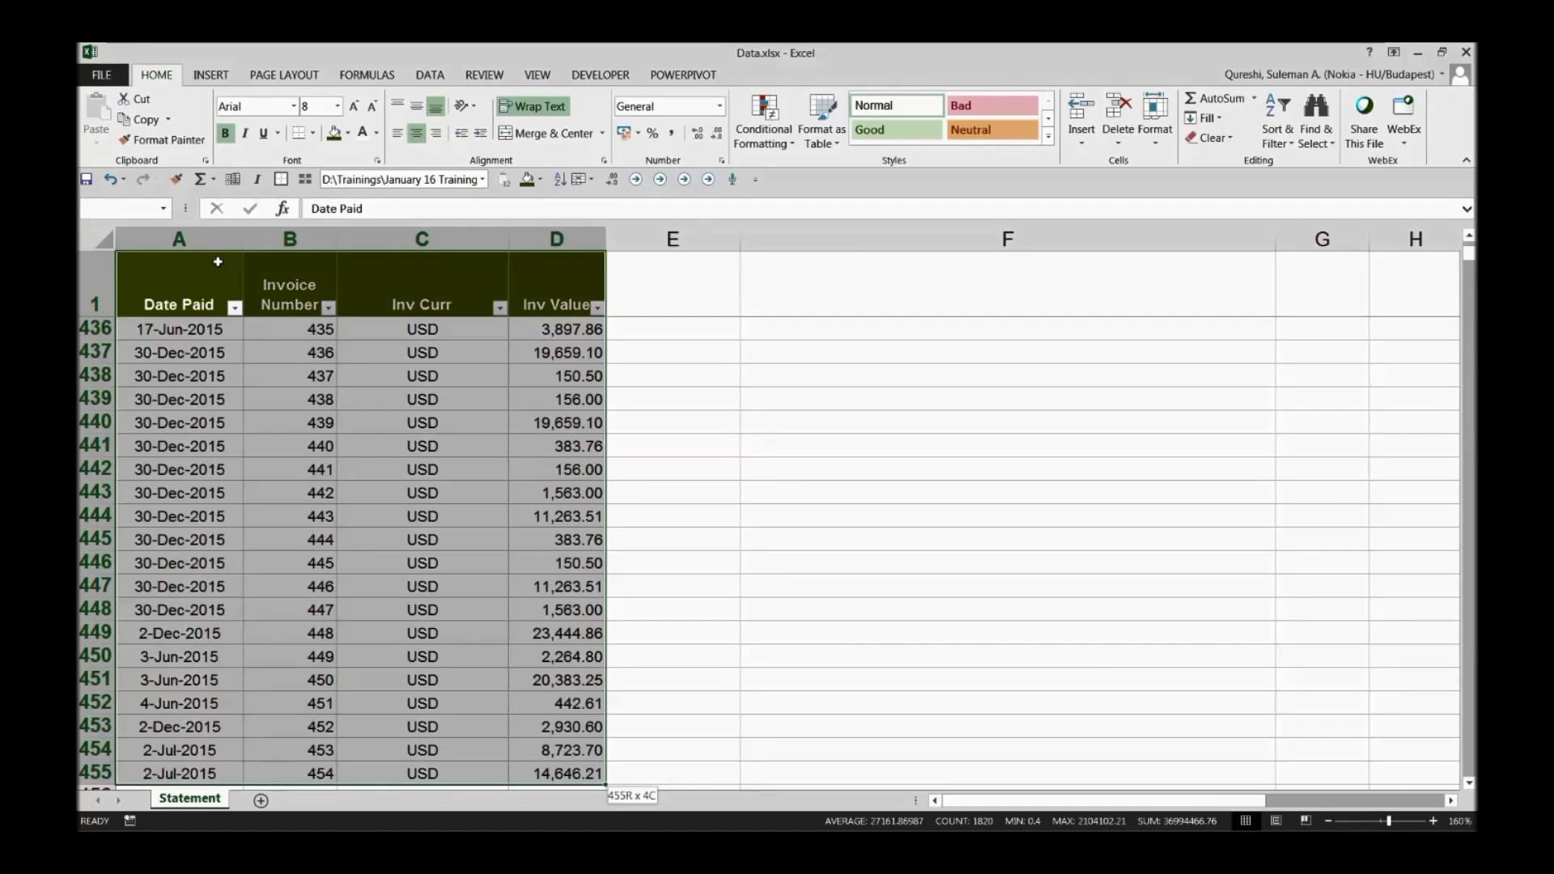
{"action": "left_click", "coordinate": [211, 74]}
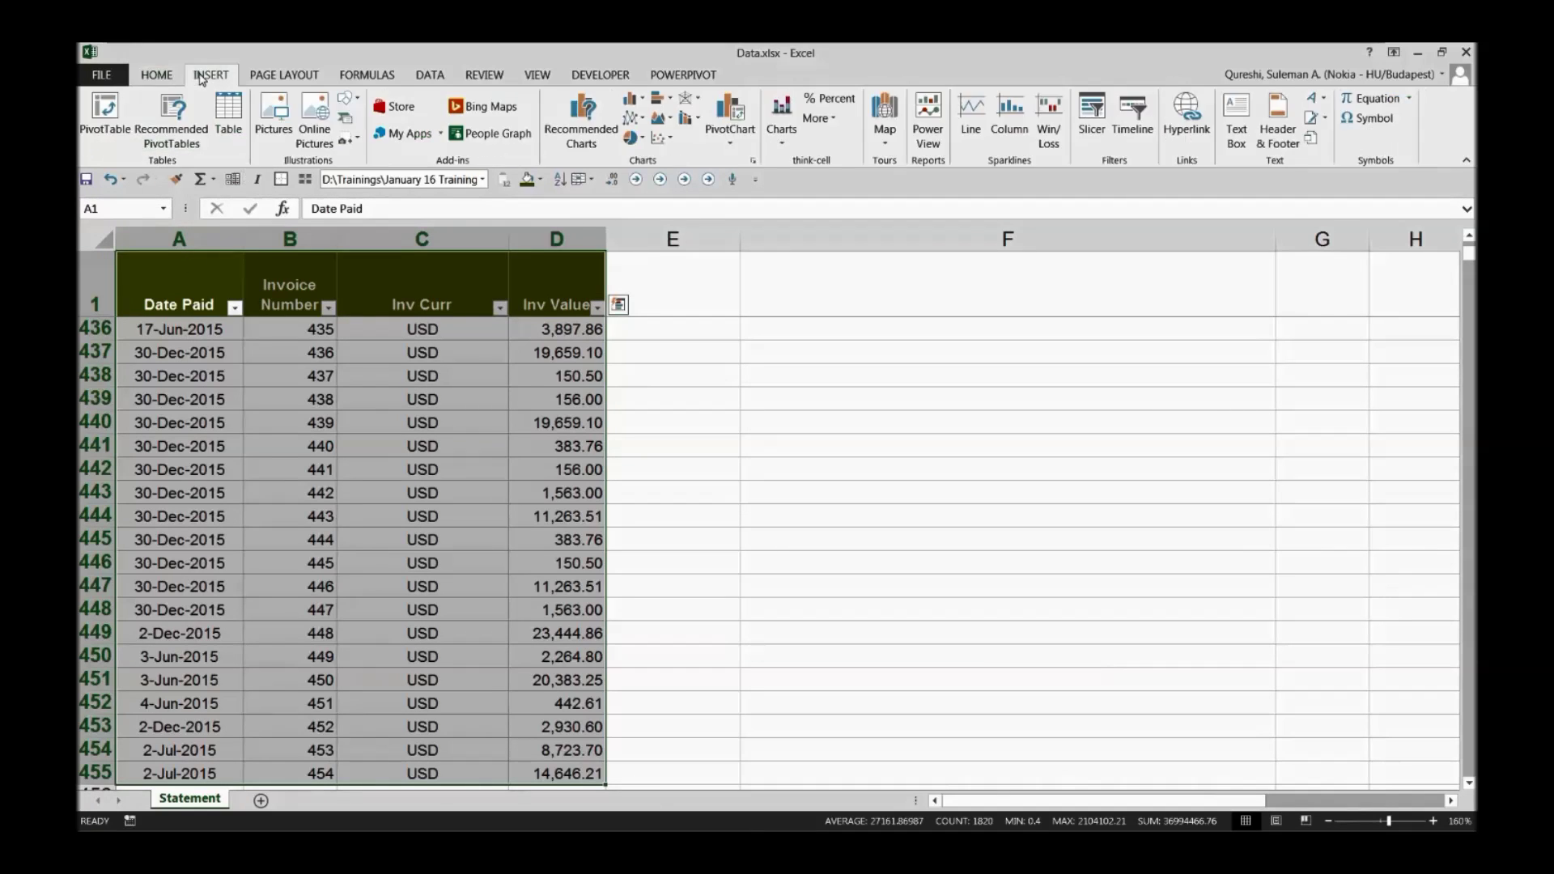
{"action": "left_click", "coordinate": [171, 117]}
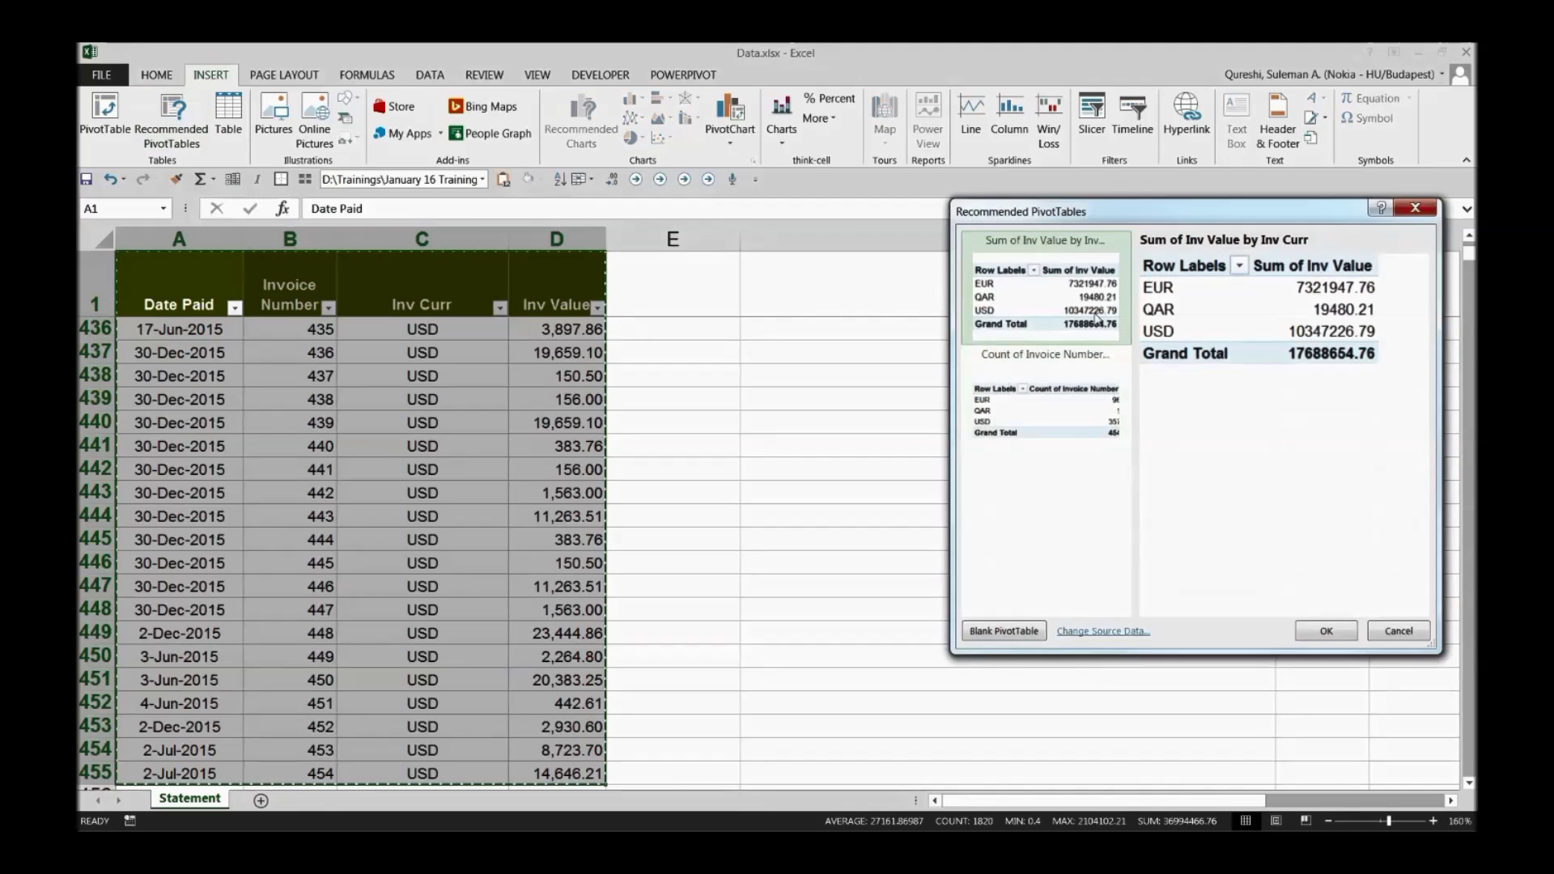
{"action": "left_click", "coordinate": [1326, 630]}
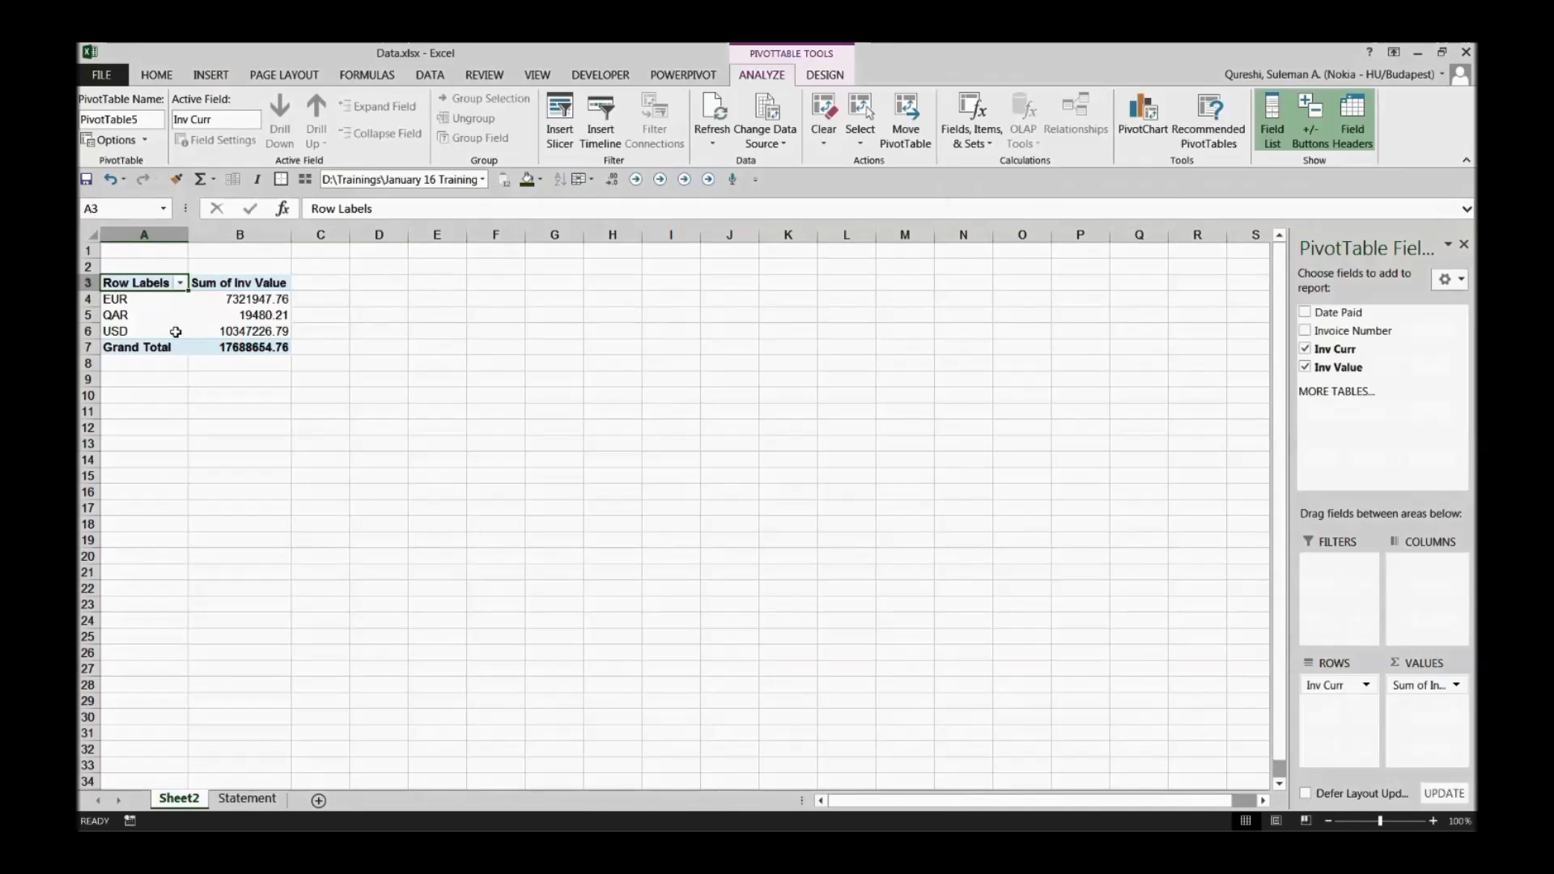
Step: Replace Inv Curr with Date Paid in the pivot rows, leaving its date list unfiltered
{"action": "left_click_drag", "start_coordinate": [176, 331], "coordinate": [166, 301]}
{"action": "left_click", "coordinate": [220, 310]}
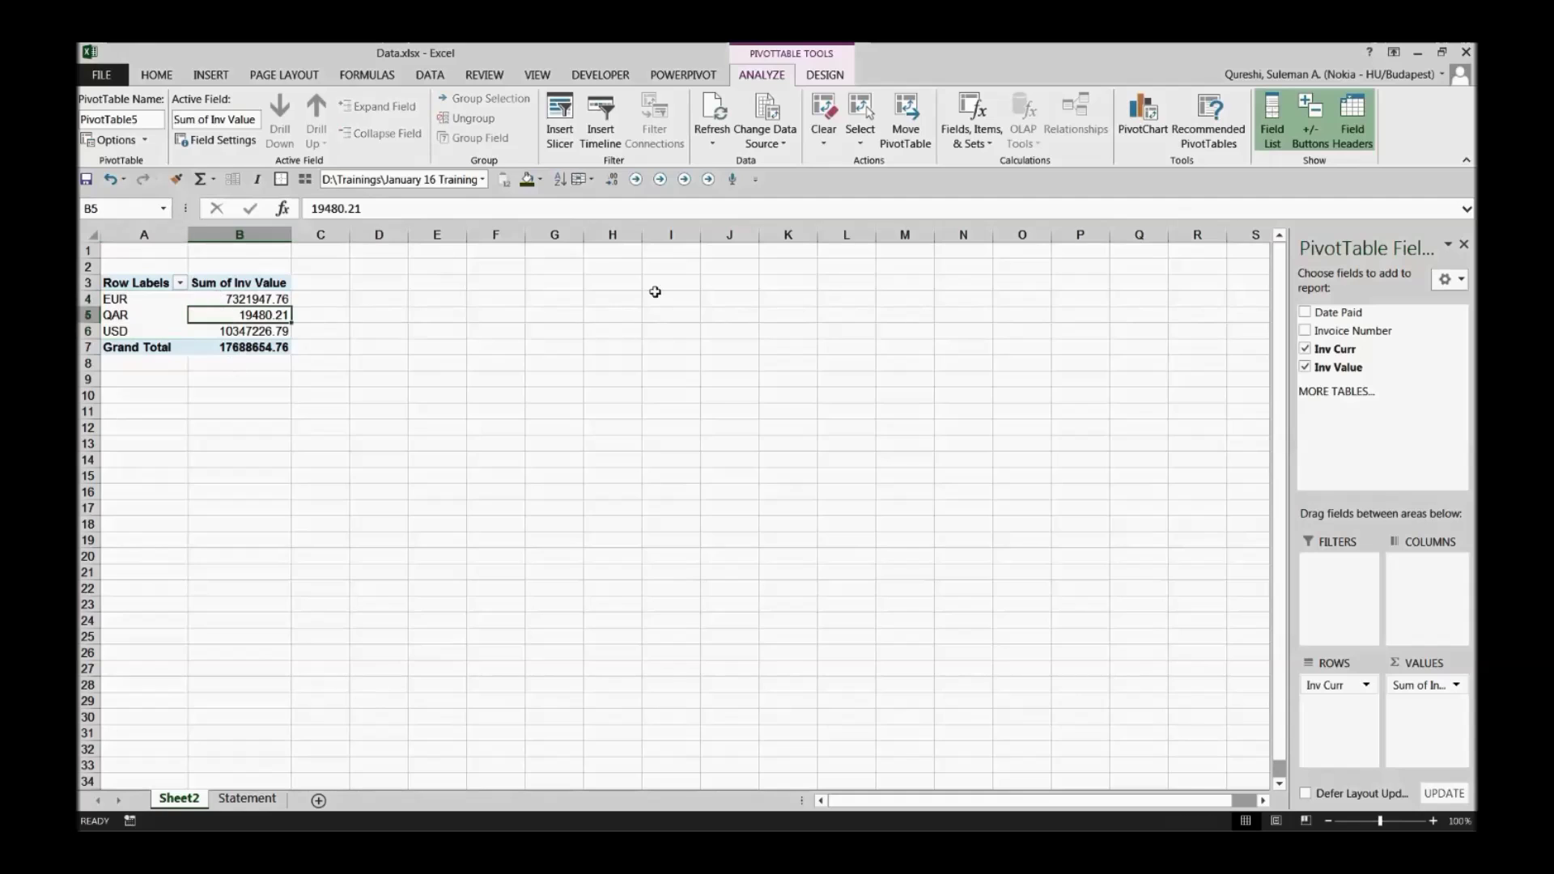
{"action": "left_click", "coordinate": [1306, 349]}
{"action": "left_click", "coordinate": [1308, 315]}
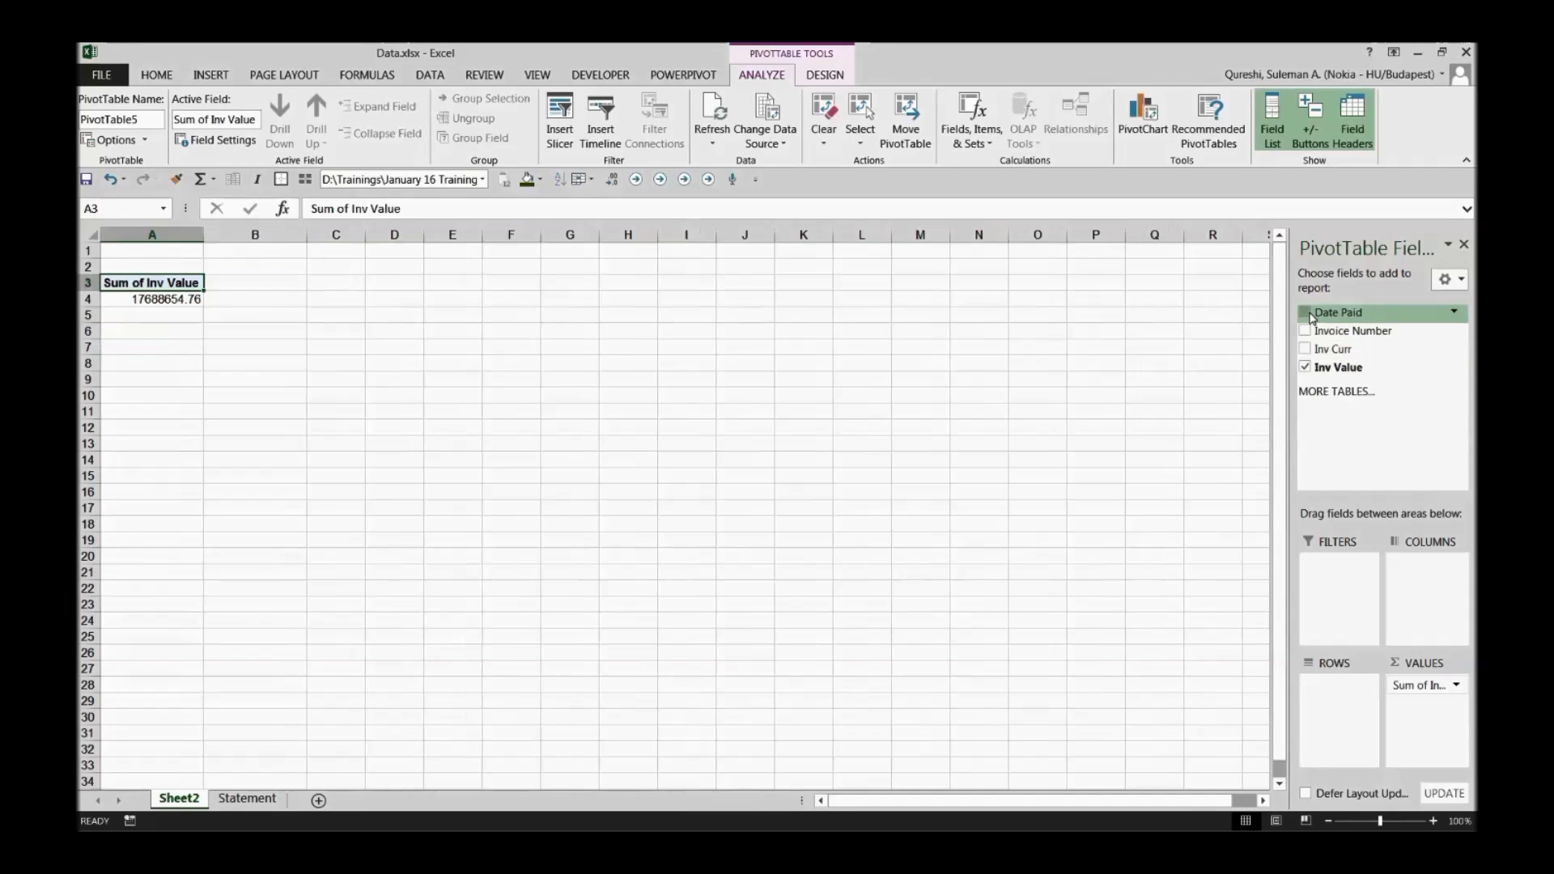
{"action": "left_click", "coordinate": [191, 282]}
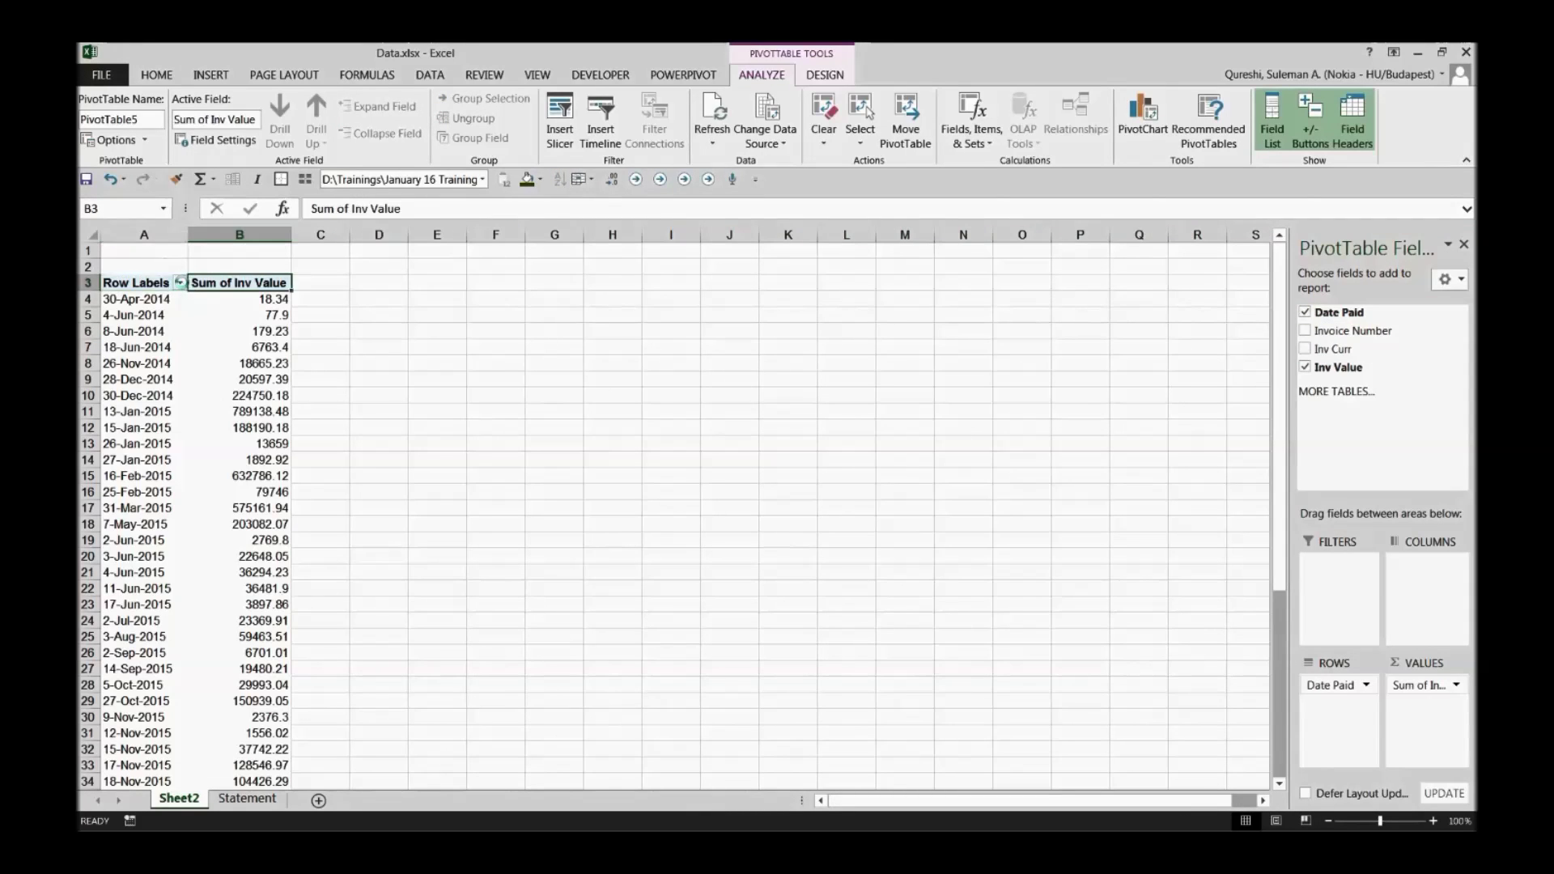
{"action": "left_click", "coordinate": [180, 283]}
{"action": "left_click_drag", "start_coordinate": [301, 473], "coordinate": [279, 530]}
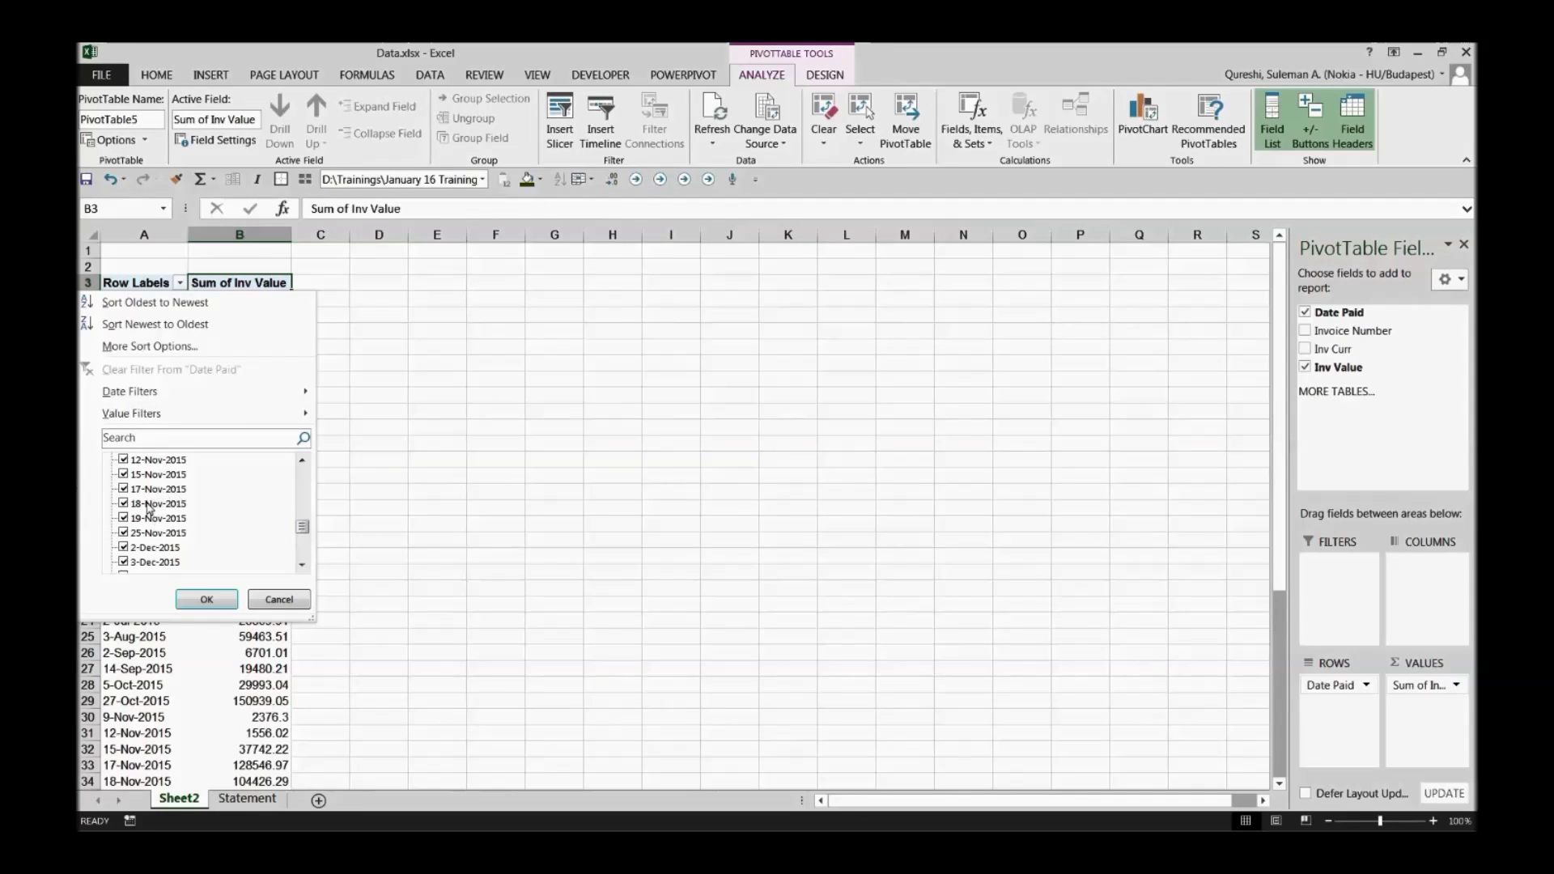
{"action": "left_click_drag", "start_coordinate": [294, 521], "coordinate": [242, 554]}
{"action": "left_click", "coordinate": [275, 599]}
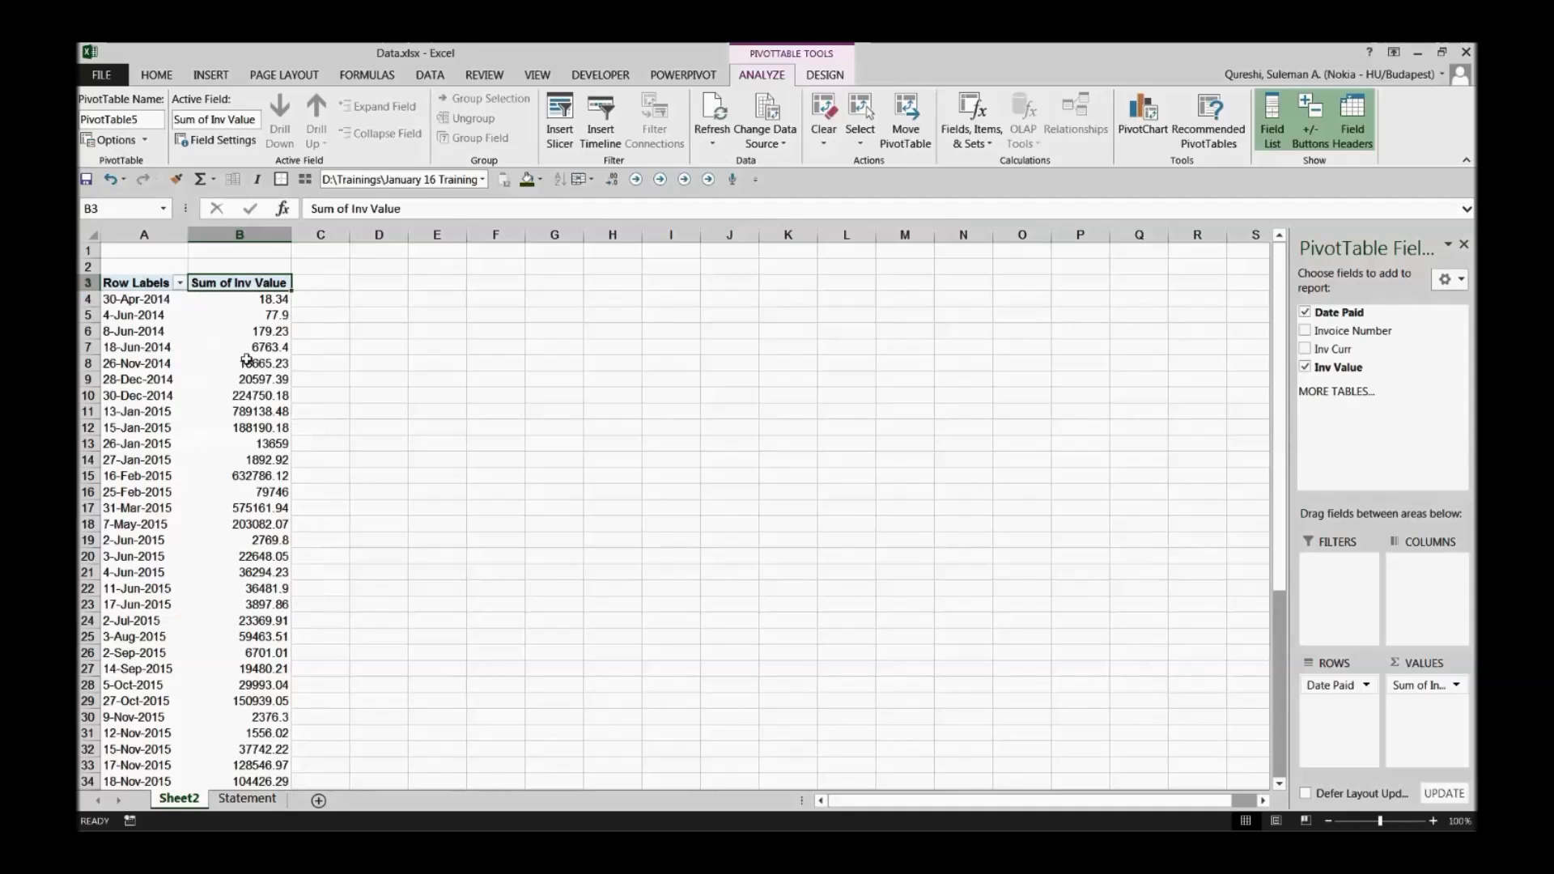
Step: Delete the empty first row on Sheet2 and select the Row Labels cell
{"action": "right_click", "coordinate": [93, 251]}
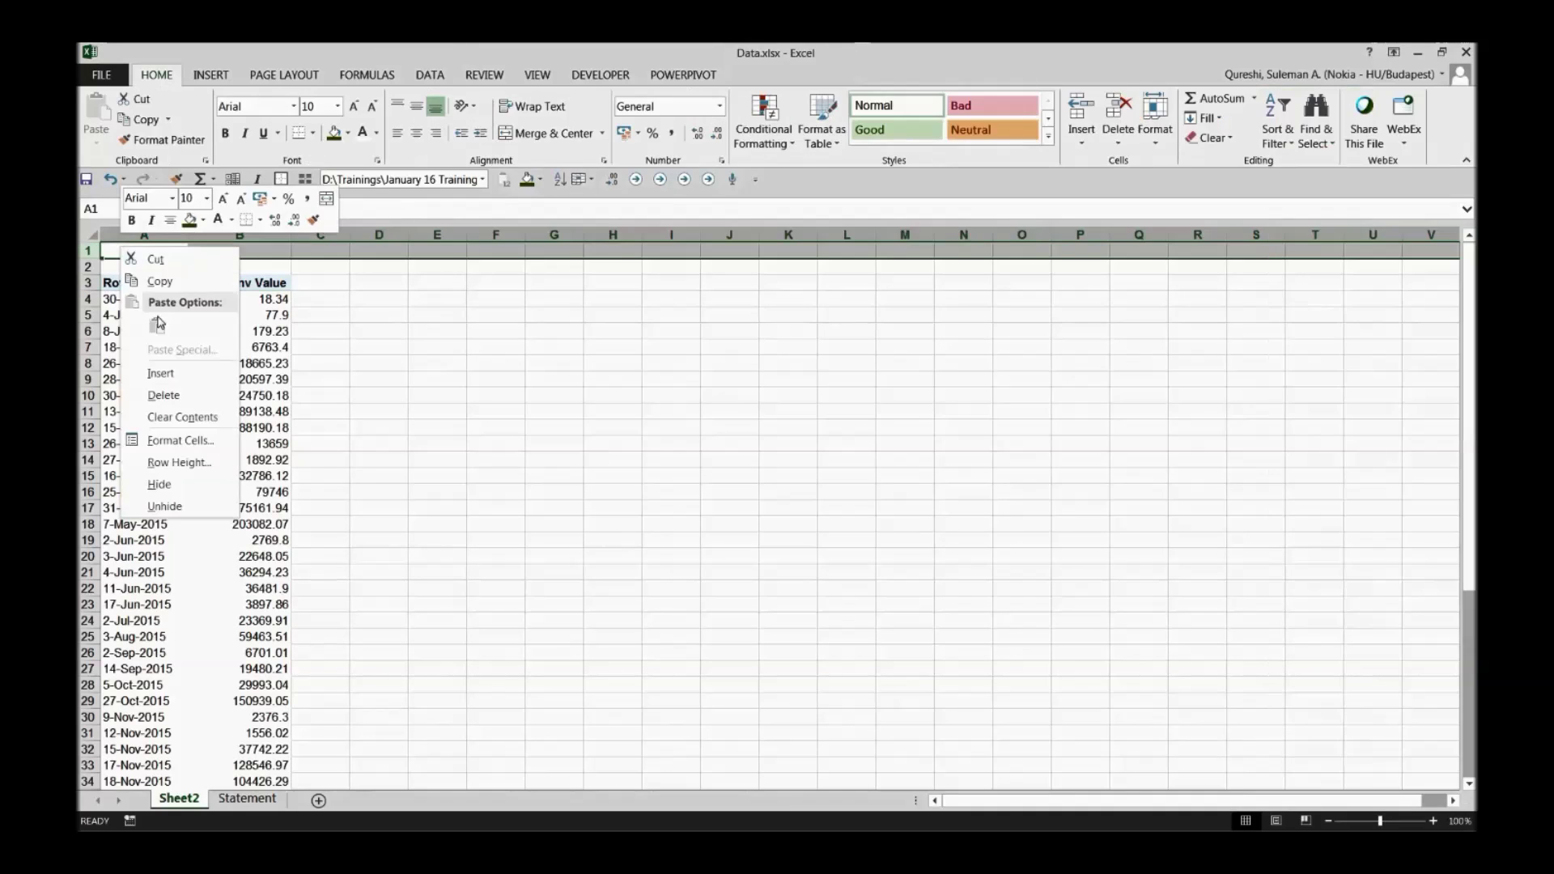
{"action": "left_click", "coordinate": [144, 398]}
{"action": "left_click", "coordinate": [186, 432]}
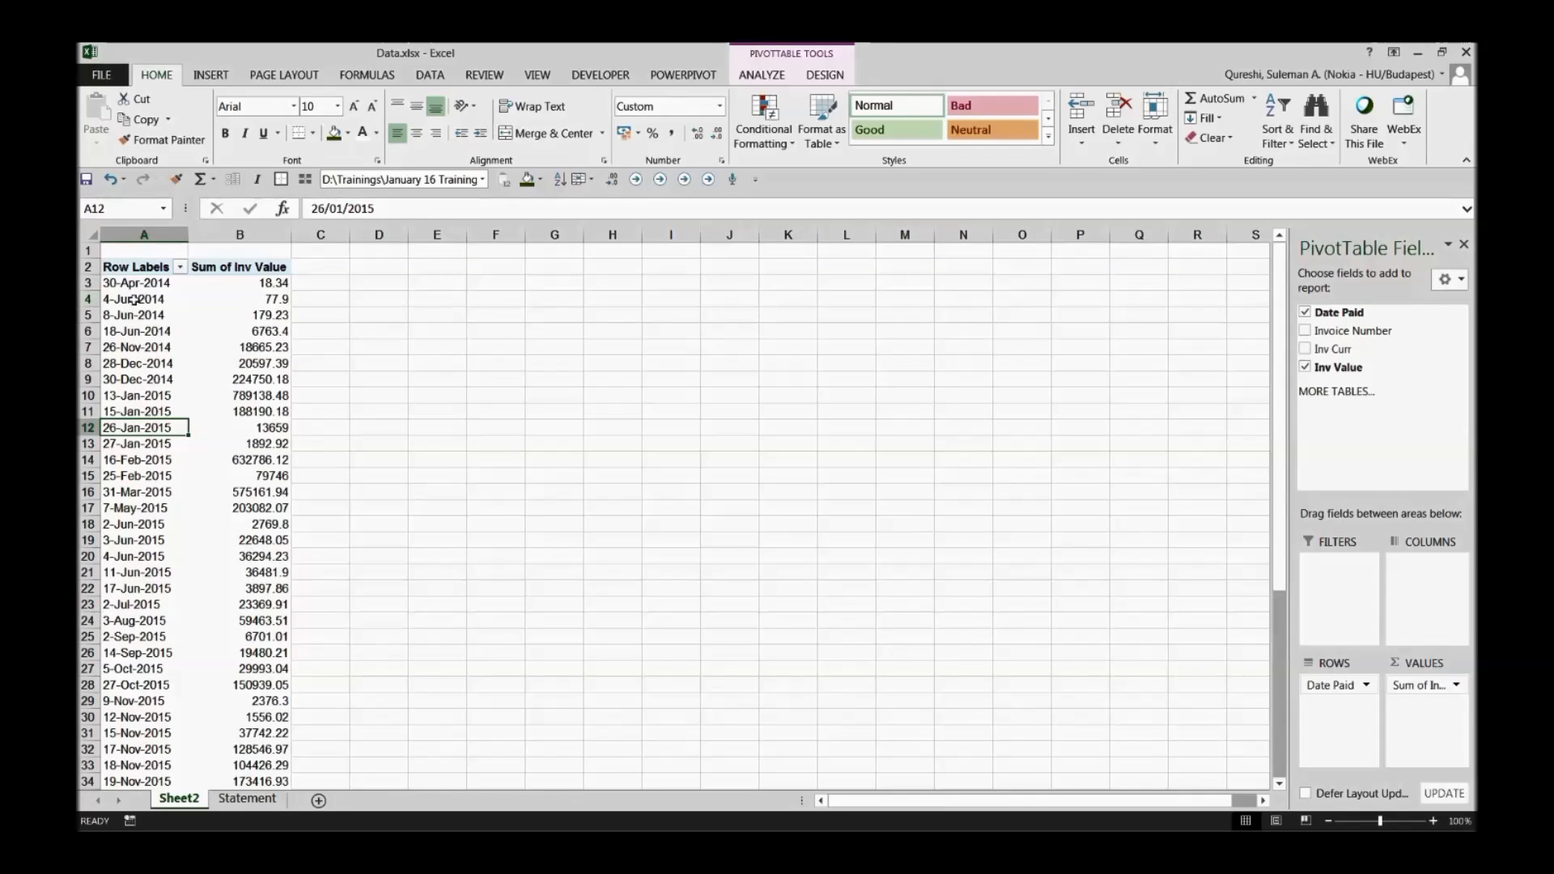
{"action": "left_click", "coordinate": [136, 264]}
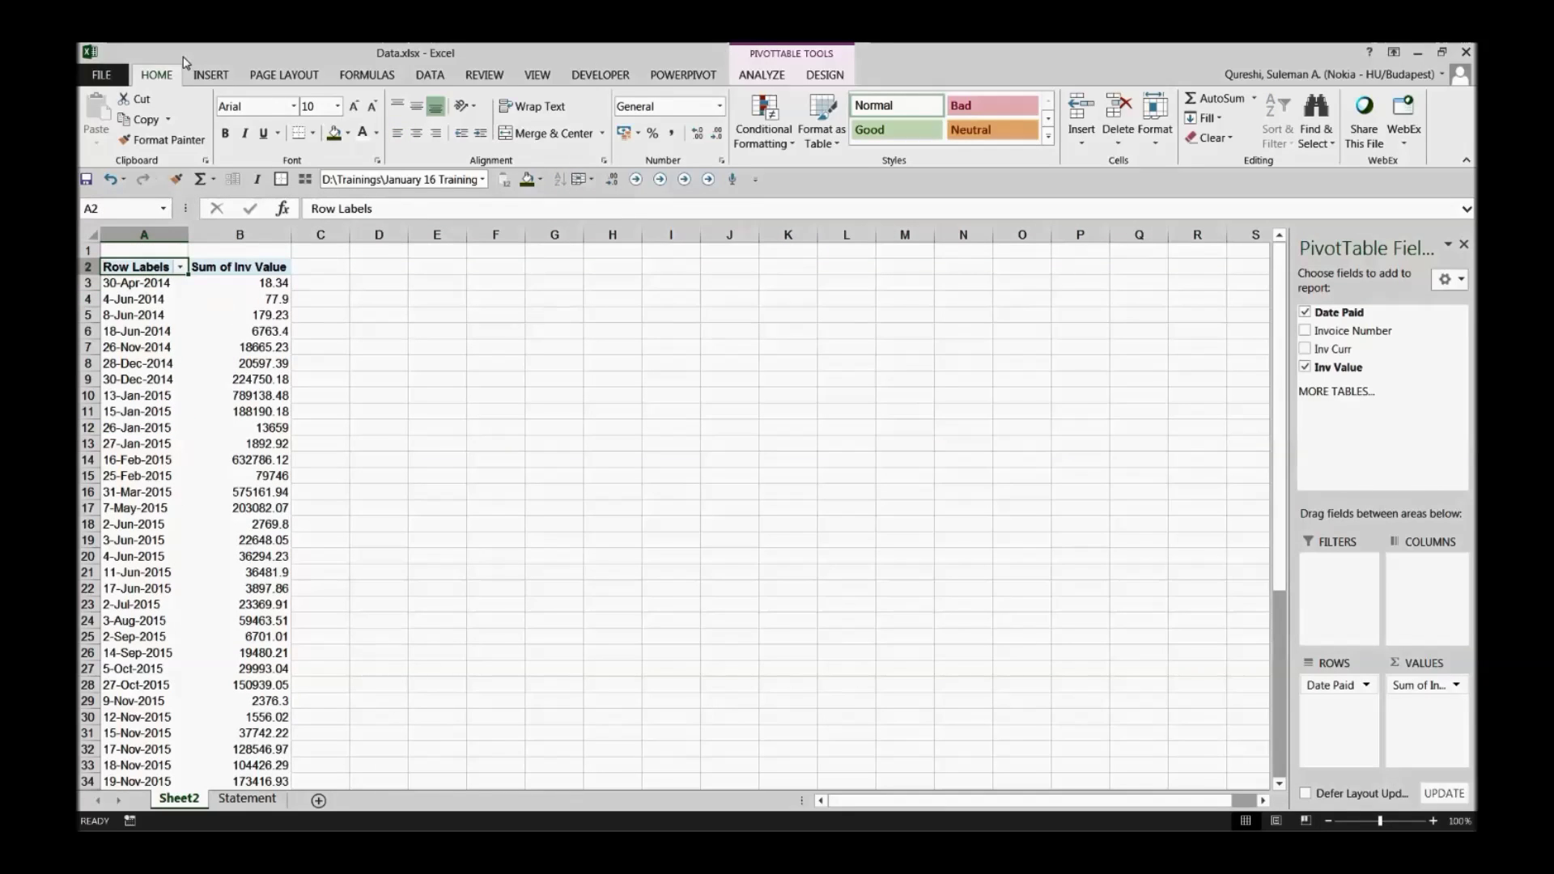
Step: Insert a timeline for the Date Paid field
{"action": "left_click", "coordinate": [210, 77]}
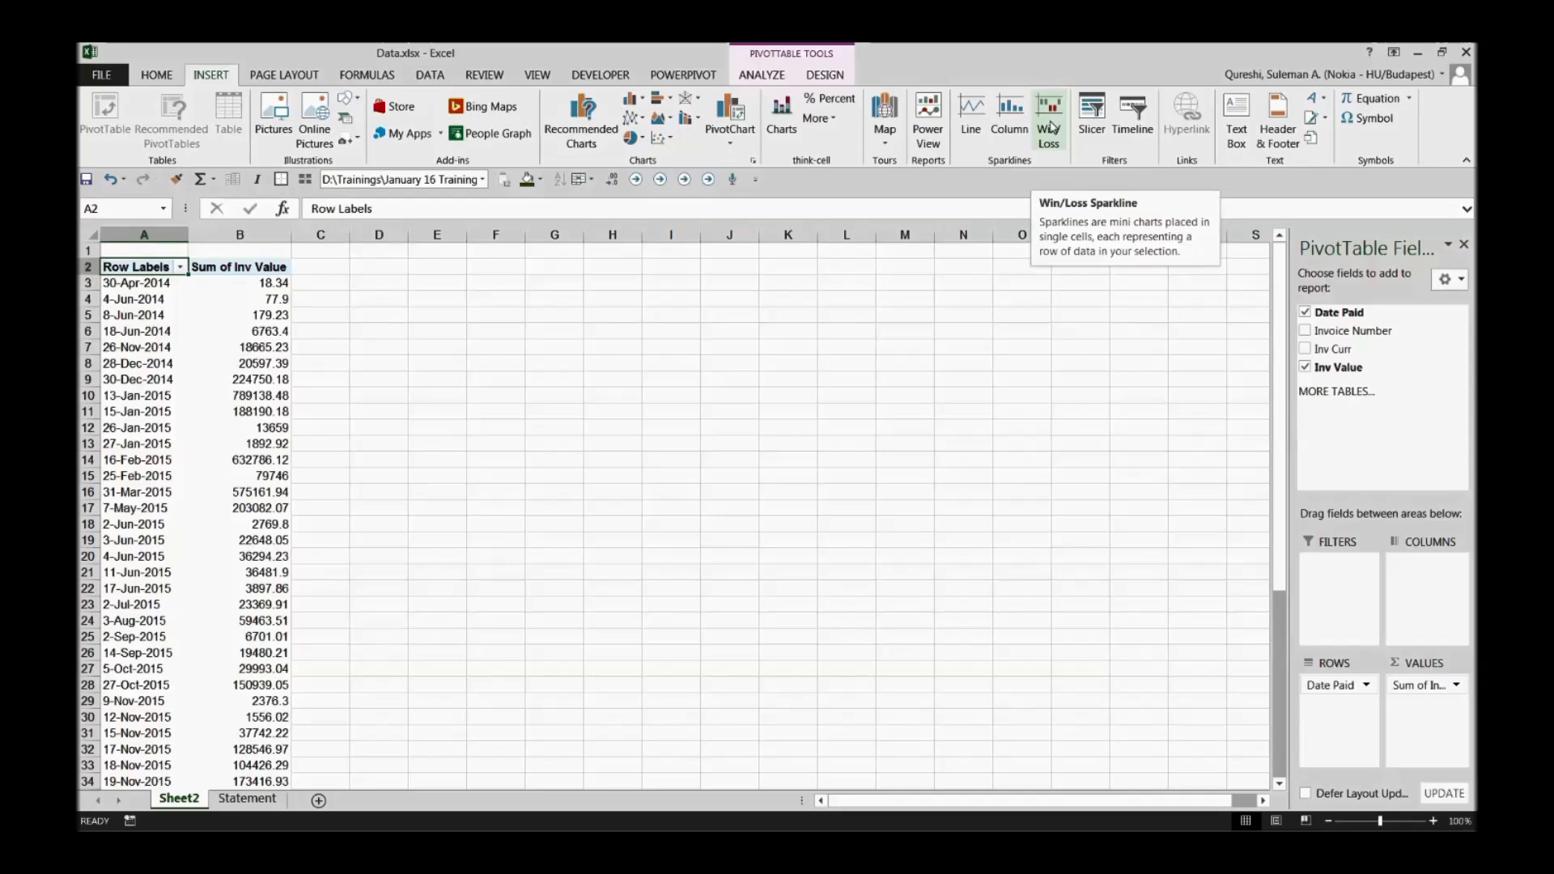
{"action": "left_click", "coordinate": [1132, 122]}
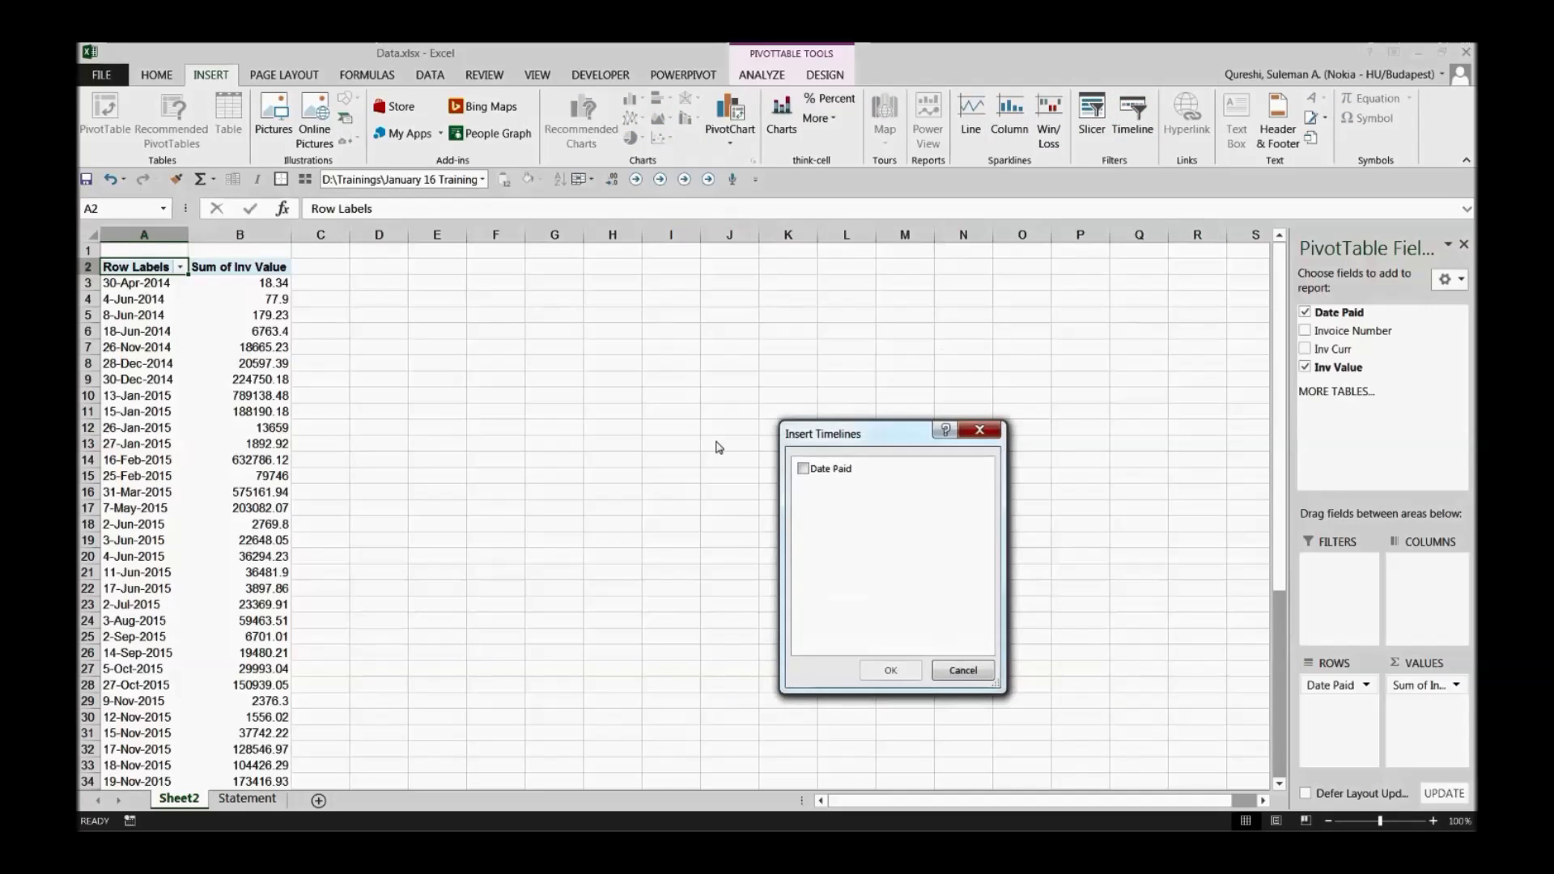
{"action": "left_click", "coordinate": [805, 468]}
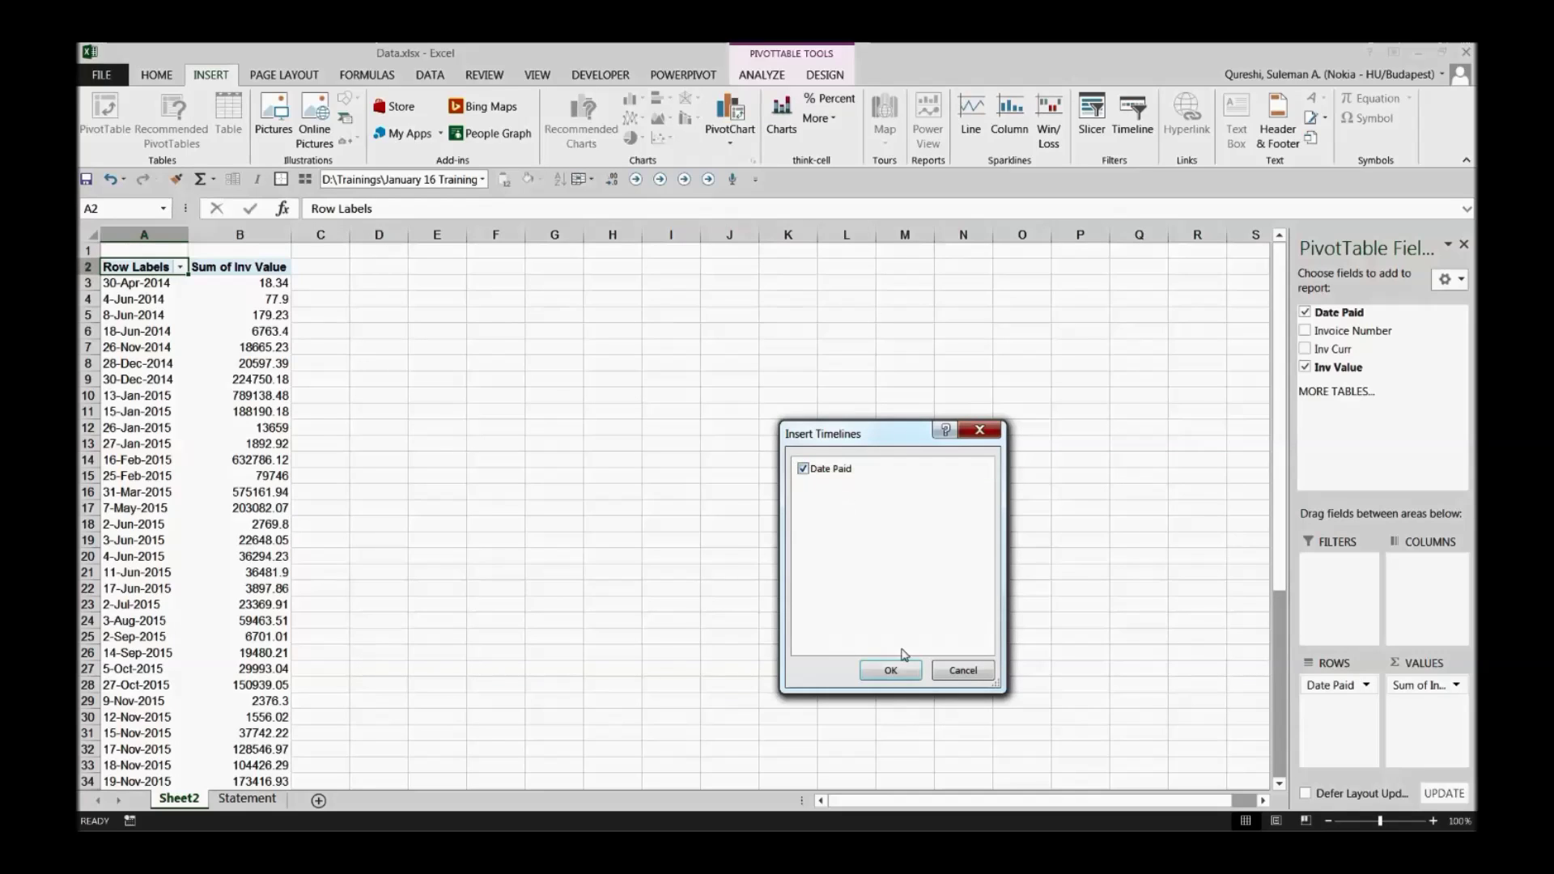
{"action": "left_click", "coordinate": [891, 670]}
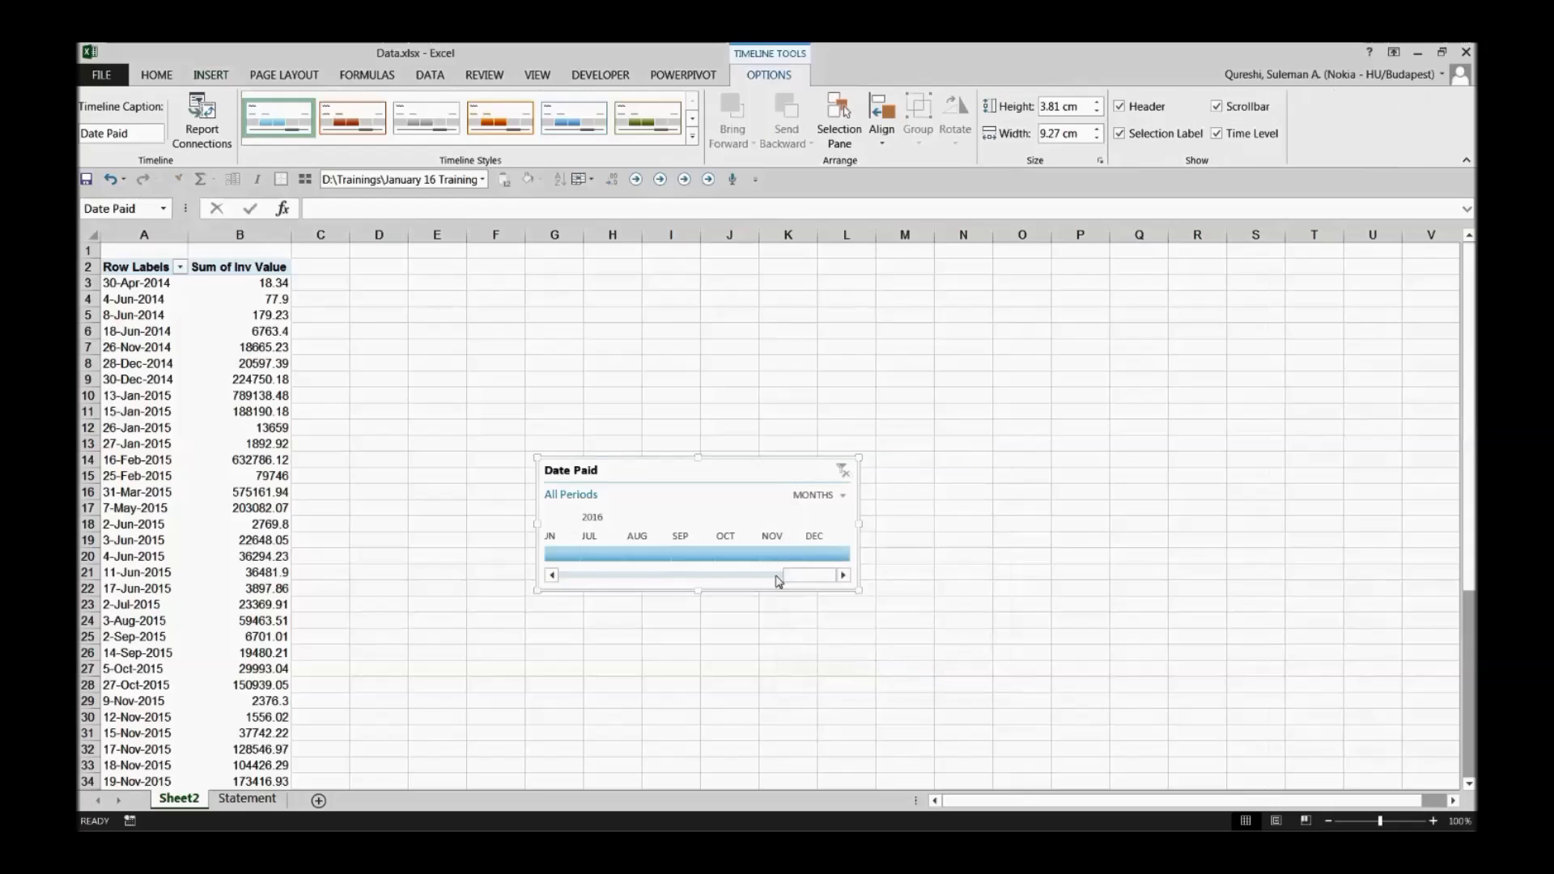
Step: Move the Date Paid timeline up-left and enlarge it to 6.48 by 13.27 cm
{"action": "left_click_drag", "start_coordinate": [645, 454], "coordinate": [555, 407]}
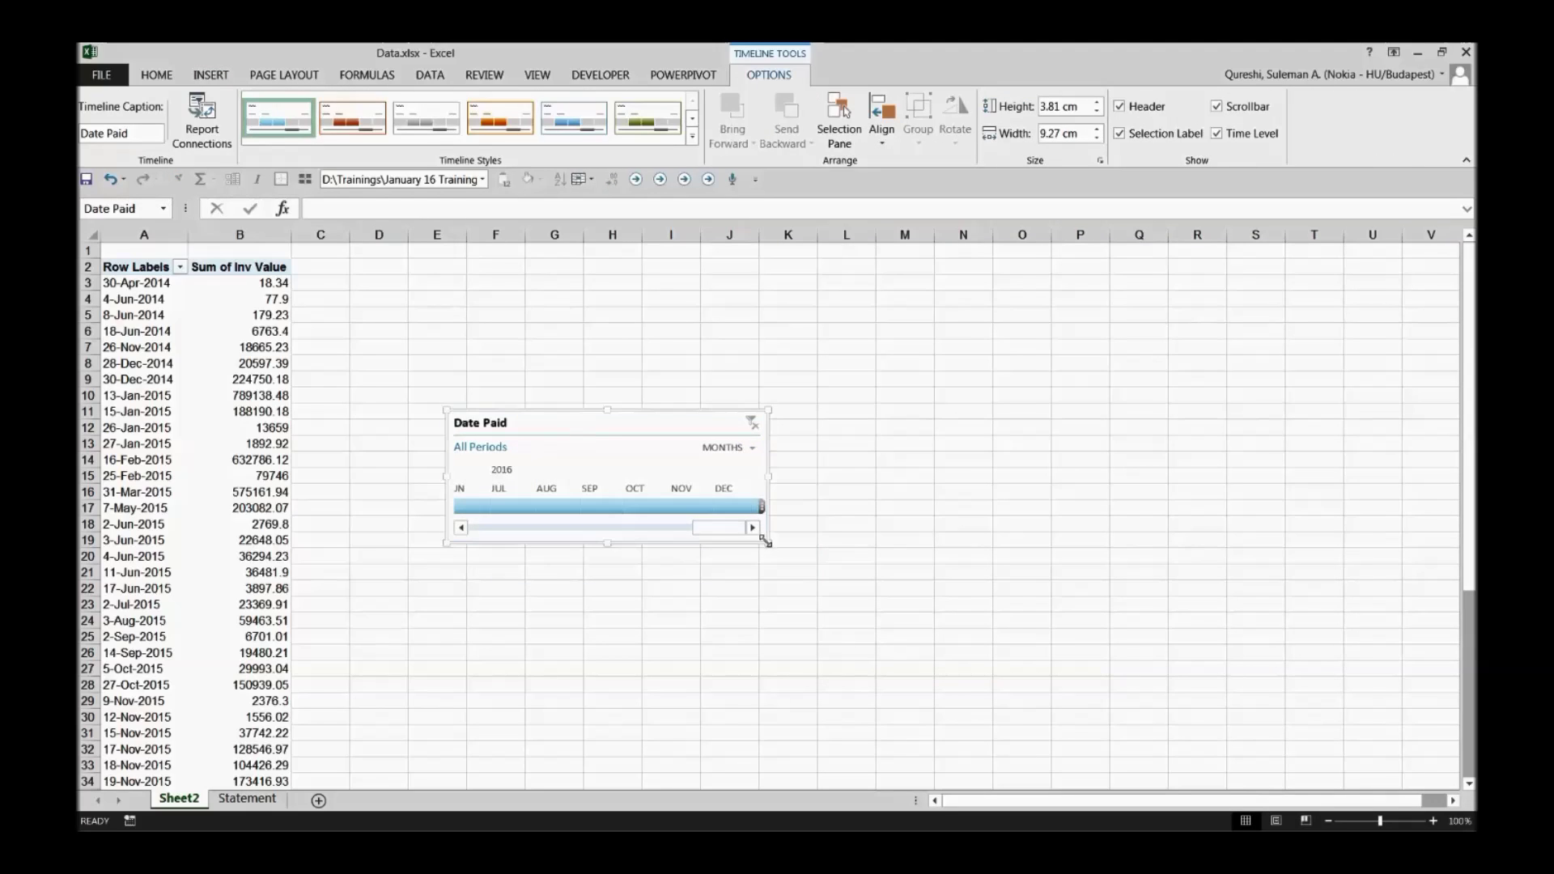
{"action": "left_click_drag", "start_coordinate": [765, 540], "coordinate": [811, 559]}
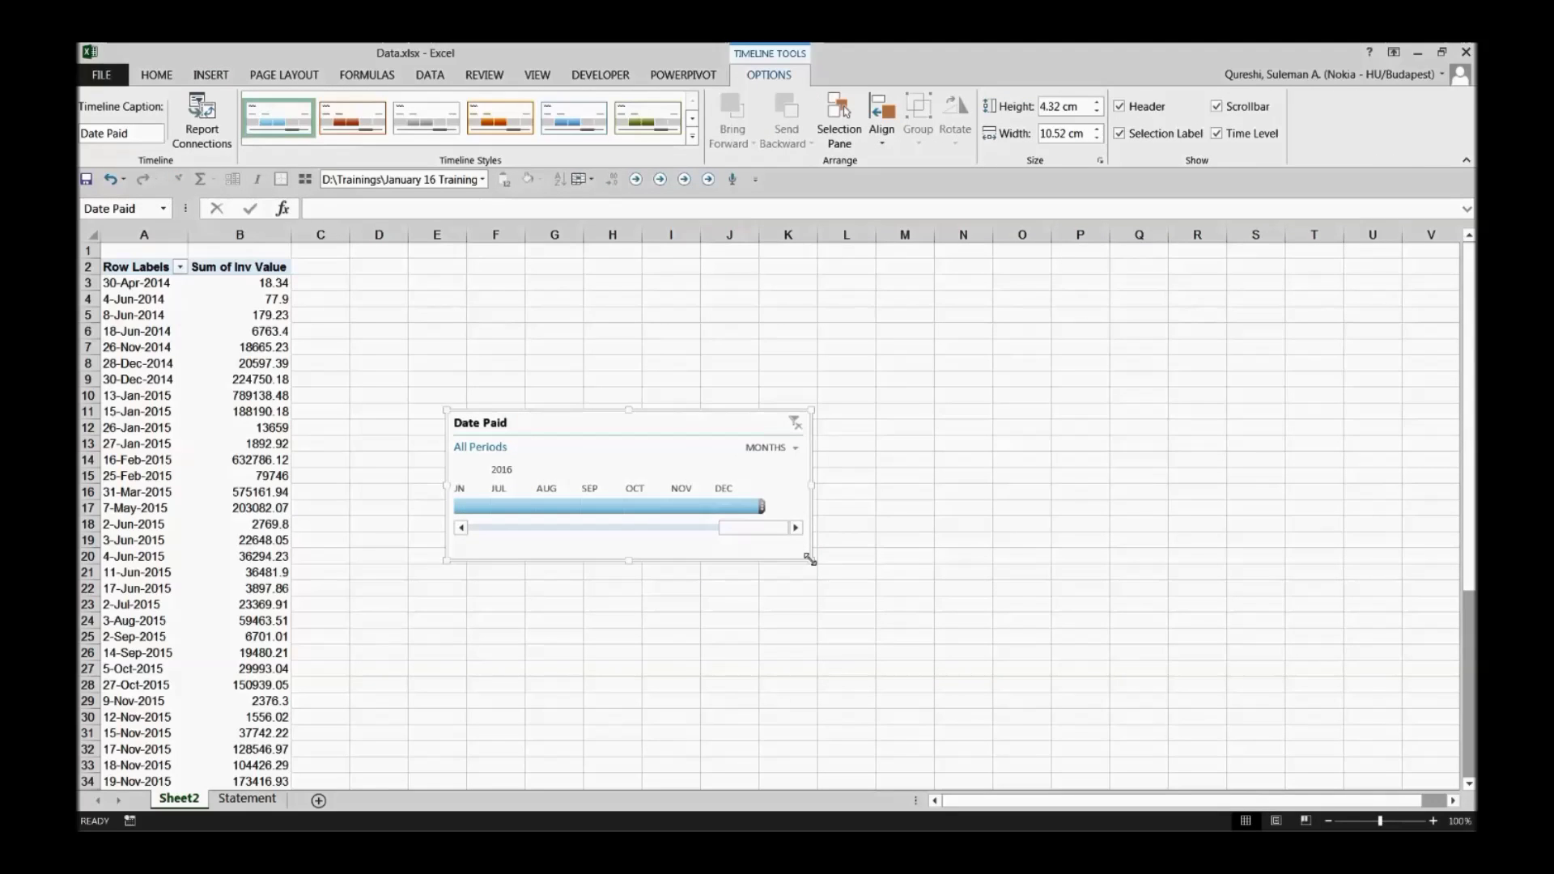
{"action": "left_click_drag", "start_coordinate": [813, 562], "coordinate": [906, 637]}
Step: Switch the timeline to years and filter the pivot to 2015, then 2016
{"action": "left_click", "coordinate": [860, 458]}
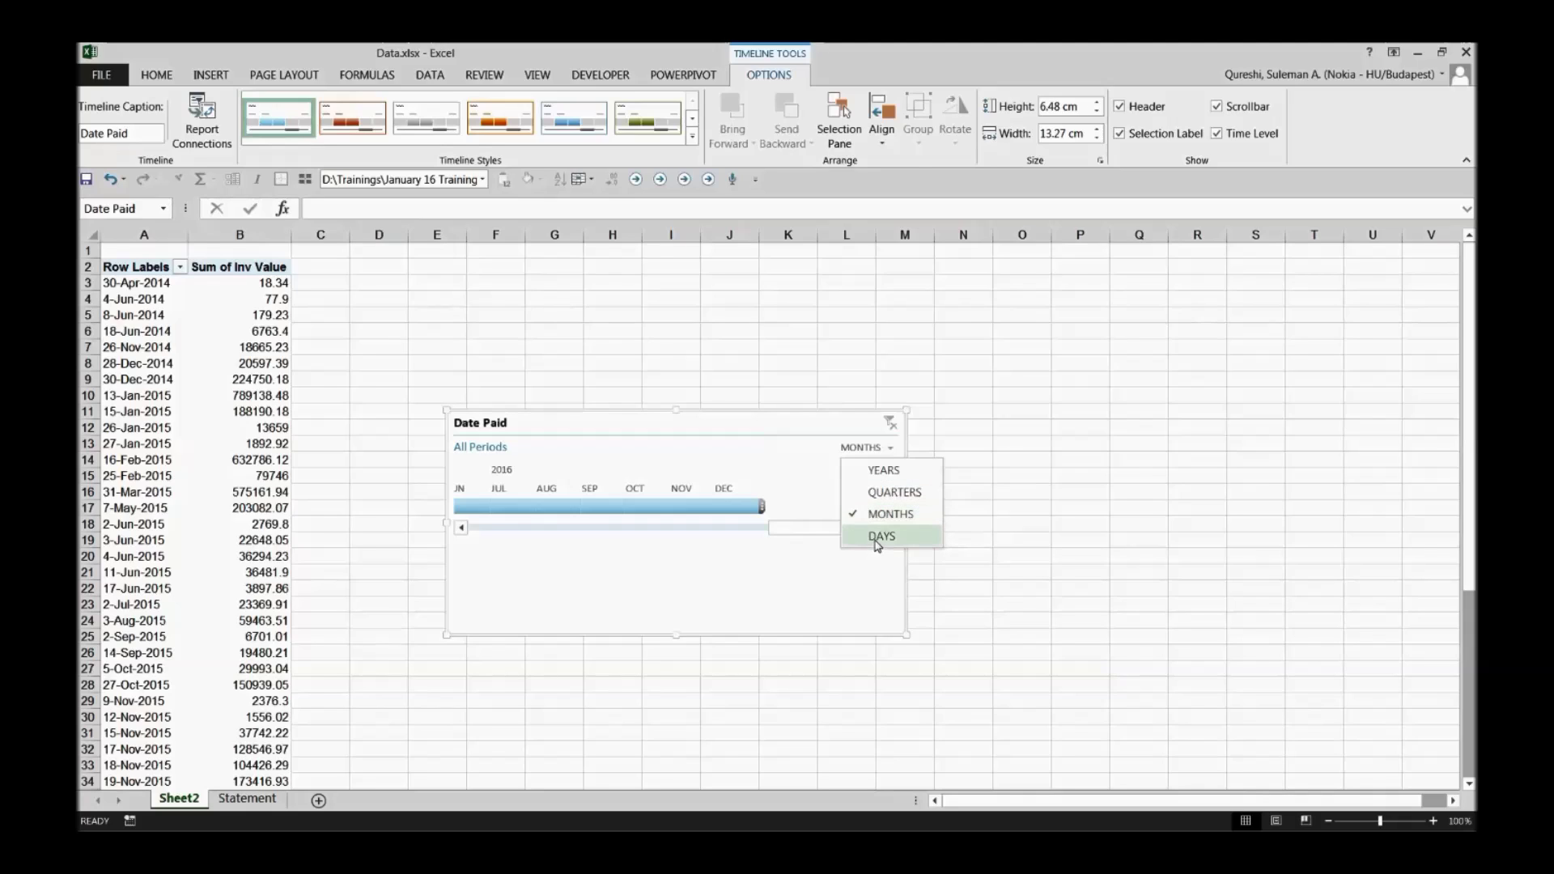
{"action": "left_click", "coordinate": [879, 538]}
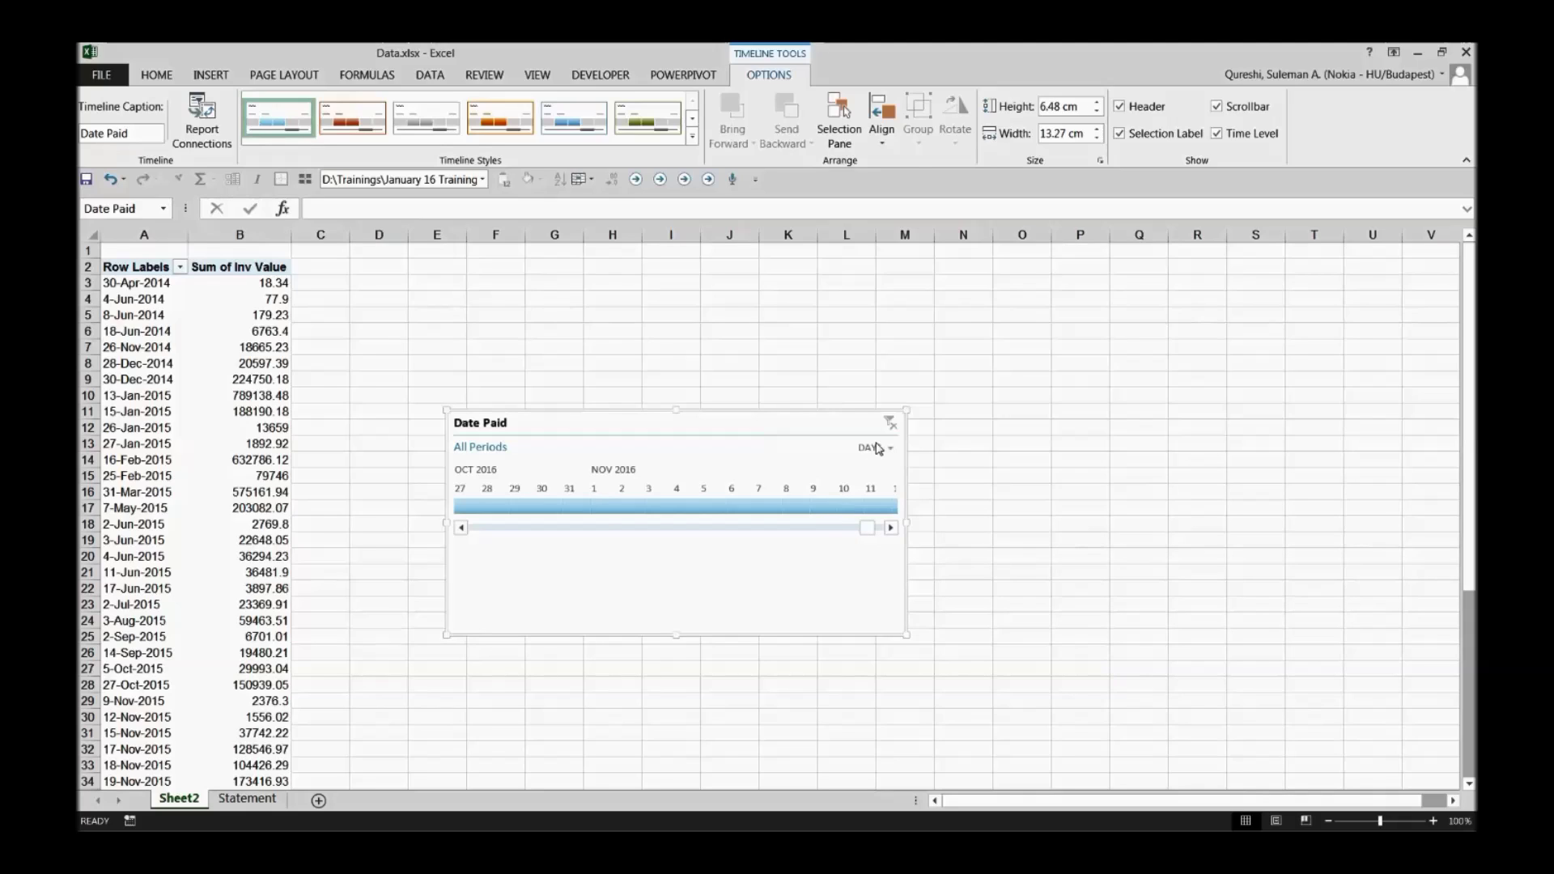
{"action": "left_click", "coordinate": [878, 449]}
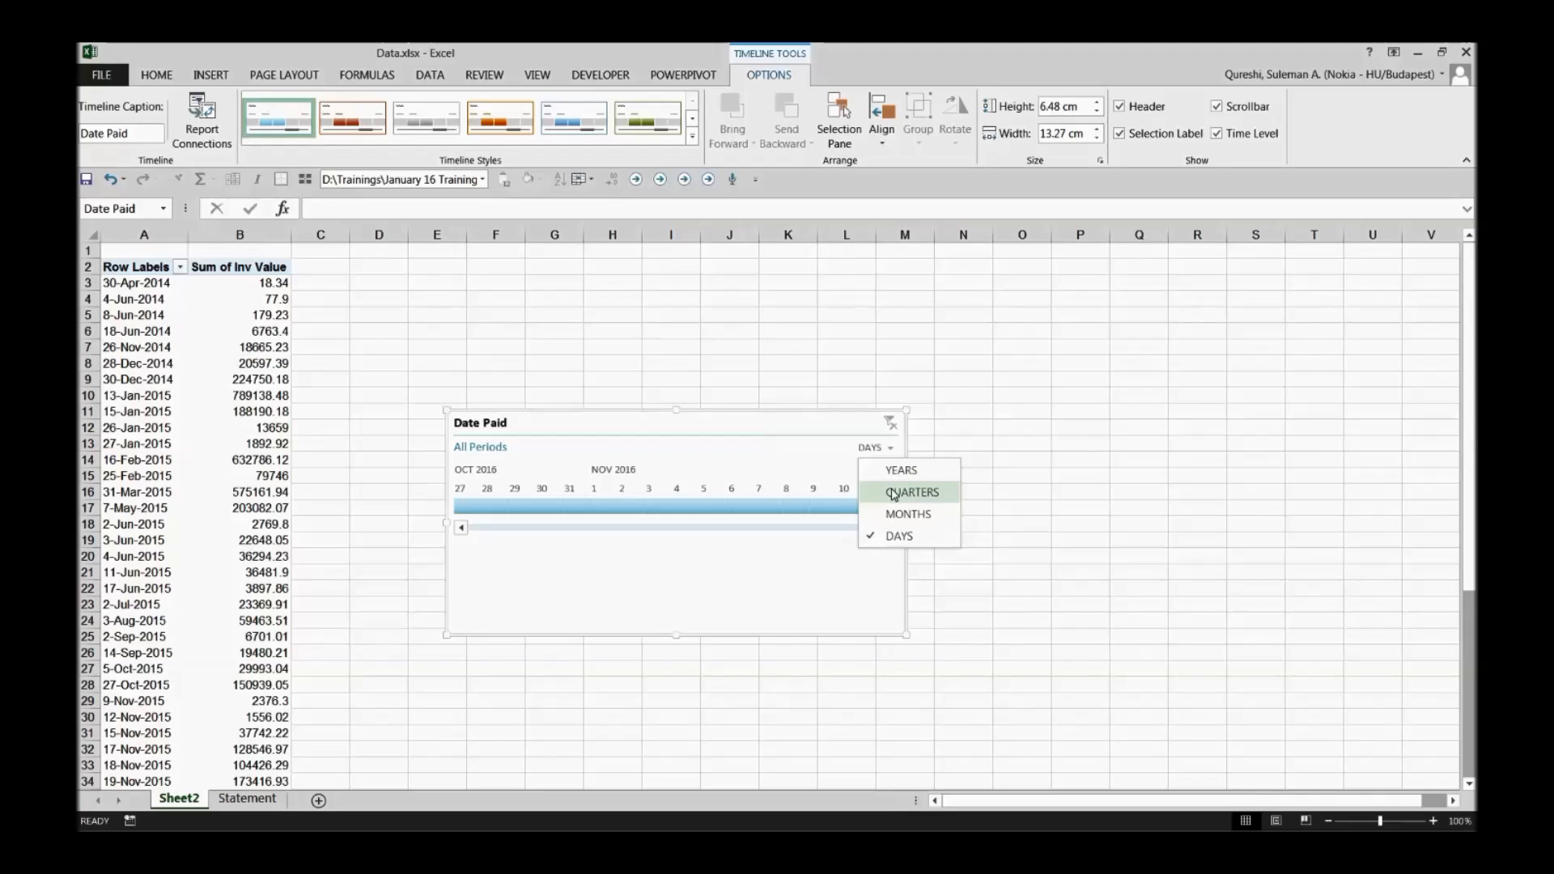
{"action": "left_click", "coordinate": [900, 470]}
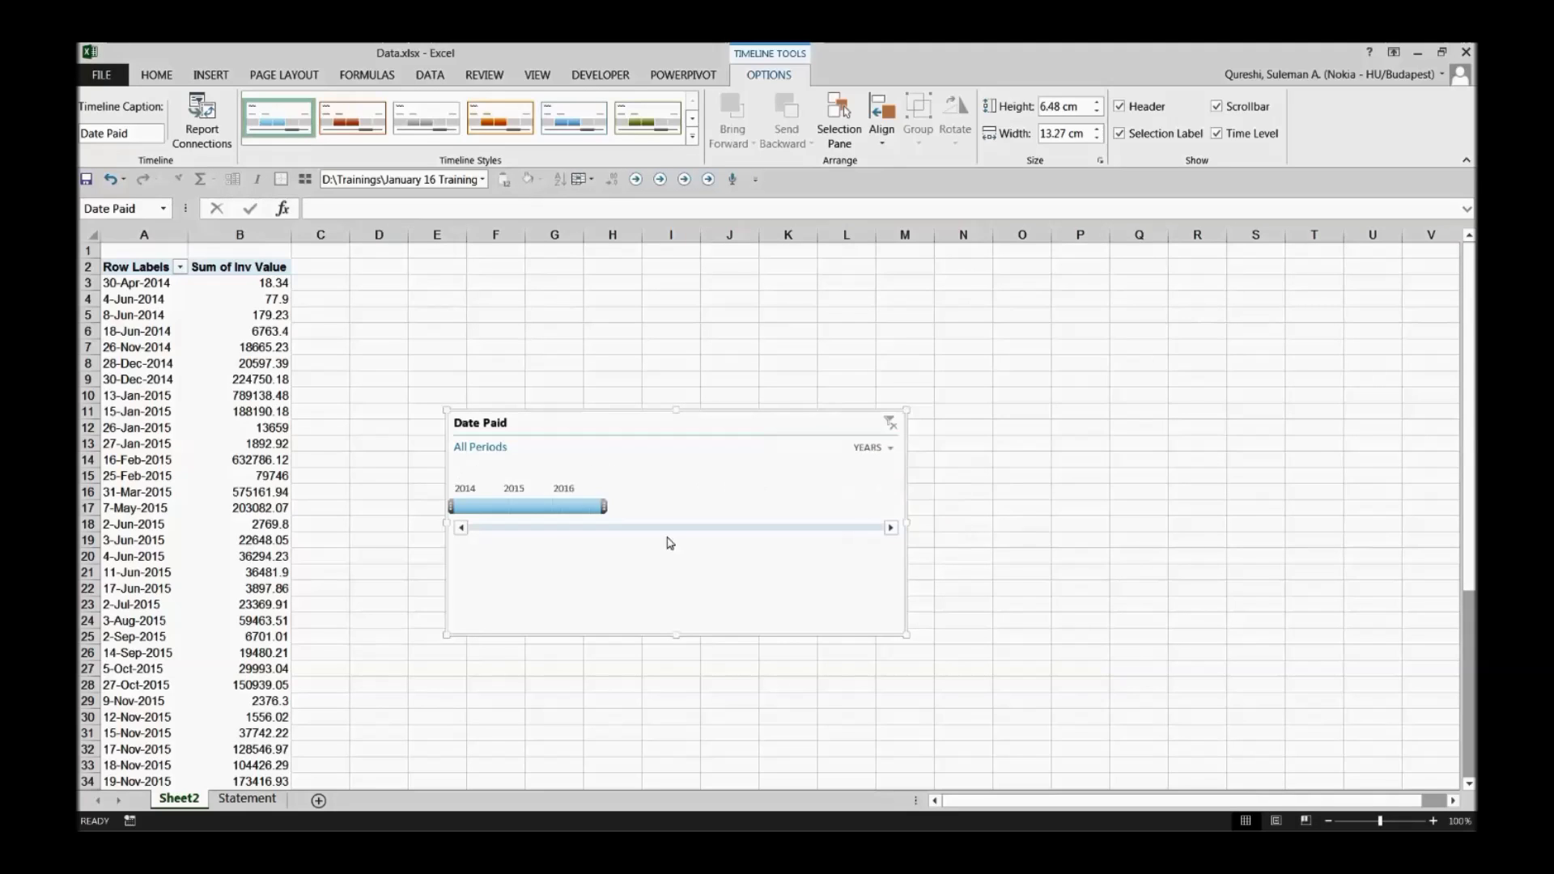
{"action": "left_click", "coordinate": [530, 506]}
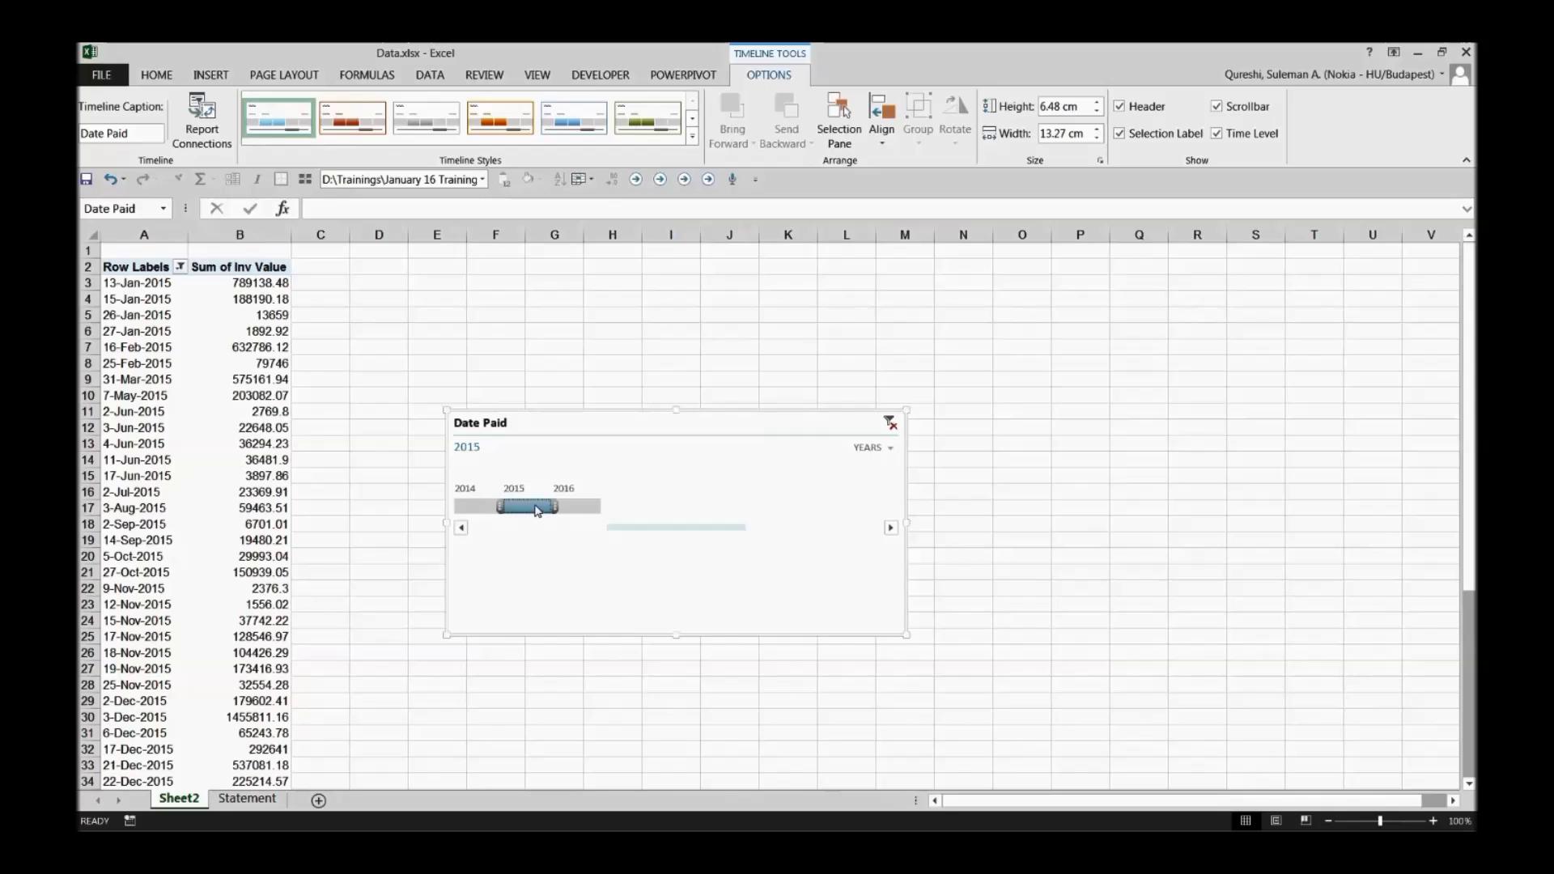
{"action": "left_click", "coordinate": [155, 640]}
{"action": "scroll", "coordinate": [155, 640], "scroll_direction": "down", "scroll_amount": 7}
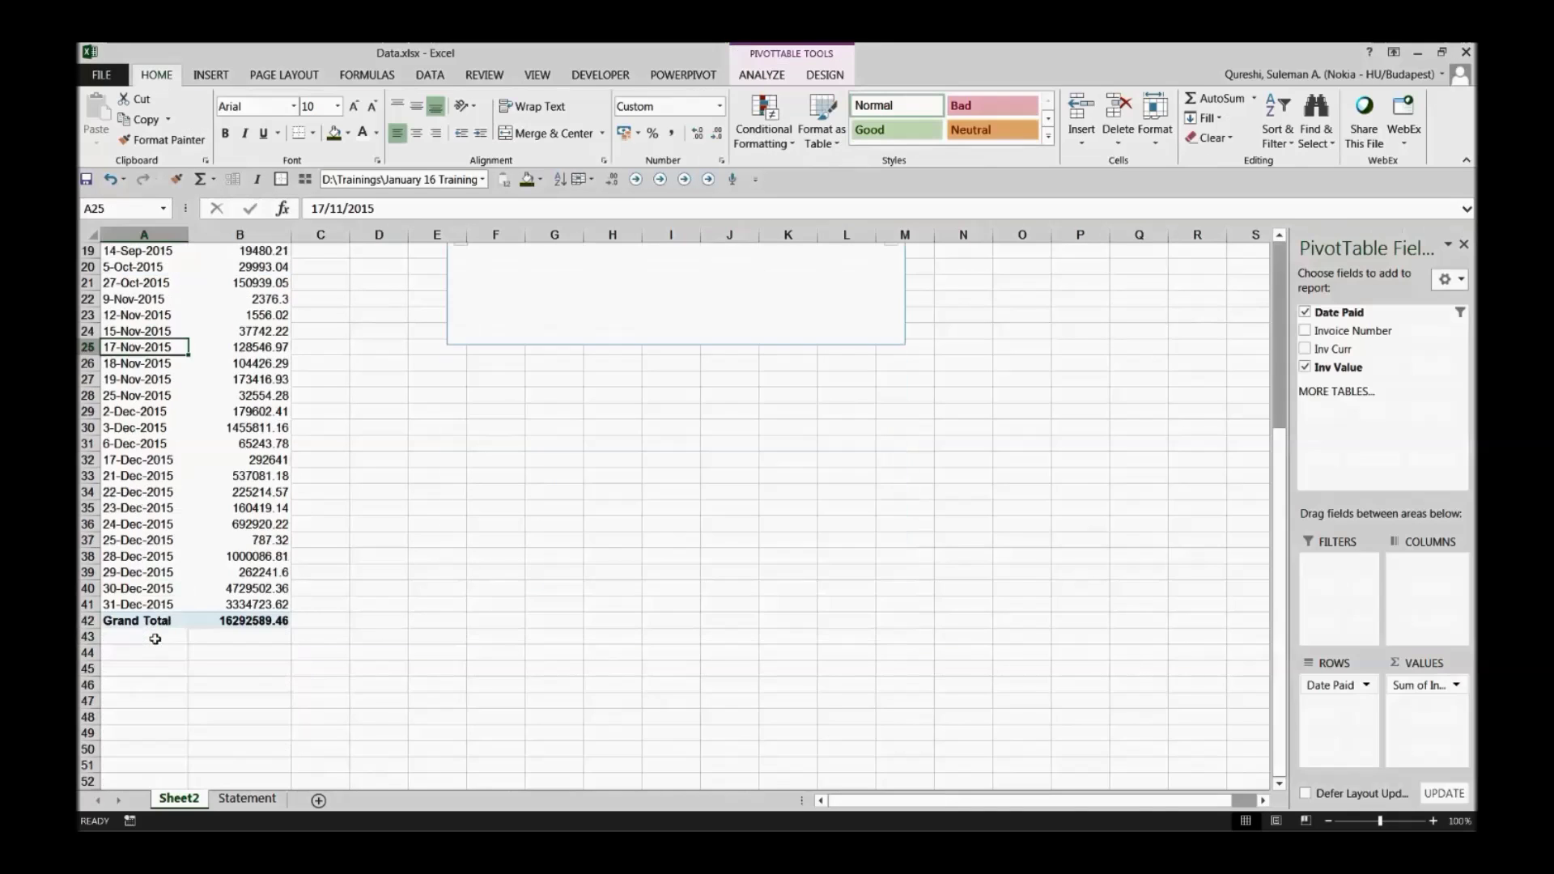
{"action": "scroll", "coordinate": [156, 640], "scroll_direction": "up", "scroll_amount": 7}
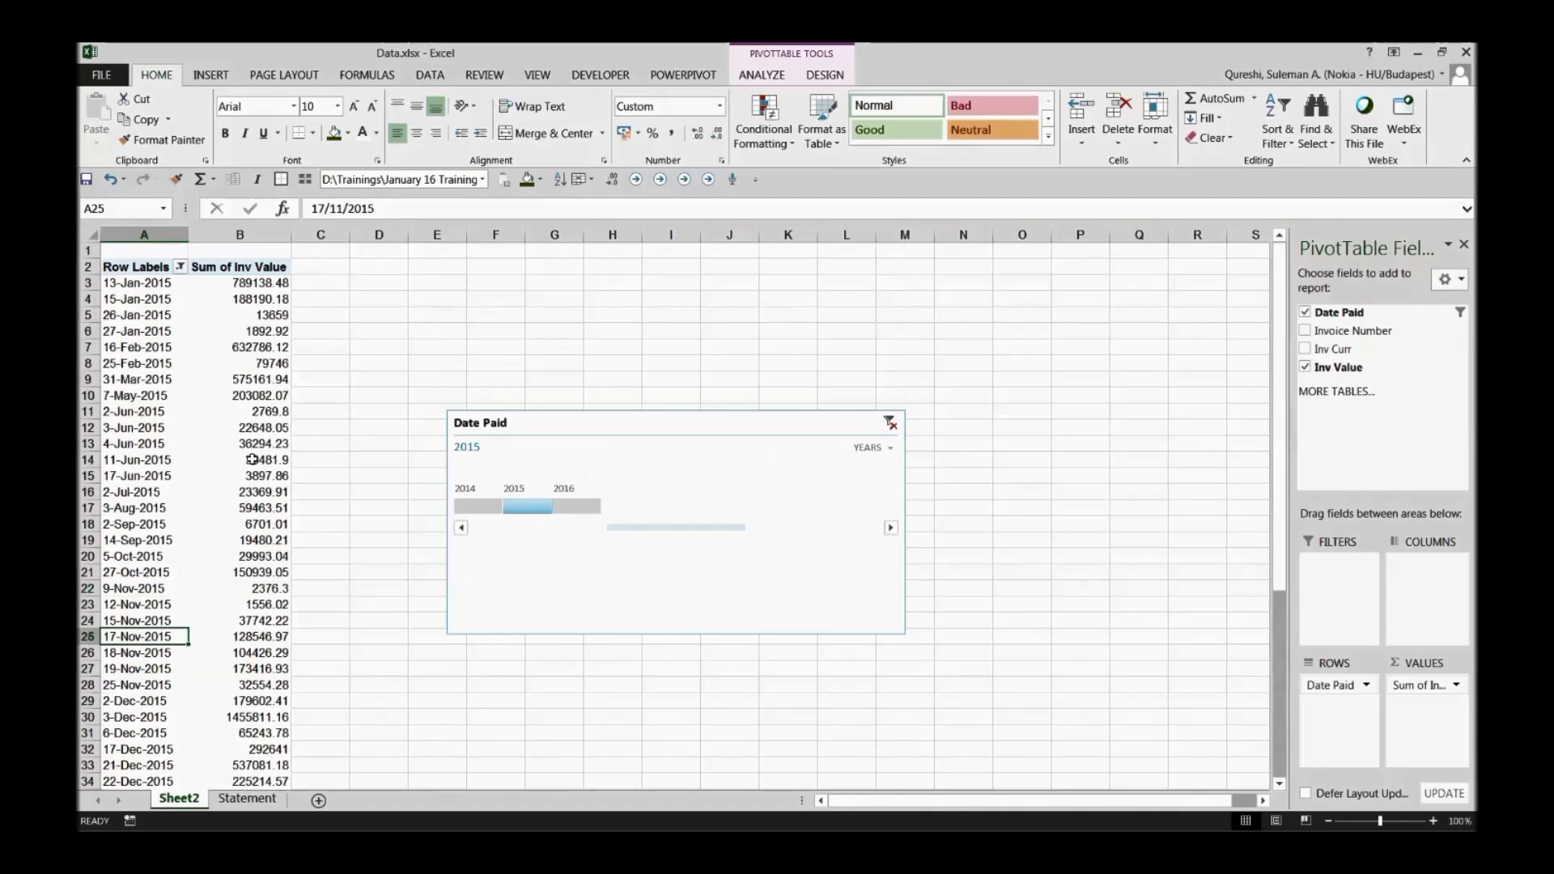
{"action": "left_click", "coordinate": [570, 505]}
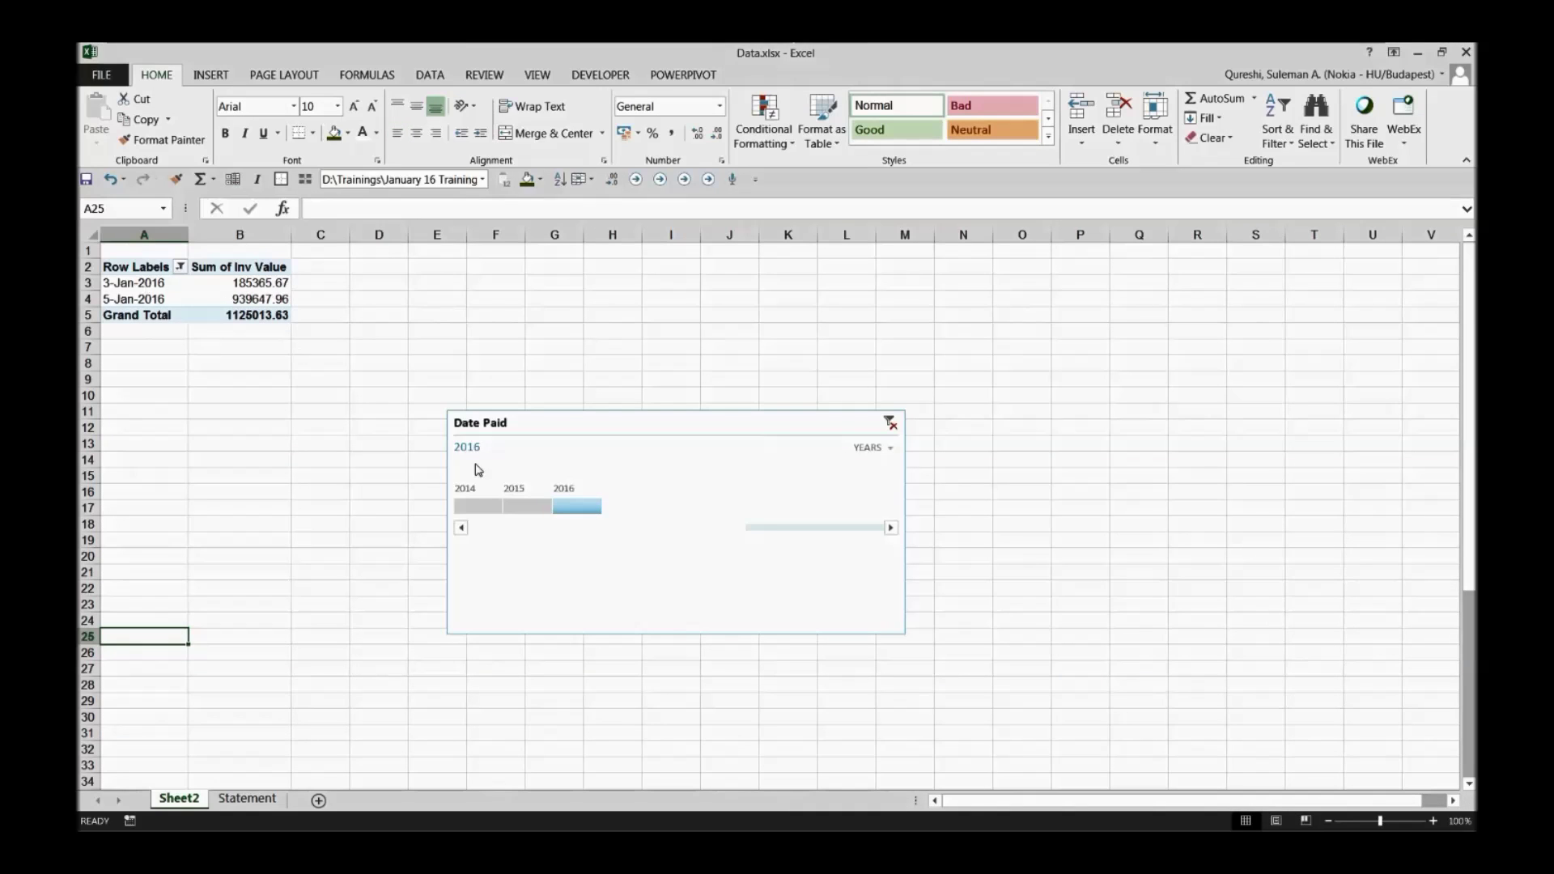
Step: Try the 2014 and 2016 year filters, then show the timeline by quarters
{"action": "left_click", "coordinate": [494, 508]}
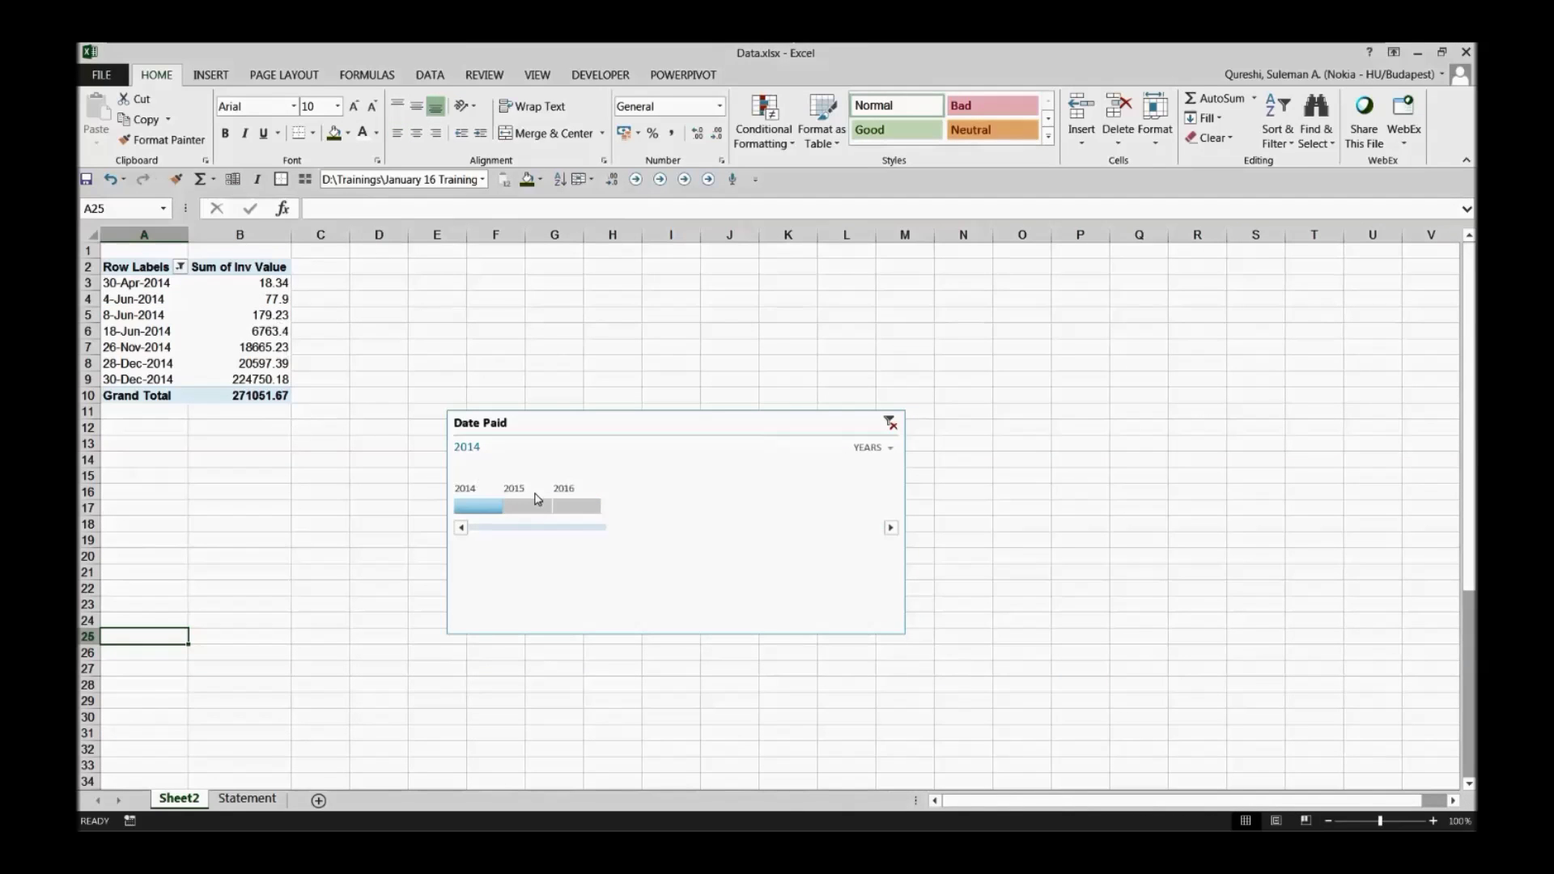
{"action": "left_click", "coordinate": [575, 505]}
{"action": "left_click", "coordinate": [874, 447]}
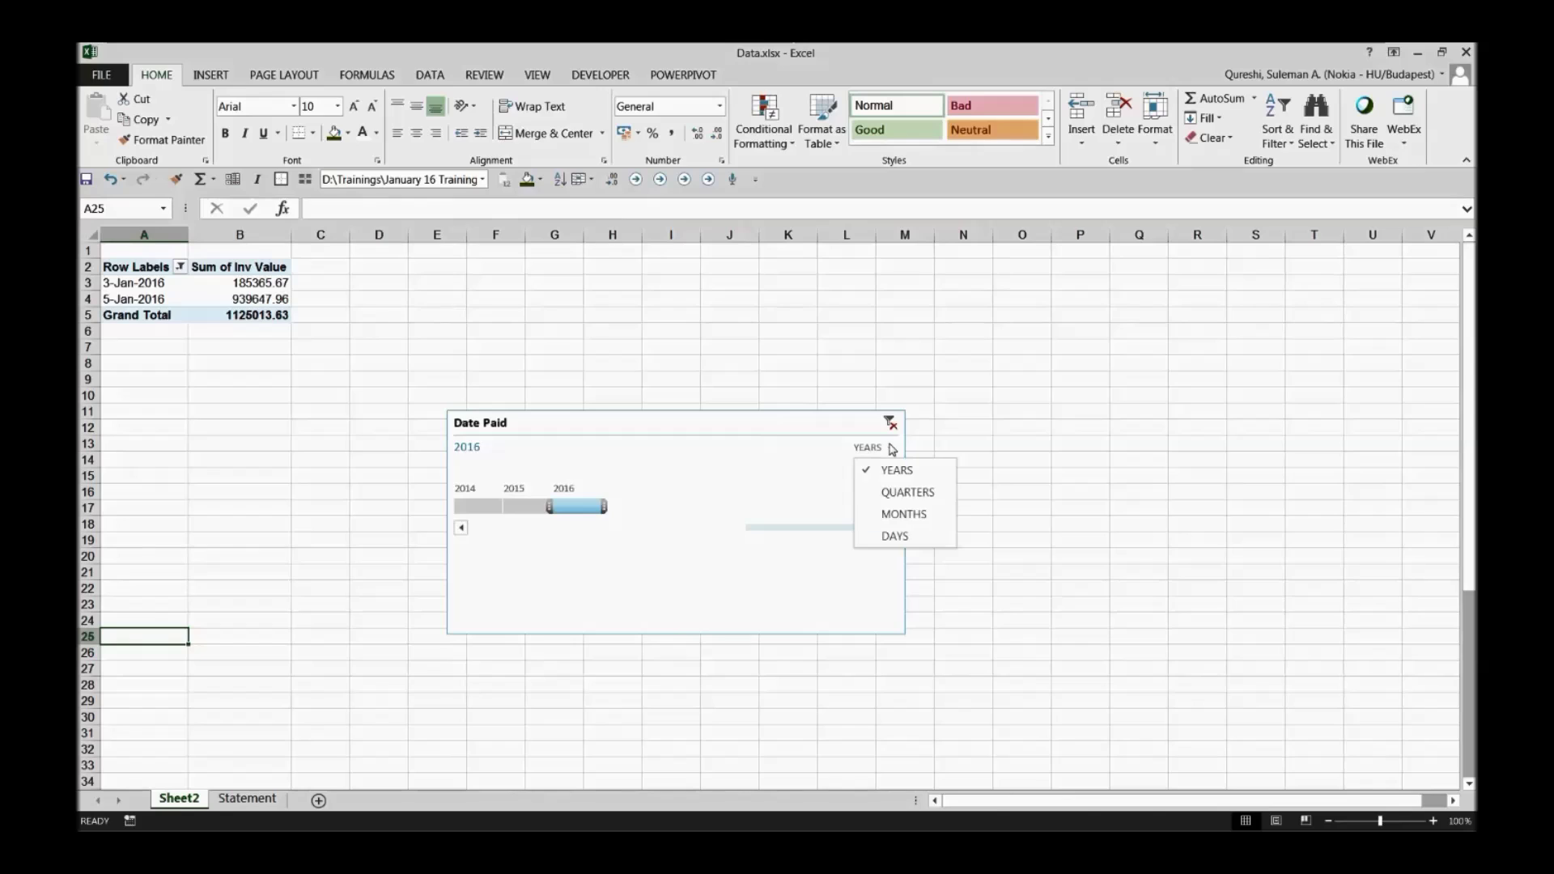
{"action": "left_click", "coordinate": [890, 492]}
Step: Try quarter filters across 2015 and 2016, ending on Q3 2016
{"action": "left_click", "coordinate": [656, 507]}
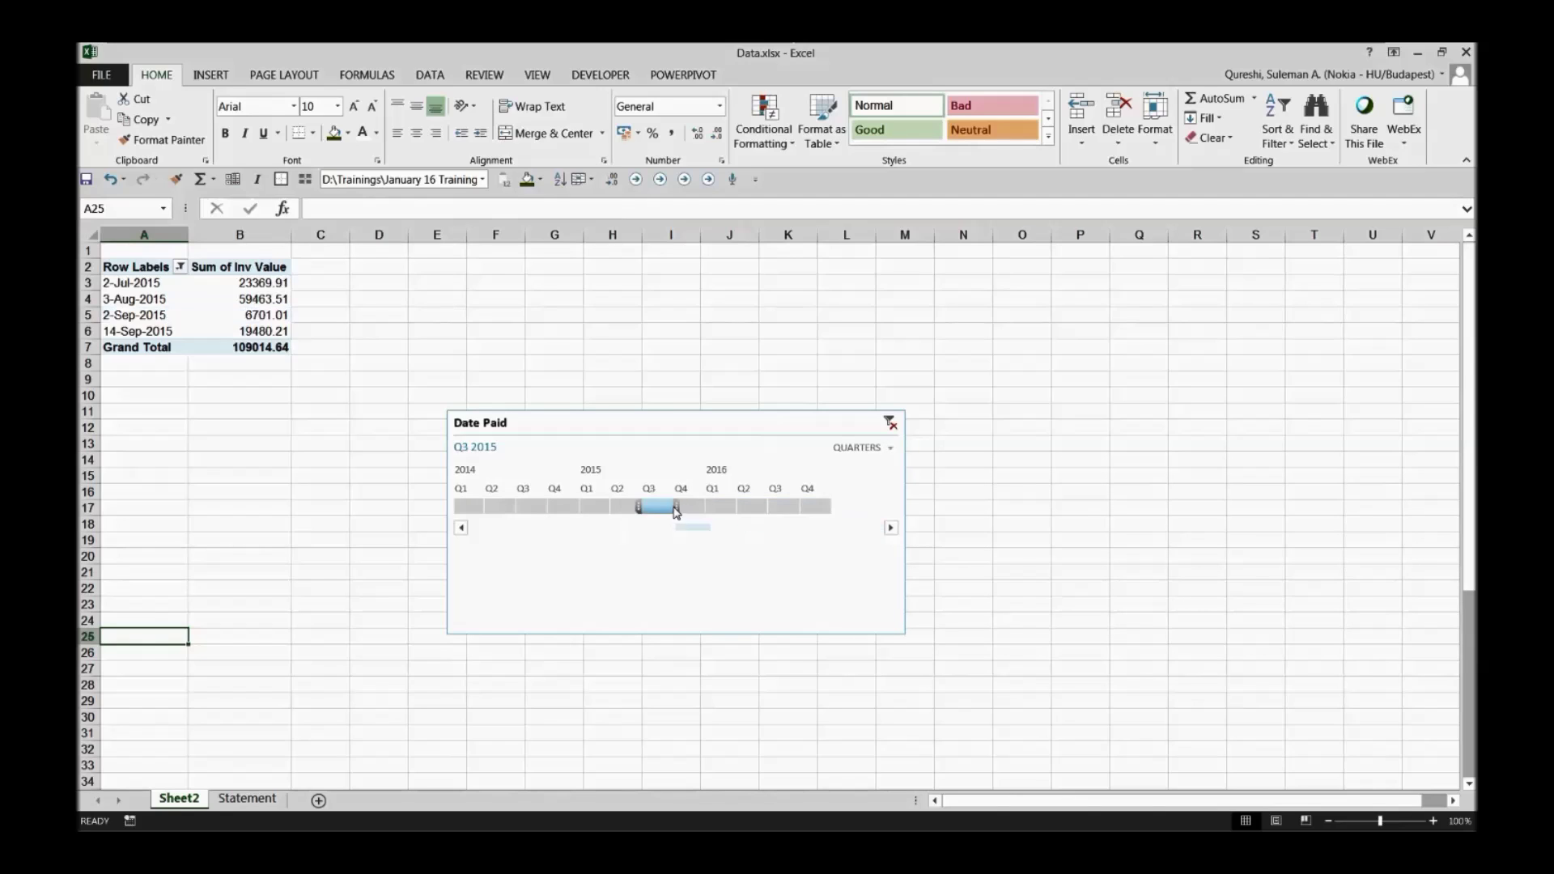
{"action": "left_click_drag", "start_coordinate": [656, 507], "coordinate": [709, 506]}
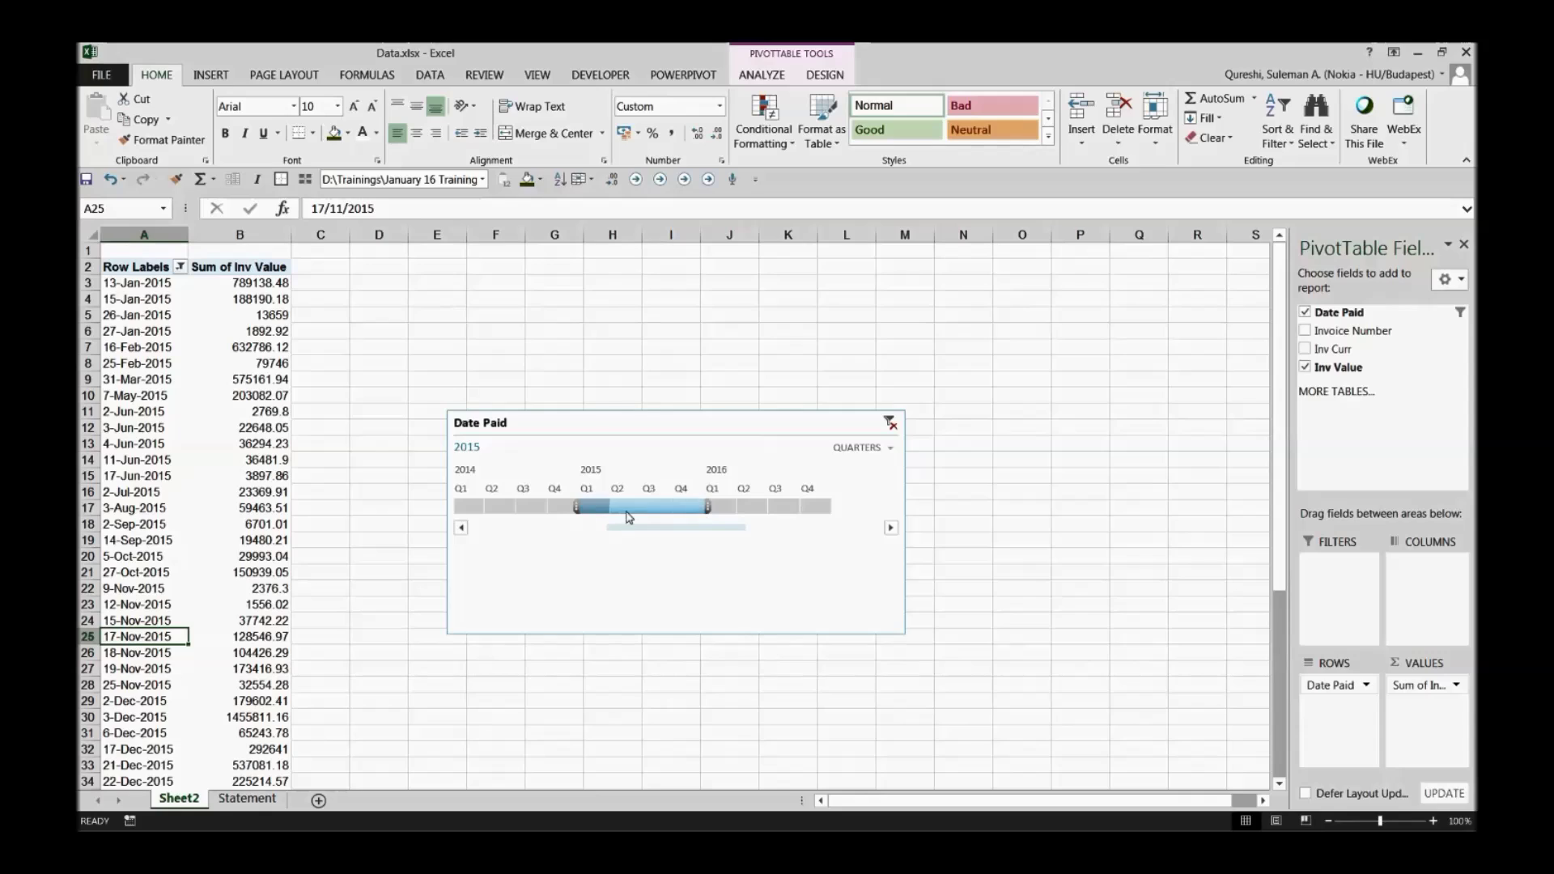
{"action": "left_click_drag", "start_coordinate": [709, 509], "coordinate": [613, 508]}
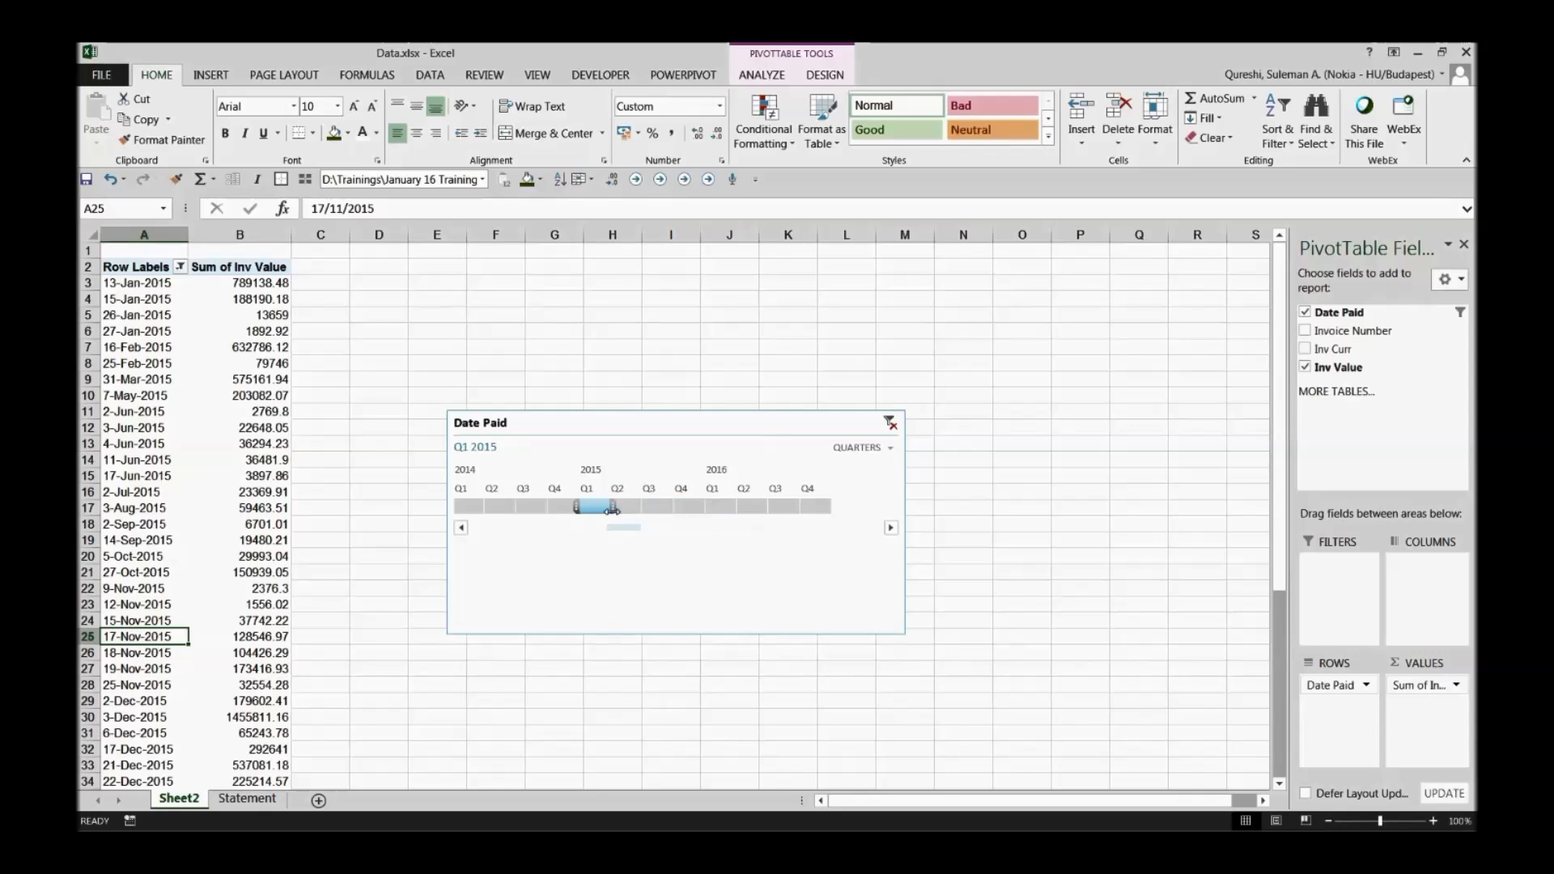
{"action": "left_click", "coordinate": [708, 509]}
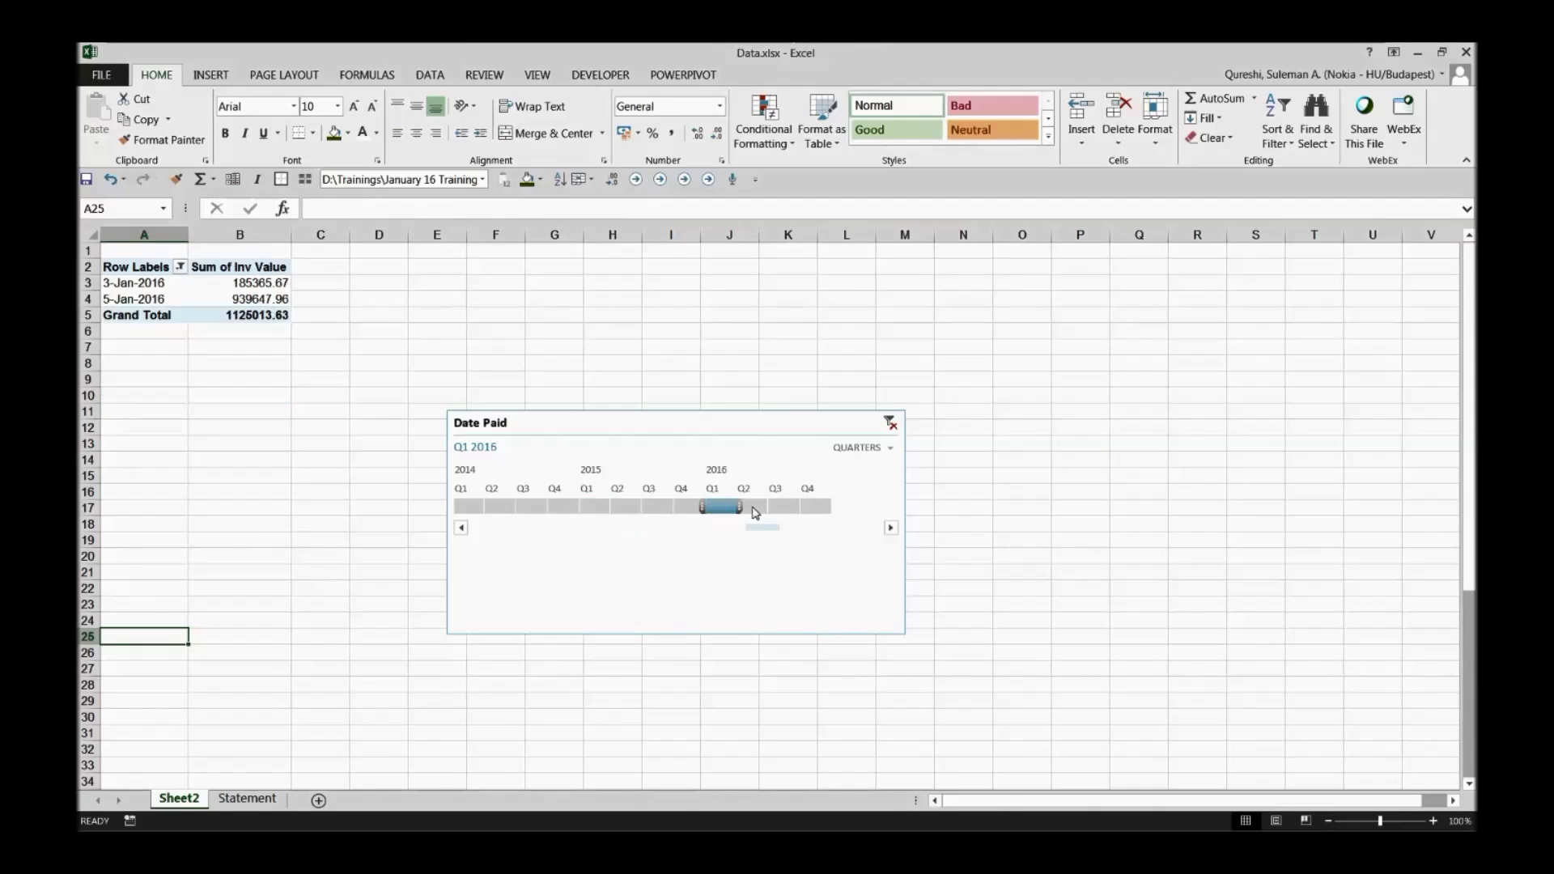
{"action": "left_click", "coordinate": [745, 508]}
{"action": "left_click", "coordinate": [780, 508]}
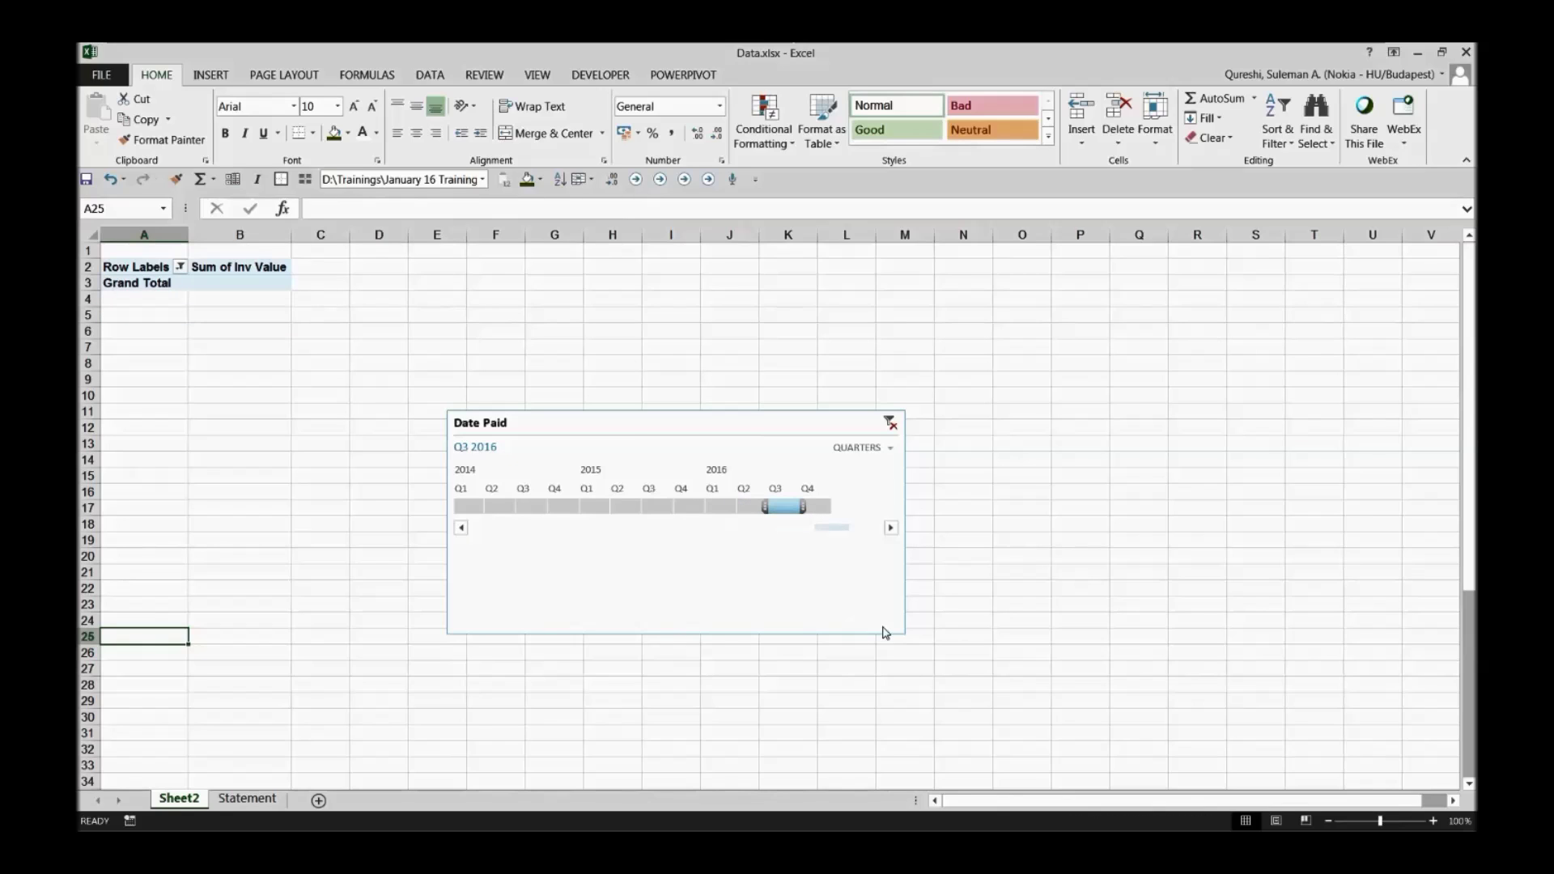
Step: Switch the timeline to months and back to quarters, then select it
{"action": "left_click", "coordinate": [864, 448]}
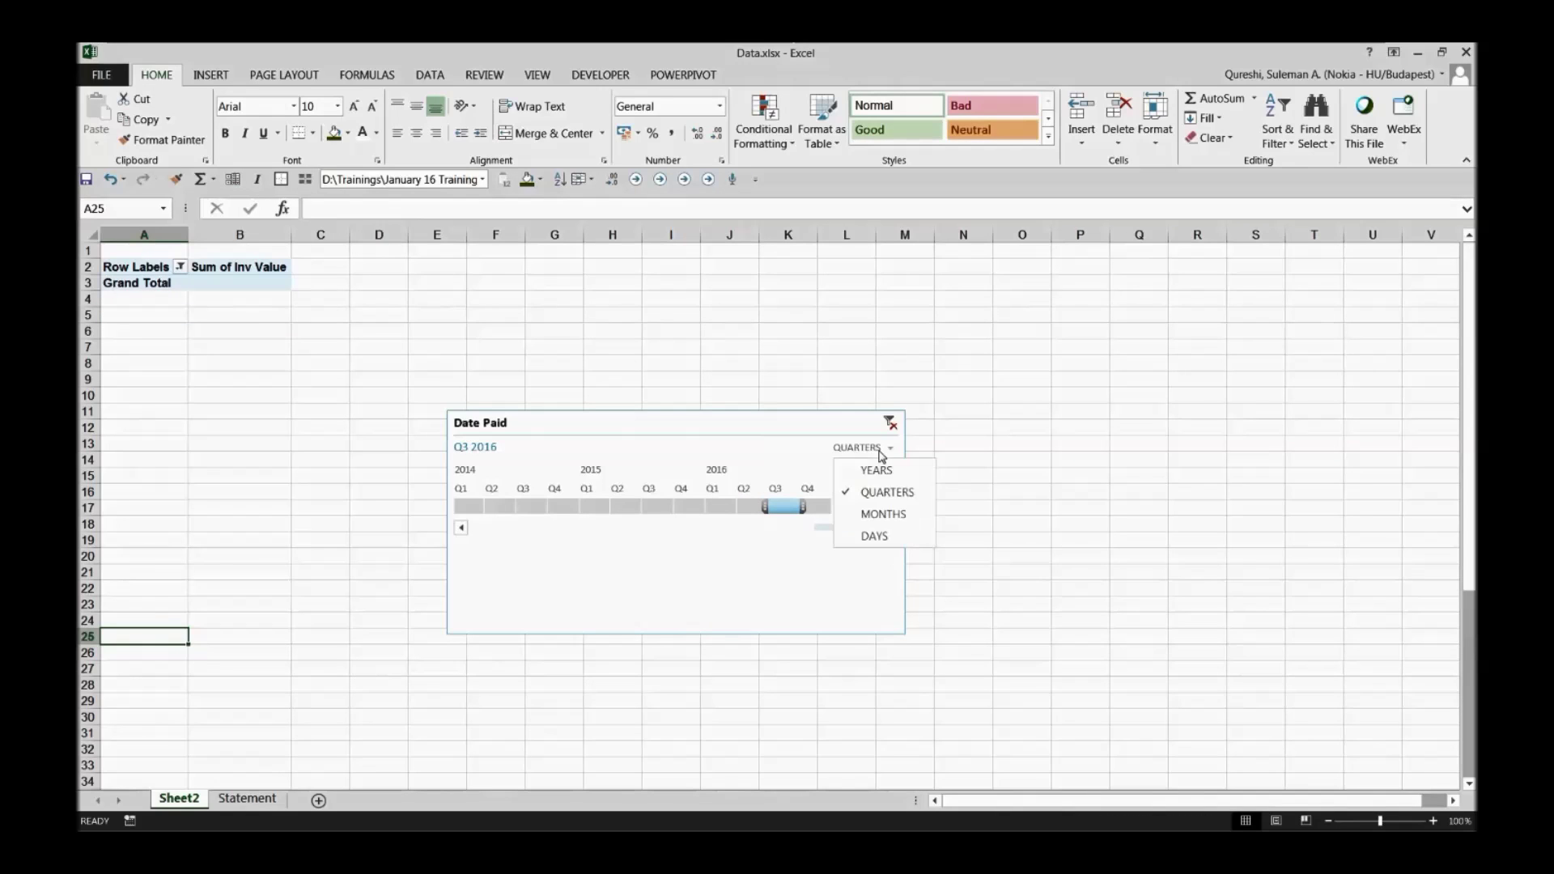
{"action": "left_click", "coordinate": [866, 514]}
{"action": "left_click", "coordinate": [864, 449]}
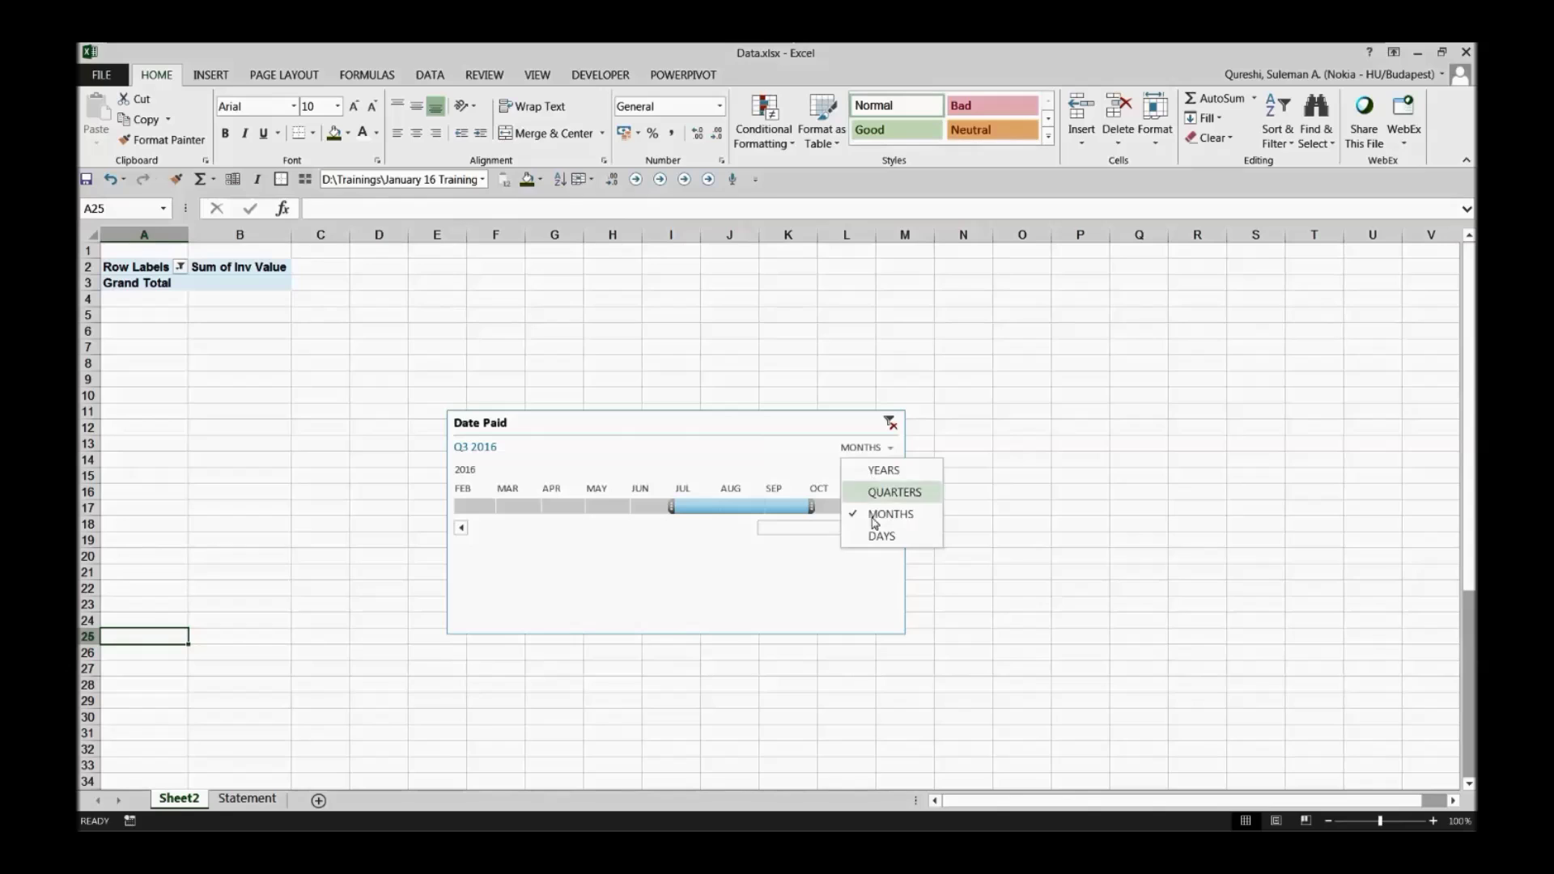
{"action": "left_click", "coordinate": [870, 490]}
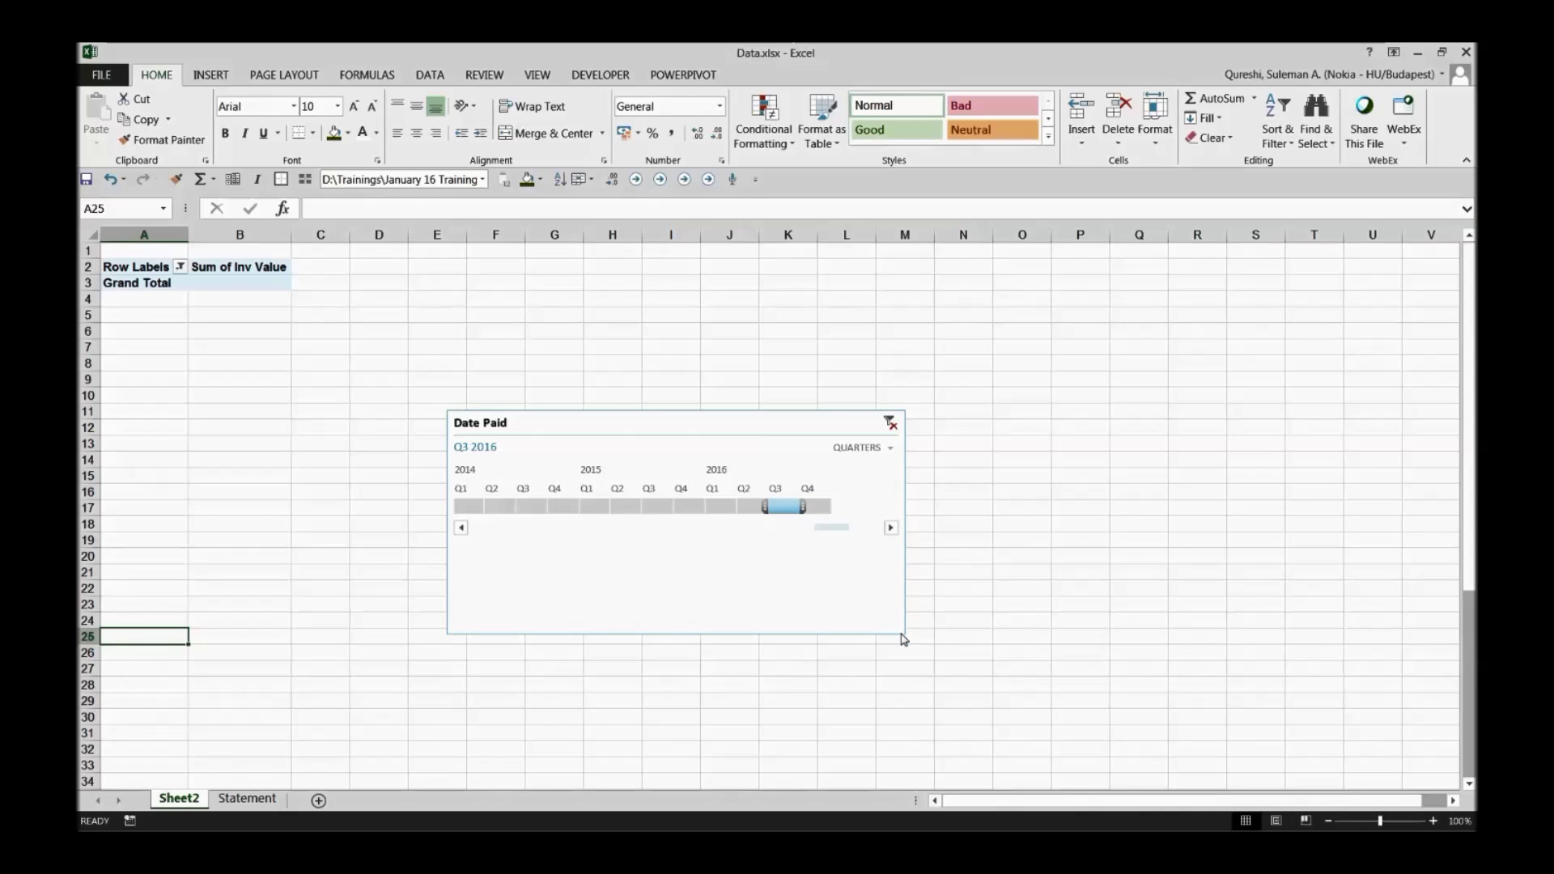
{"action": "left_click", "coordinate": [905, 634]}
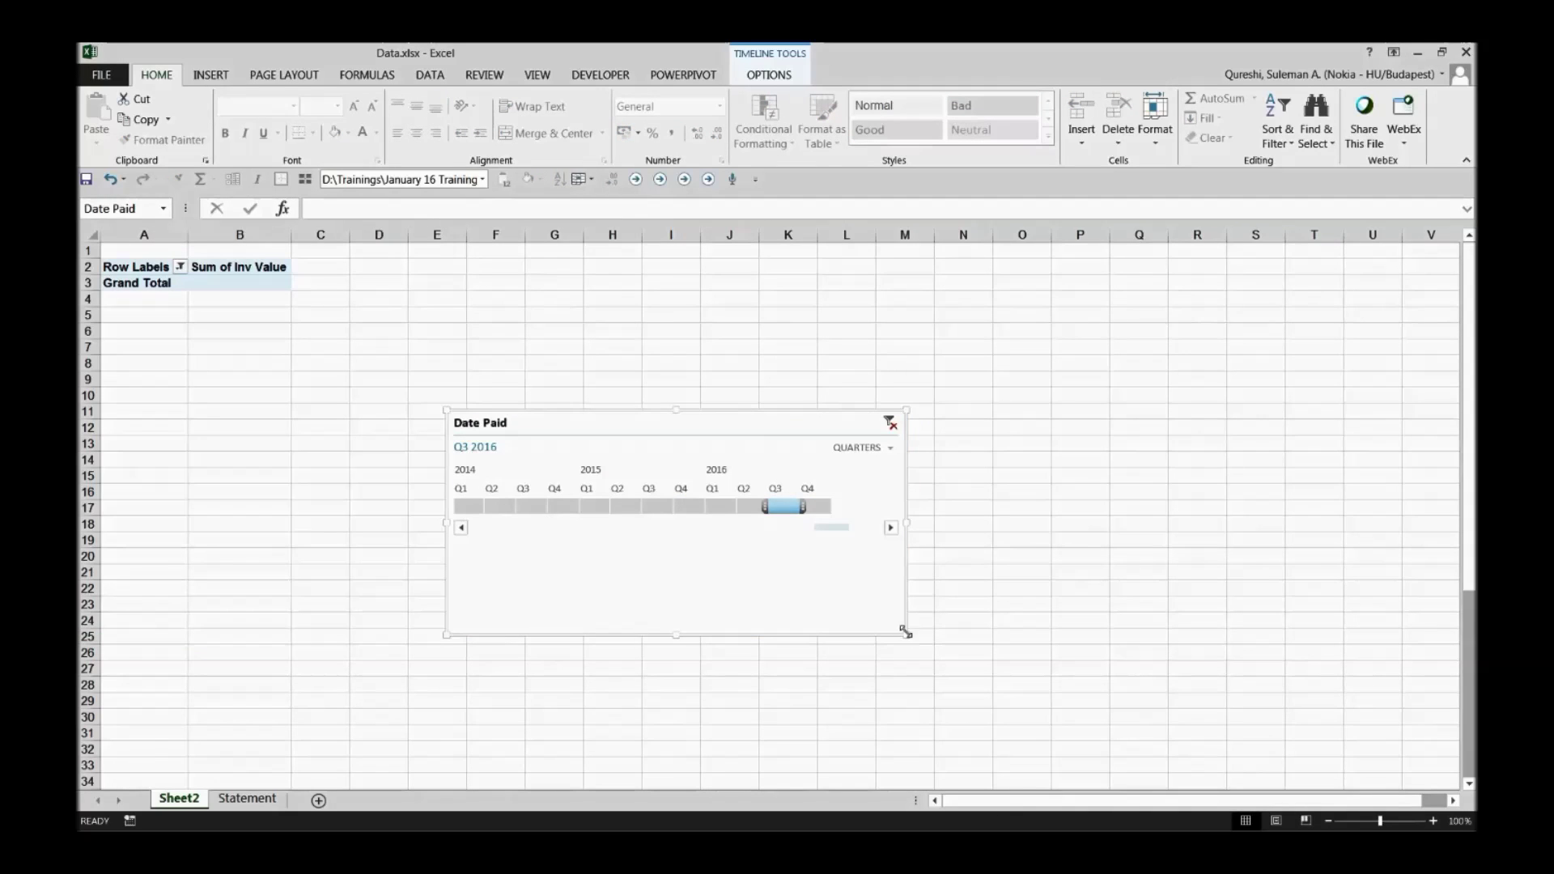
Step: Shrink the timeline, apply the dark blue style, and filter Q3 2015 – Q2 2016
{"action": "left_click_drag", "start_coordinate": [905, 633], "coordinate": [847, 545]}
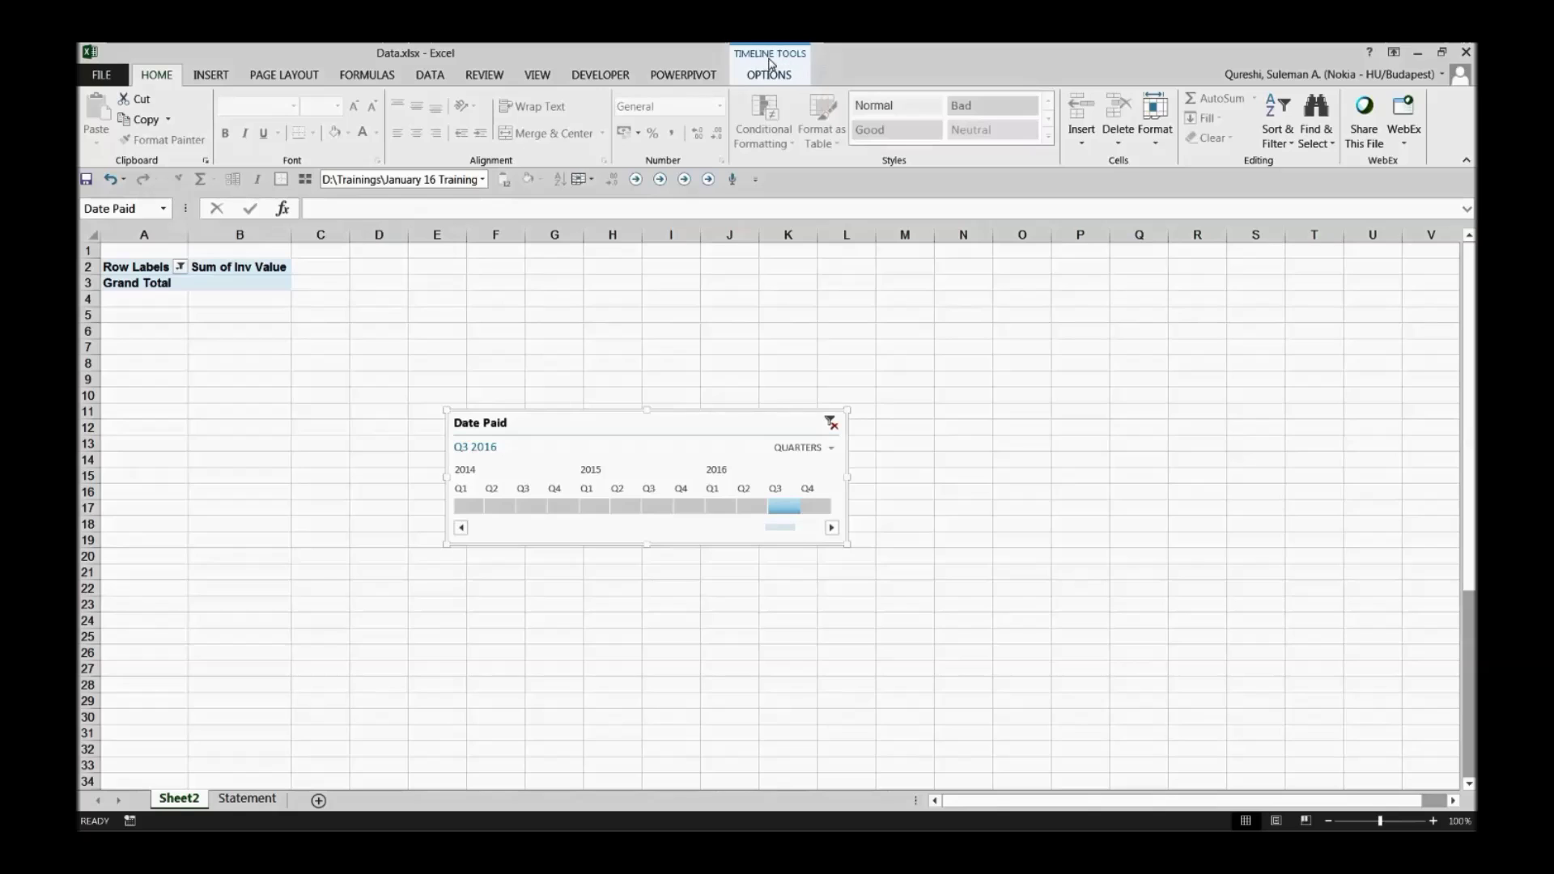
{"action": "left_click", "coordinate": [753, 73]}
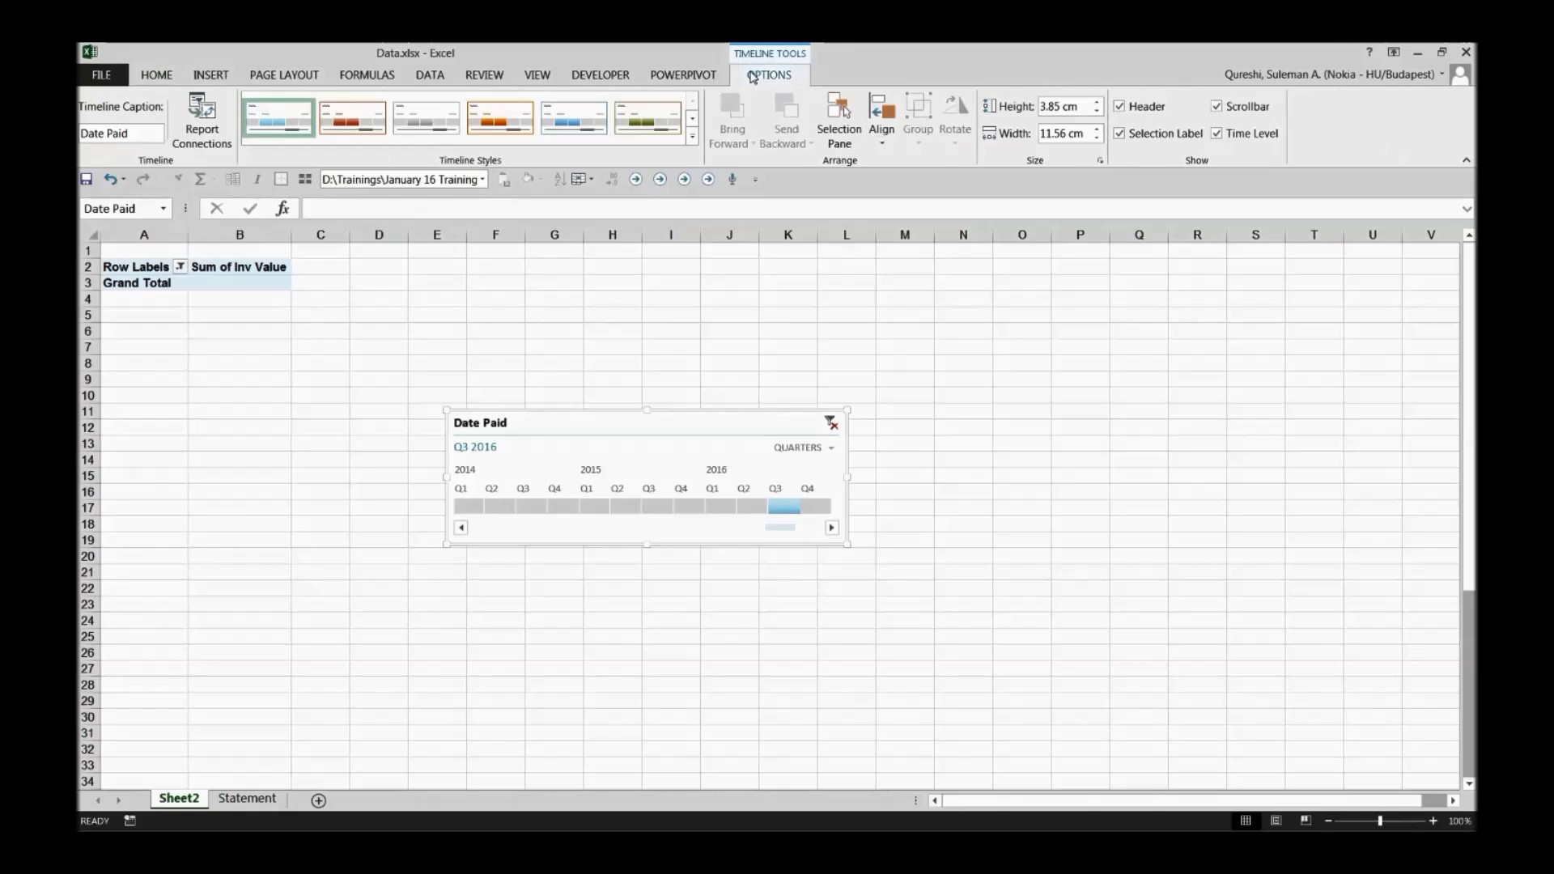
{"action": "left_click", "coordinate": [684, 147]}
{"action": "left_click", "coordinate": [570, 192]}
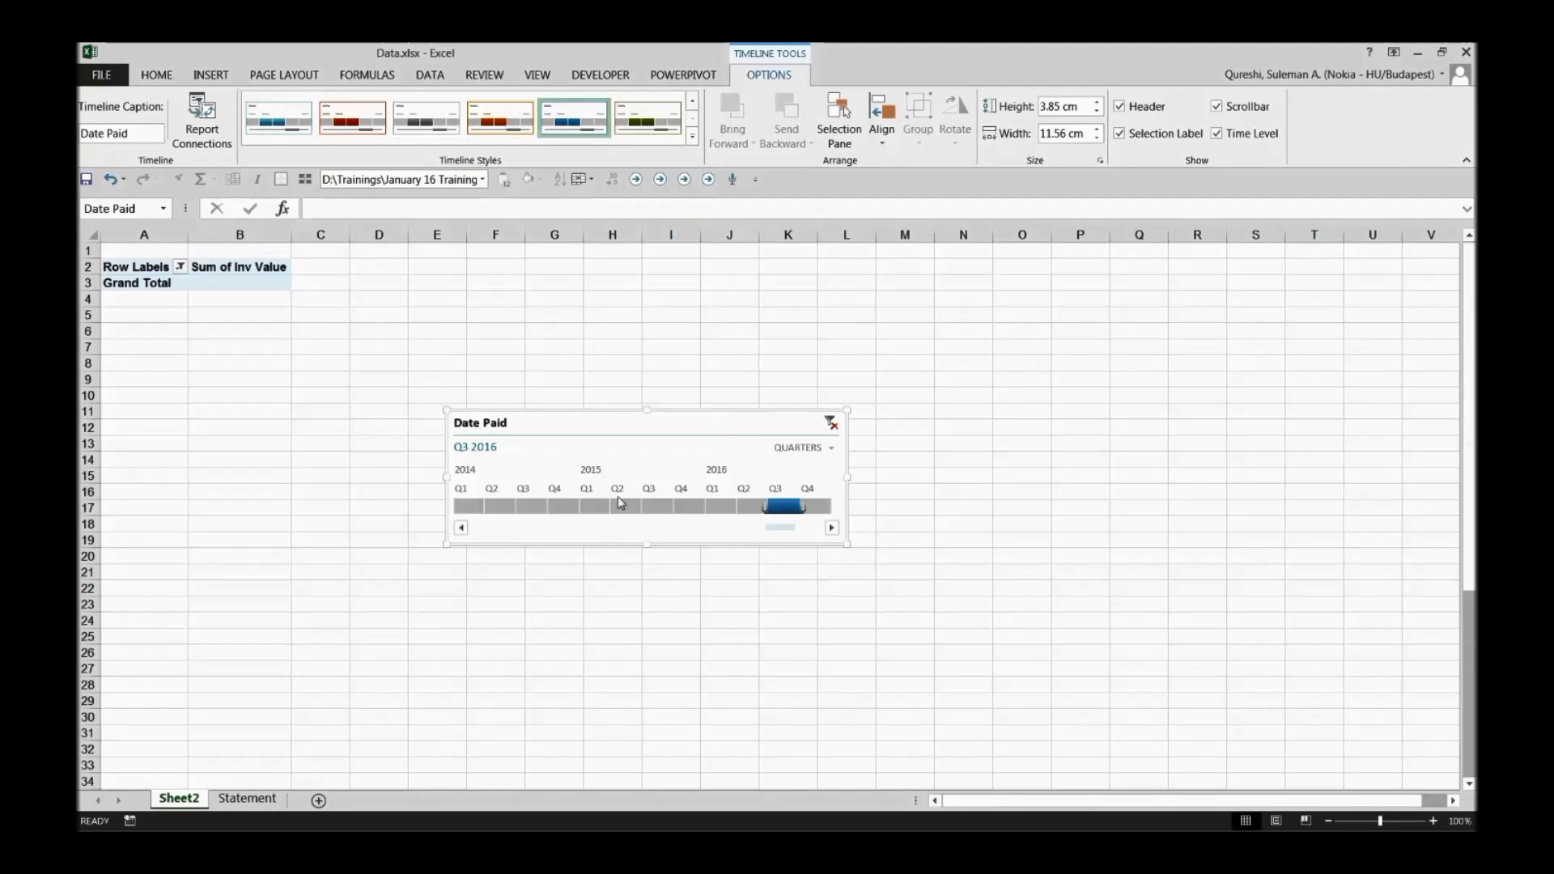
{"action": "left_click", "coordinate": [759, 507]}
{"action": "left_click_drag", "start_coordinate": [741, 508], "coordinate": [644, 508]}
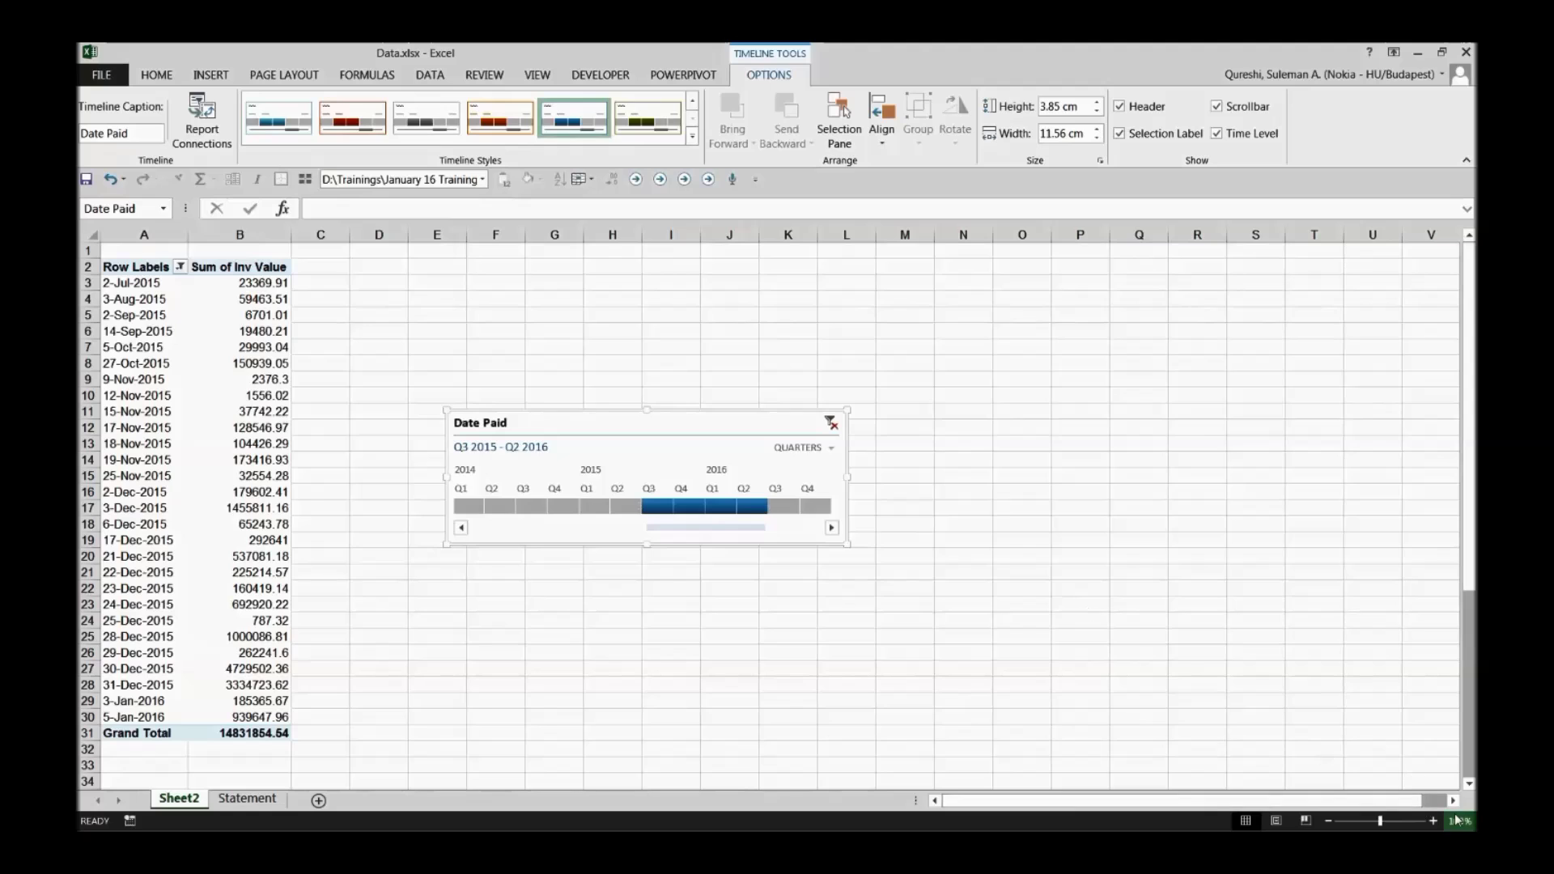
Step: Zoom to 130%, move the timeline beside the pivot, and confirm its pivot connection
{"action": "left_click", "coordinate": [1431, 823]}
{"action": "left_click", "coordinate": [1431, 823]}
{"action": "left_click", "coordinate": [1431, 822]}
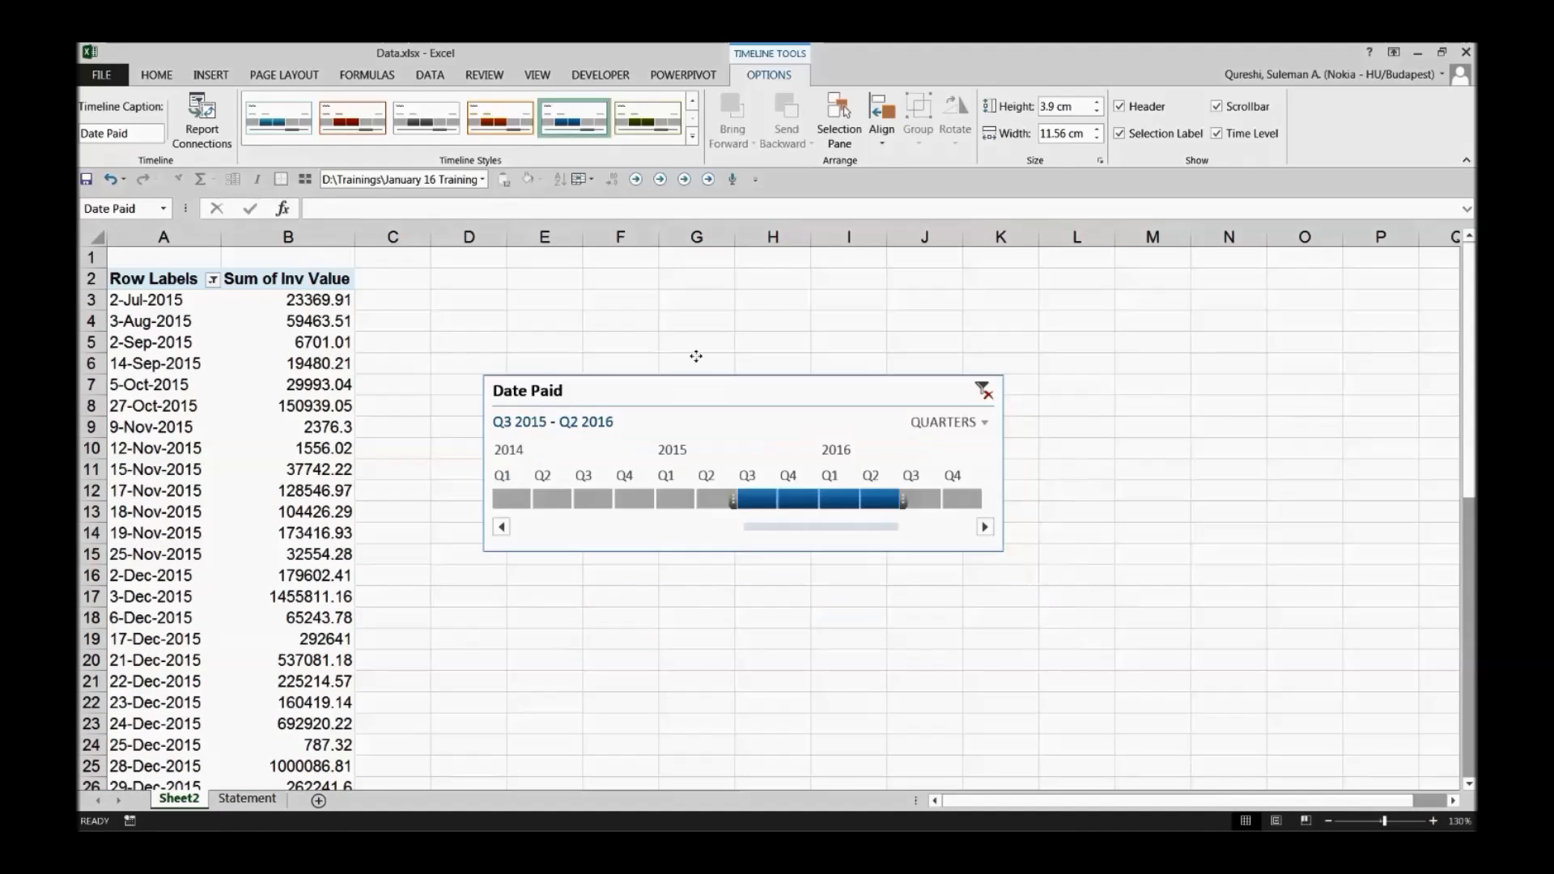
{"action": "left_click_drag", "start_coordinate": [696, 356], "coordinate": [669, 284]}
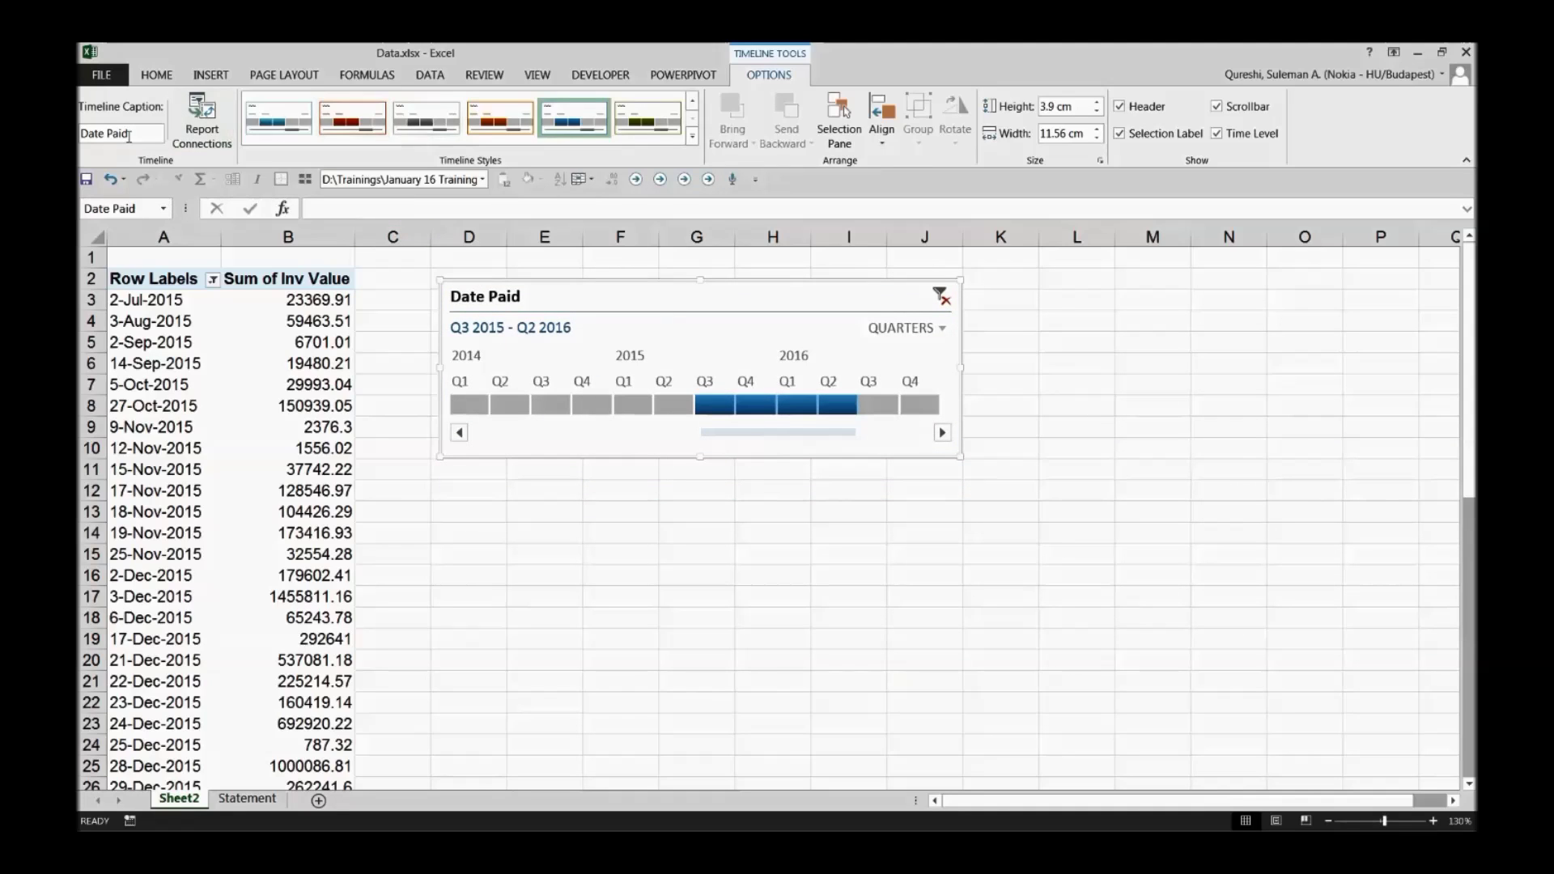
{"action": "left_click", "coordinate": [202, 121]}
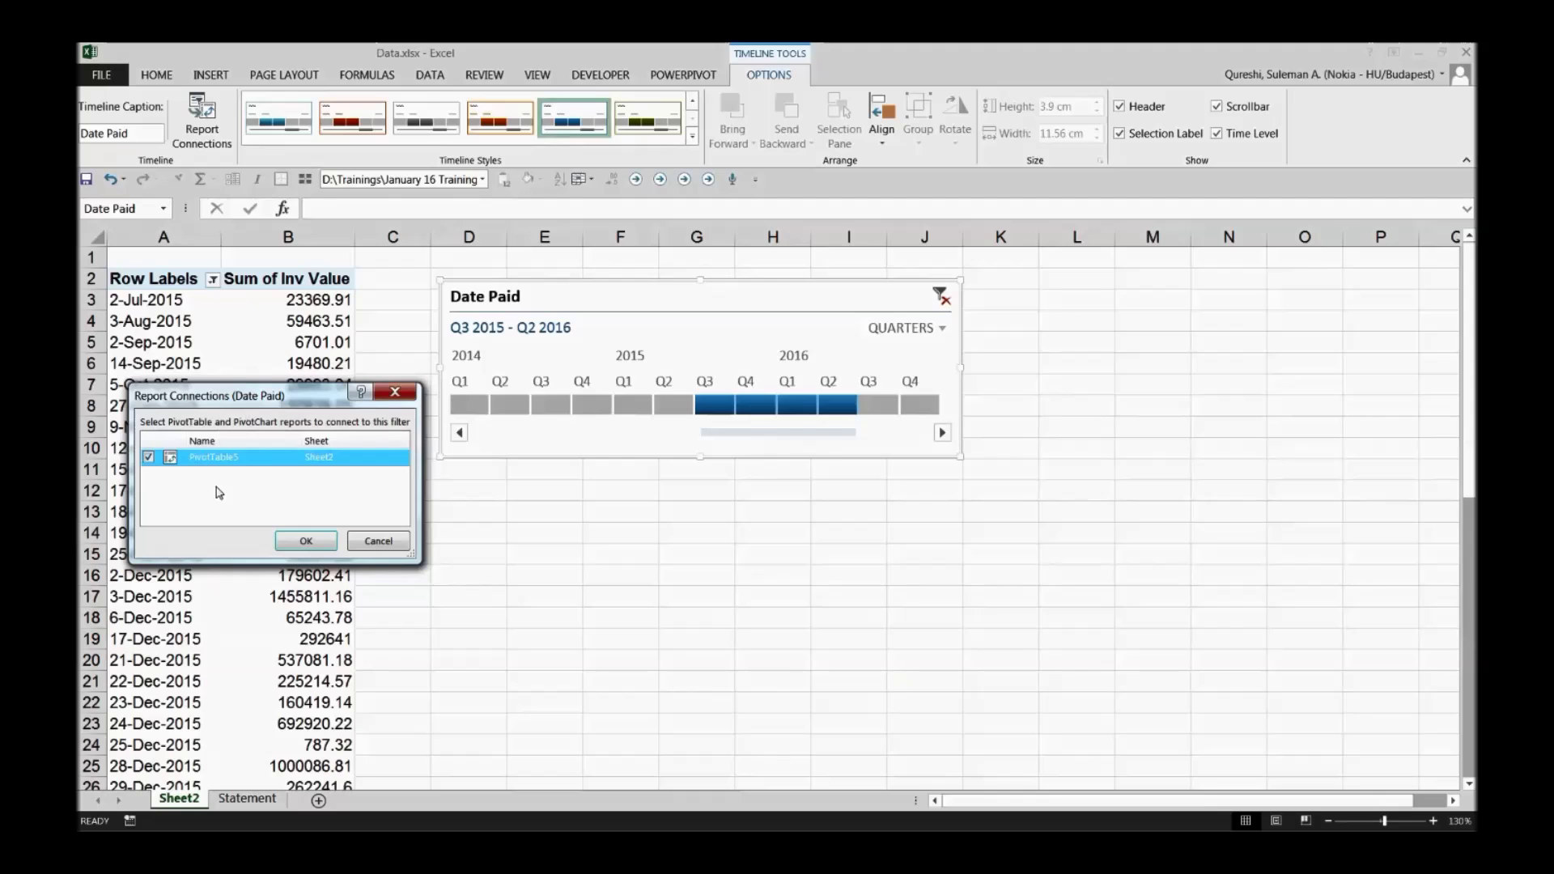
{"action": "left_click", "coordinate": [307, 536]}
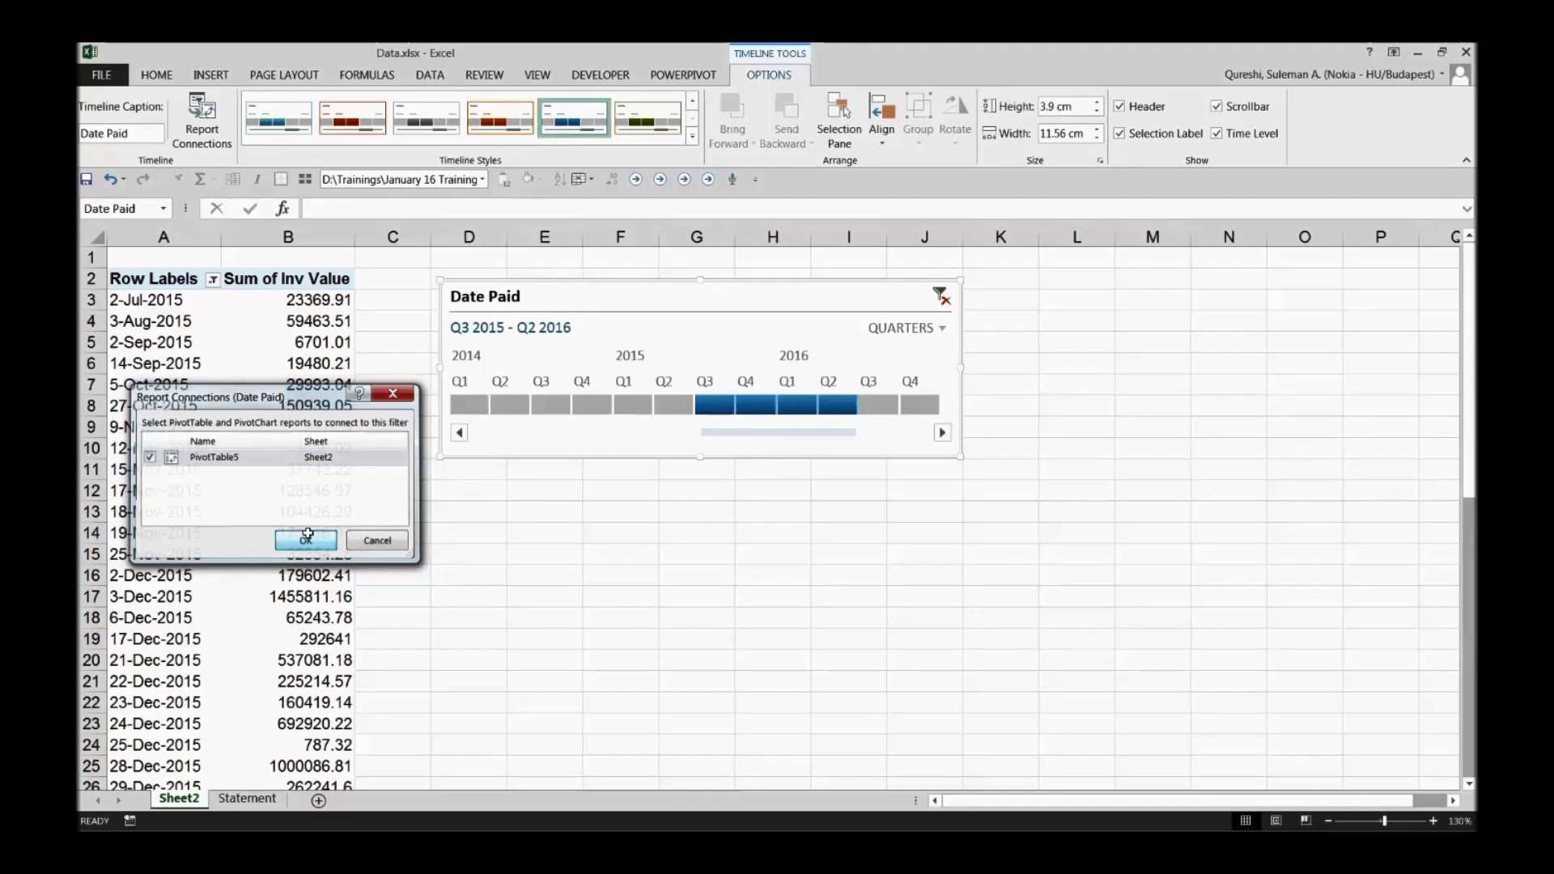
Step: Rename the timeline caption from Date Paid to 'Payment Trend'
{"action": "left_click", "coordinate": [142, 133]}
{"action": "left_click", "coordinate": [144, 134]}
{"action": "double_click", "coordinate": [145, 134]}
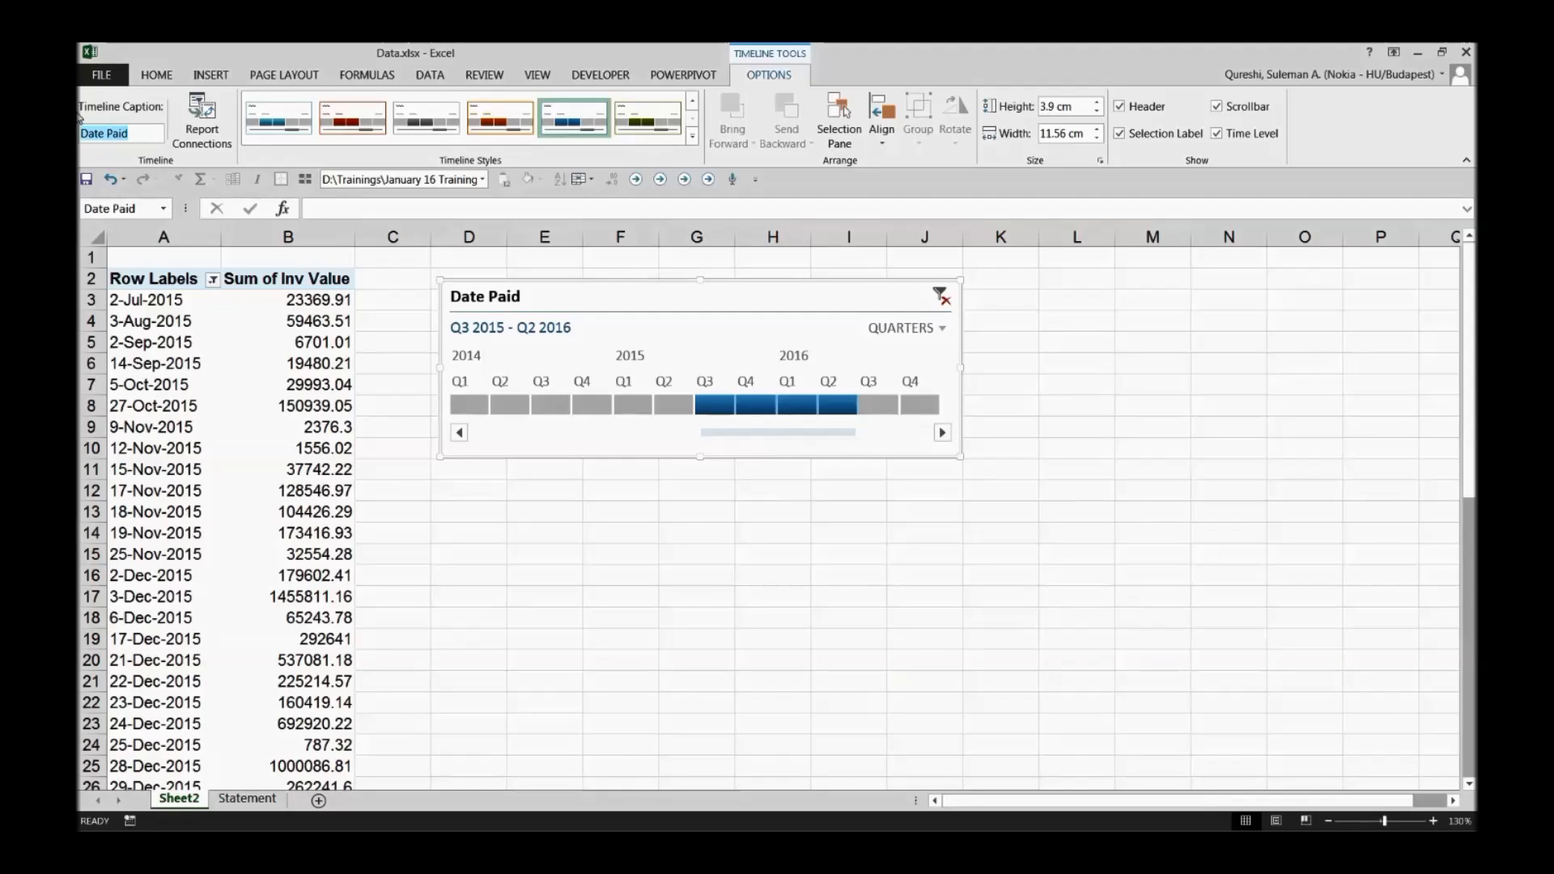
{"action": "type", "text": "Payment Trend"}
{"action": "left_click", "coordinate": [470, 514]}
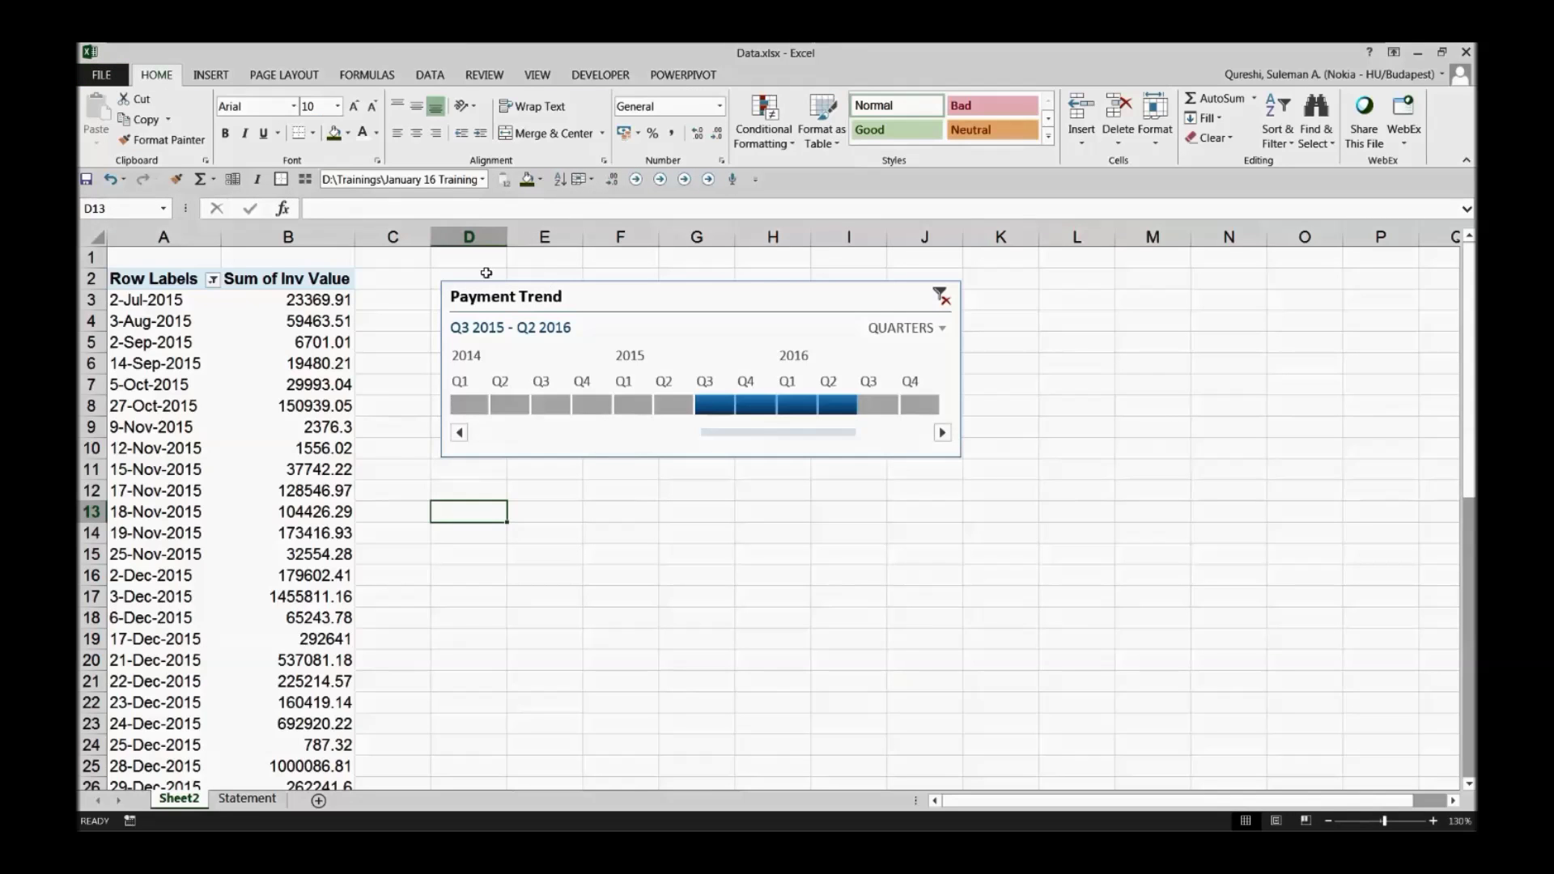
Step: Try Q3 2015, Q4 2015 and Q2 2016 filters, ending on Q1 2015
{"action": "left_click", "coordinate": [637, 304]}
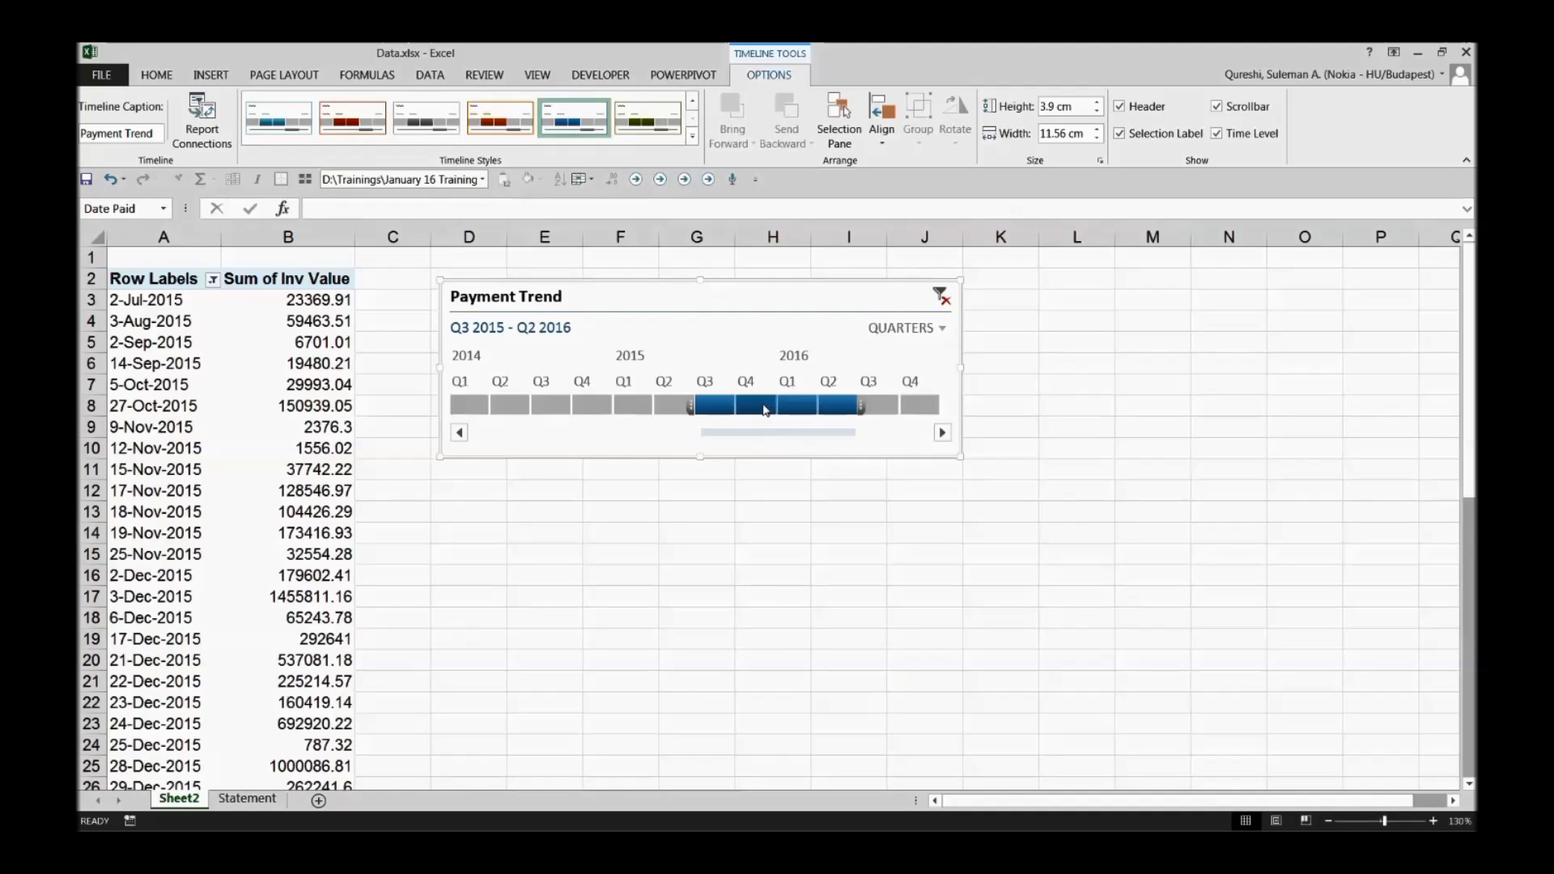
{"action": "left_click", "coordinate": [714, 405]}
{"action": "left_click", "coordinate": [757, 404]}
{"action": "left_click", "coordinate": [826, 406]}
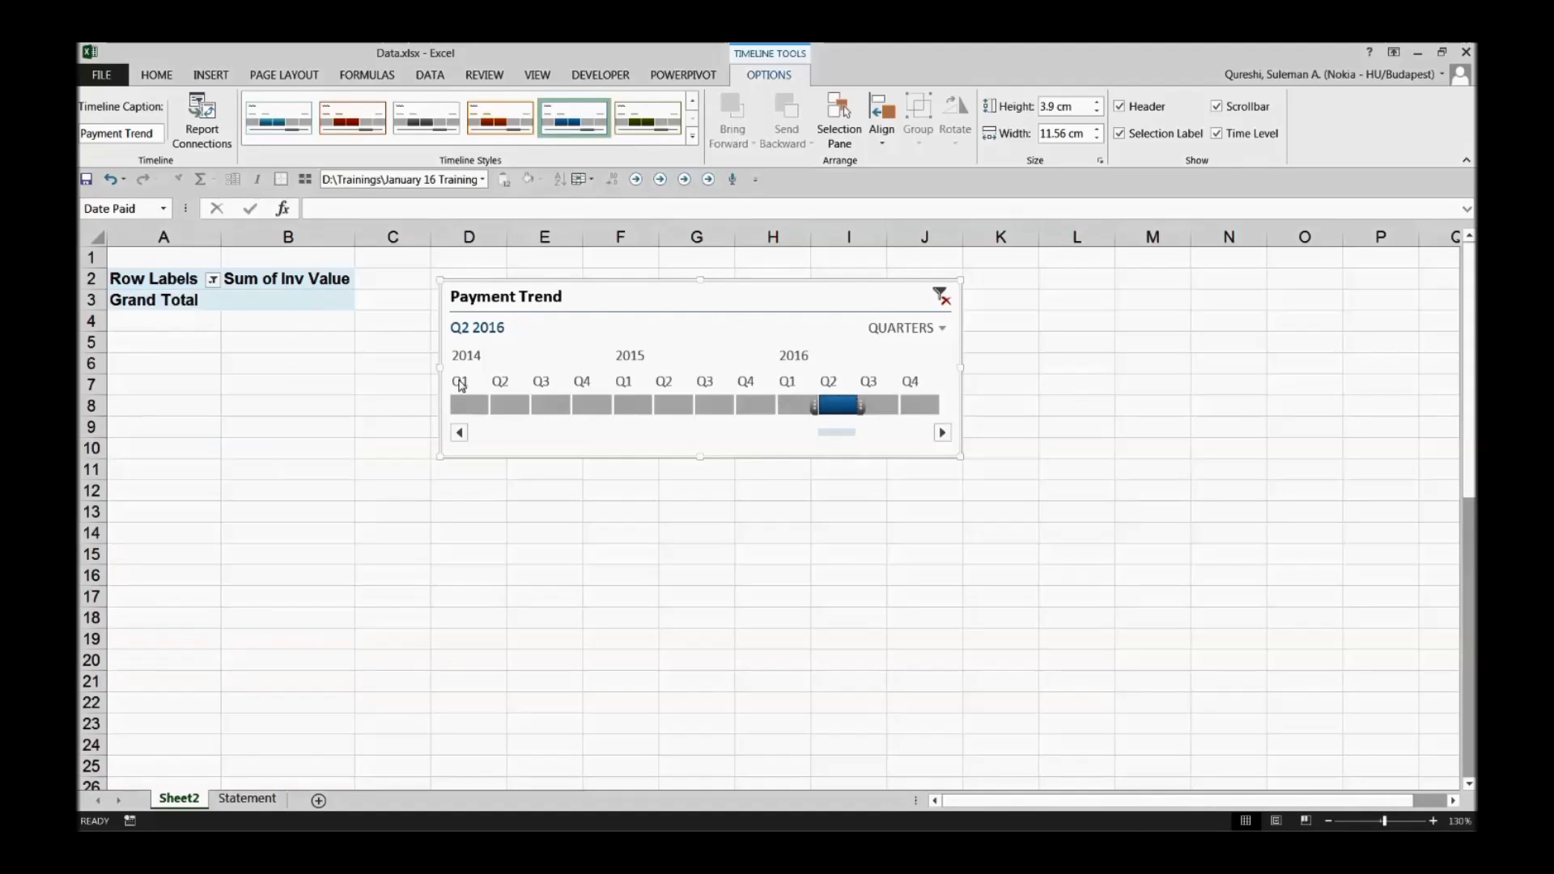
{"action": "left_click", "coordinate": [620, 409]}
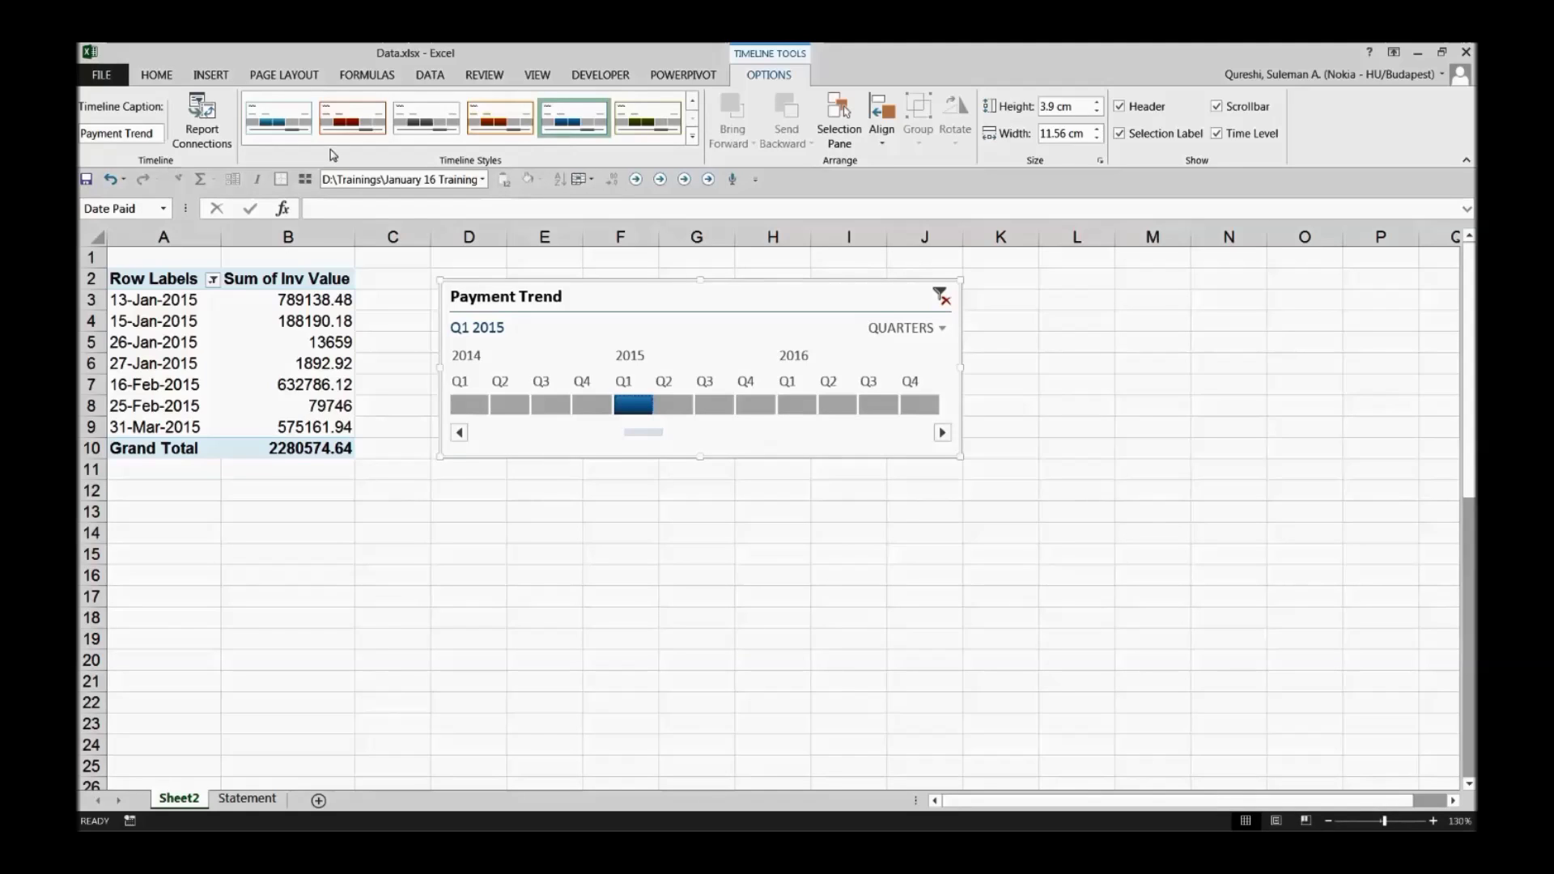
{"action": "left_click", "coordinate": [1120, 107]}
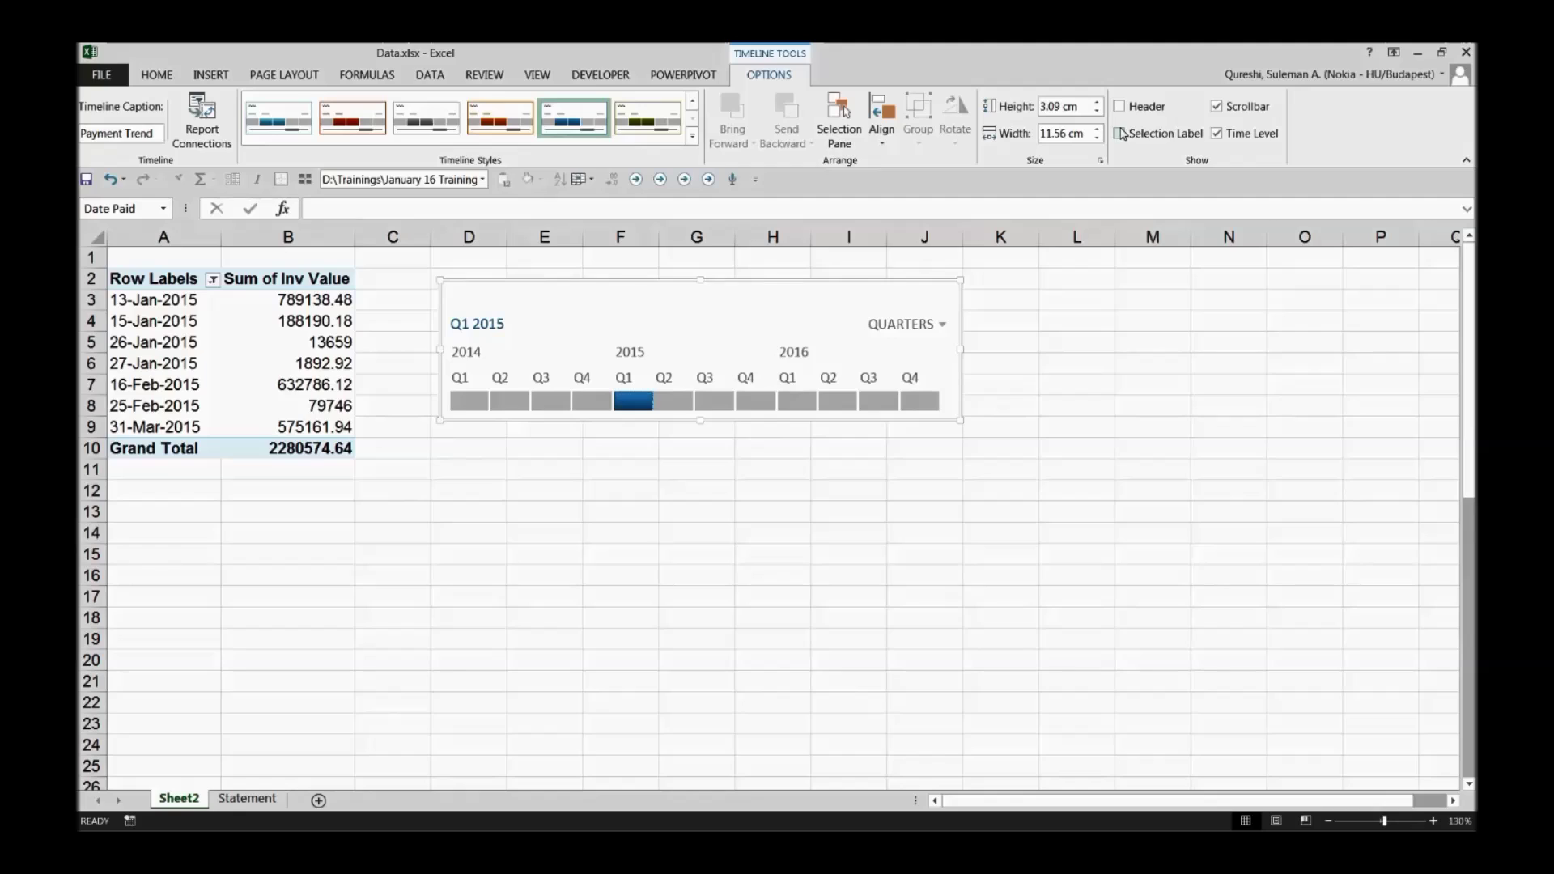
{"action": "left_click", "coordinate": [1120, 134]}
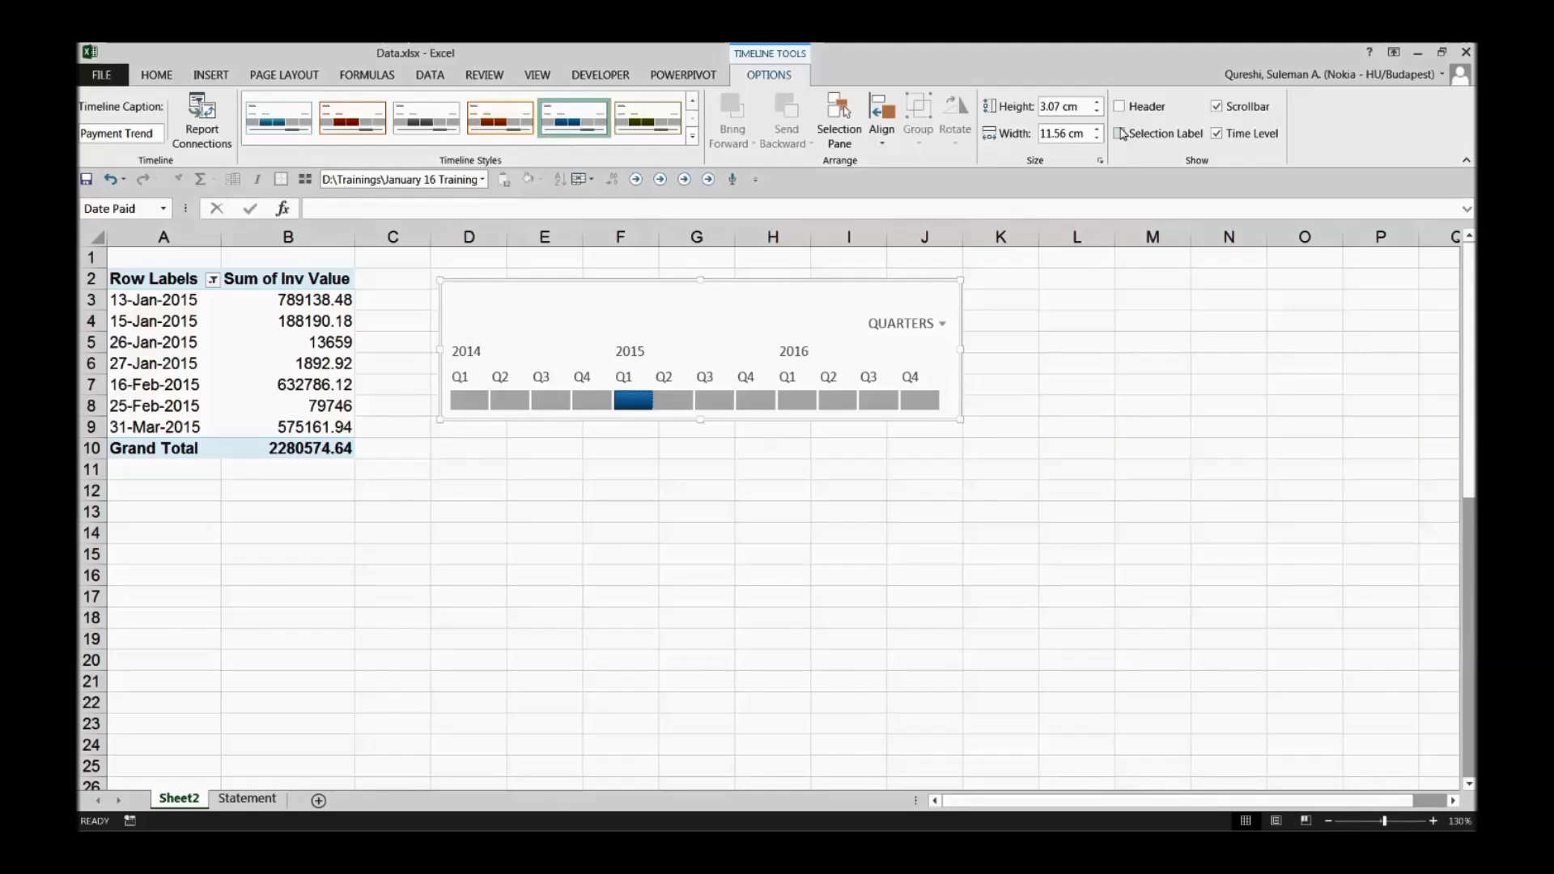
{"action": "left_click", "coordinate": [1121, 134]}
{"action": "left_click", "coordinate": [1121, 107]}
{"action": "left_click", "coordinate": [1217, 108]}
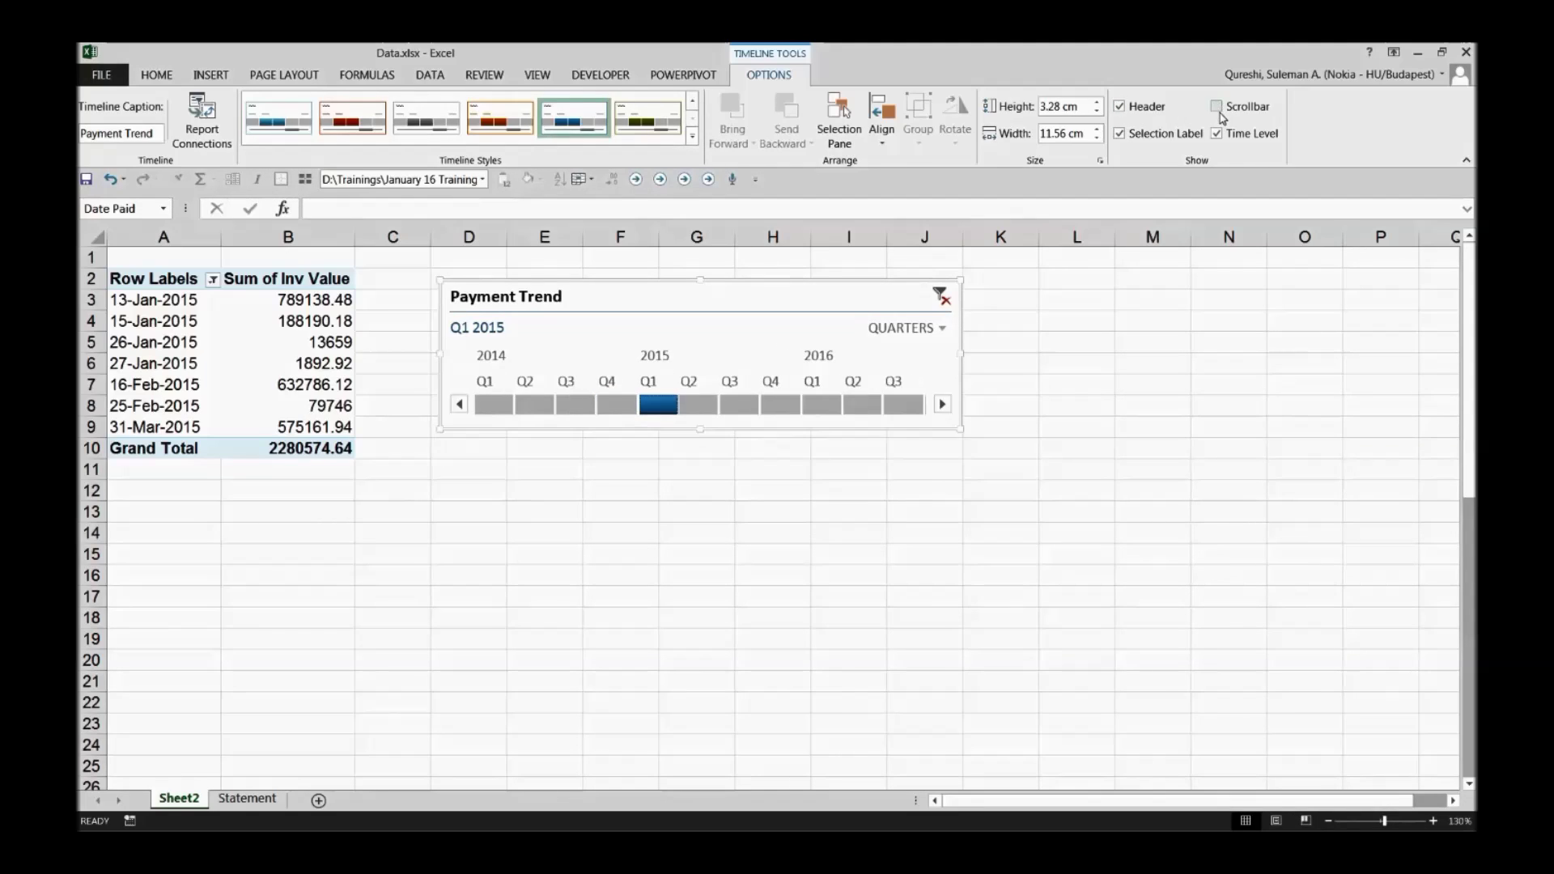
{"action": "left_click", "coordinate": [1217, 133]}
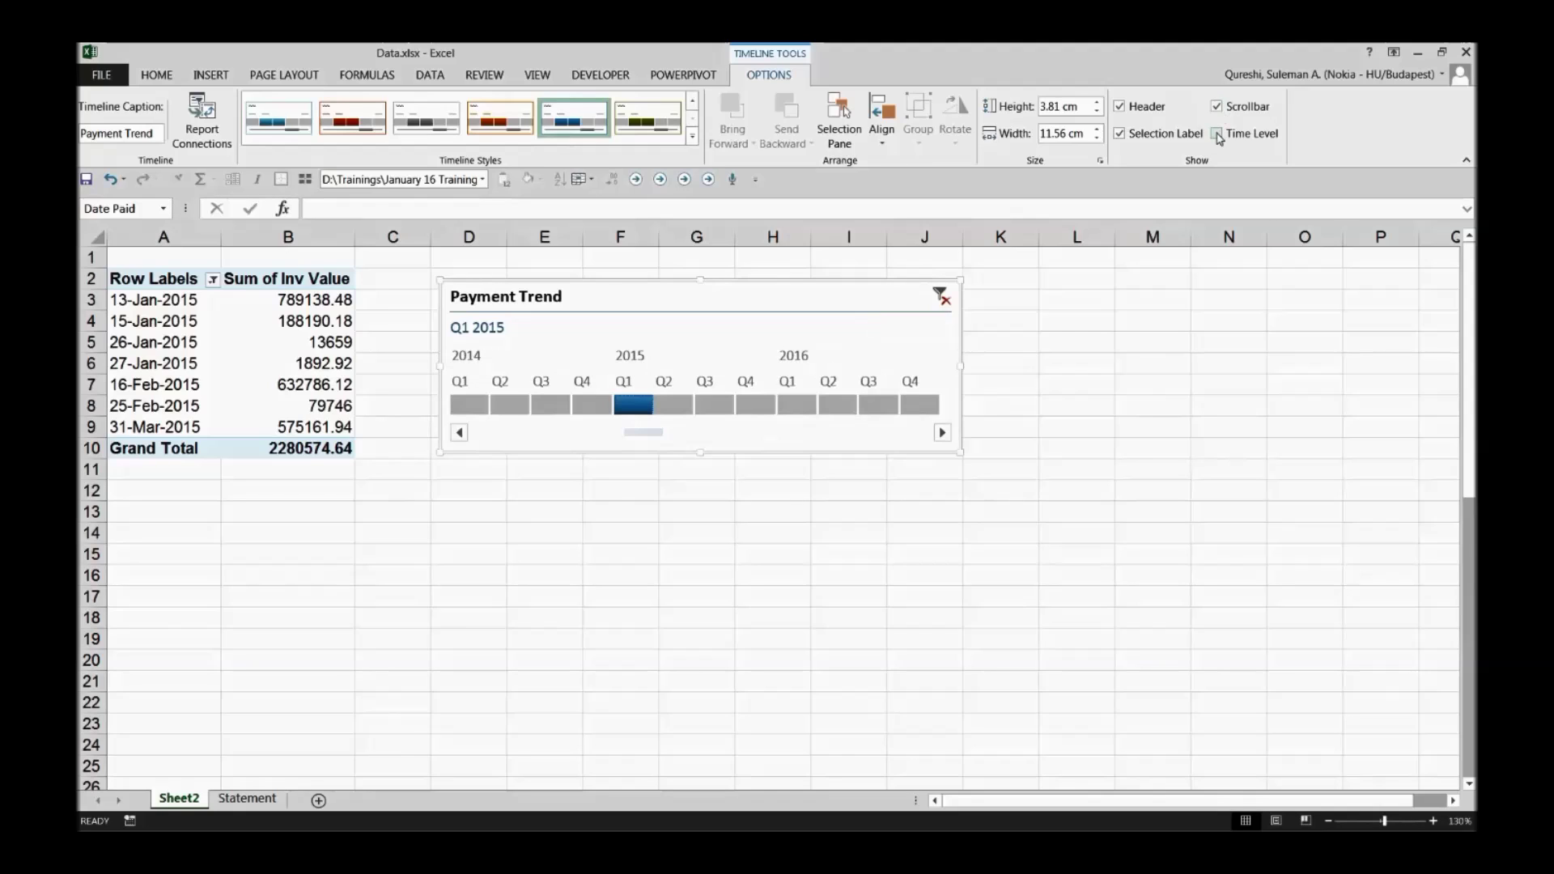
{"action": "left_click", "coordinate": [1218, 134]}
{"action": "left_click", "coordinate": [1218, 134]}
{"action": "left_click", "coordinate": [1217, 134]}
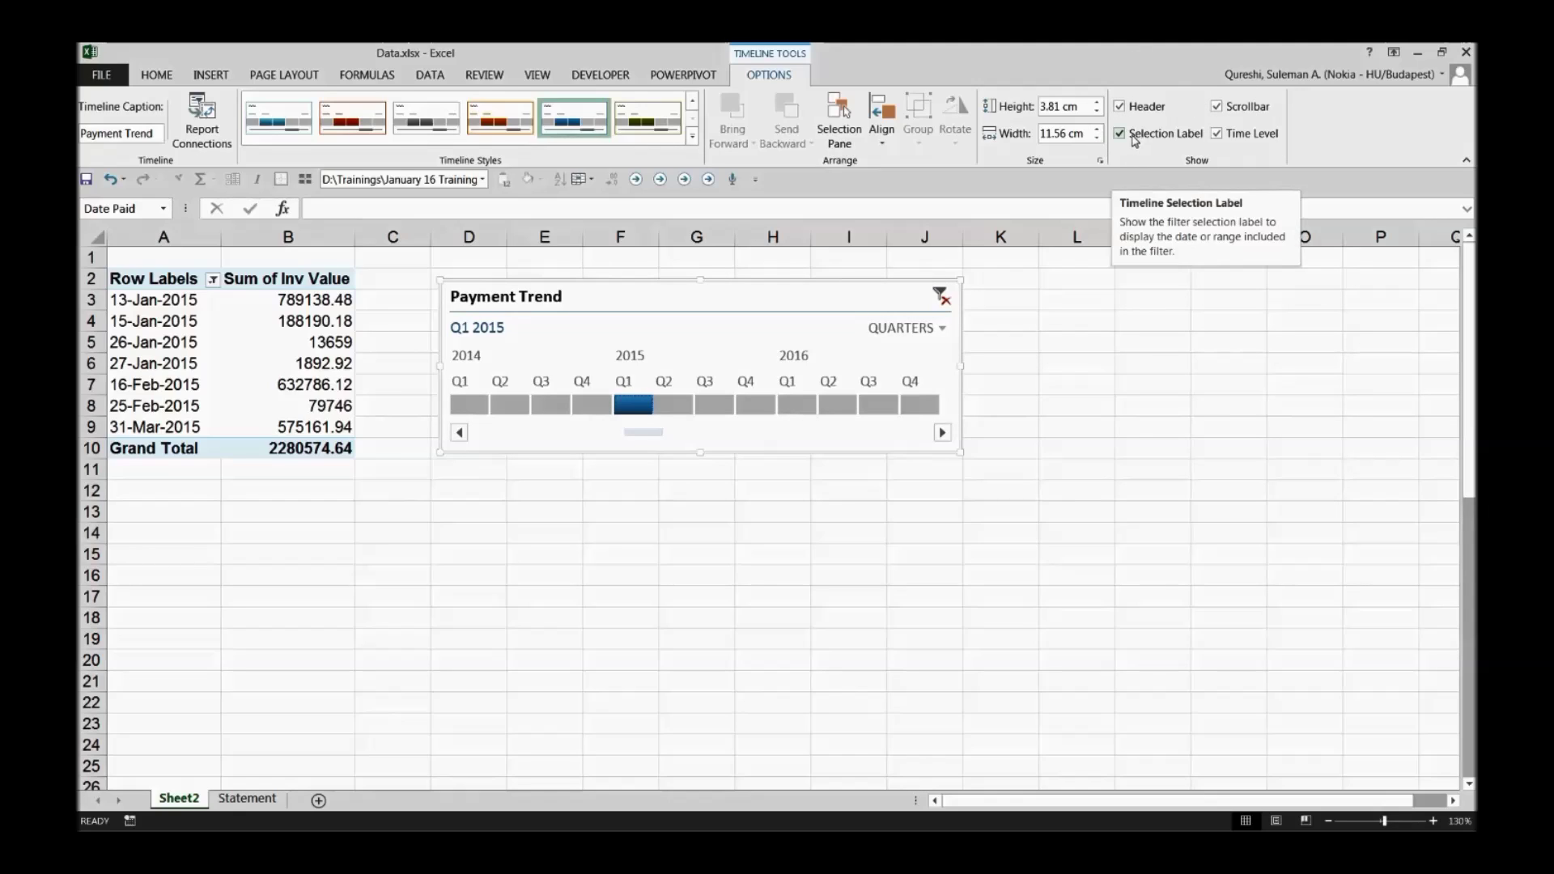
Step: Set the Payment Trend timeline height to 4.3 cm and width to about 11.5 cm
{"action": "left_click", "coordinate": [1097, 111]}
{"action": "left_click", "coordinate": [1098, 103]}
{"action": "left_click", "coordinate": [1097, 103]}
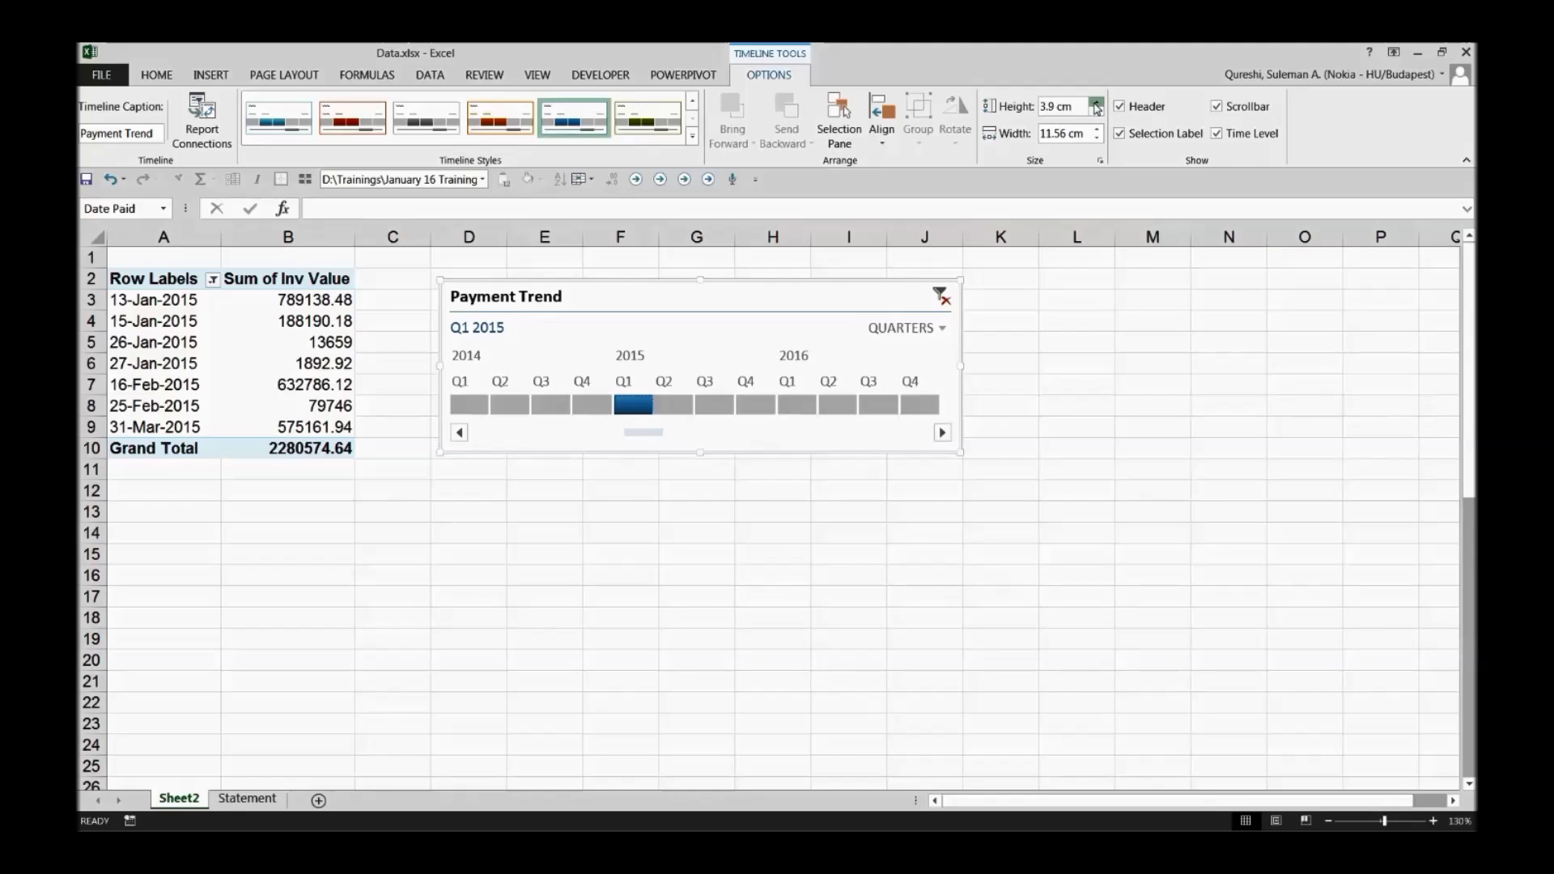
{"action": "left_click", "coordinate": [1098, 102]}
{"action": "left_click", "coordinate": [1098, 103]}
{"action": "left_click", "coordinate": [1097, 102]}
{"action": "left_click", "coordinate": [1097, 103]}
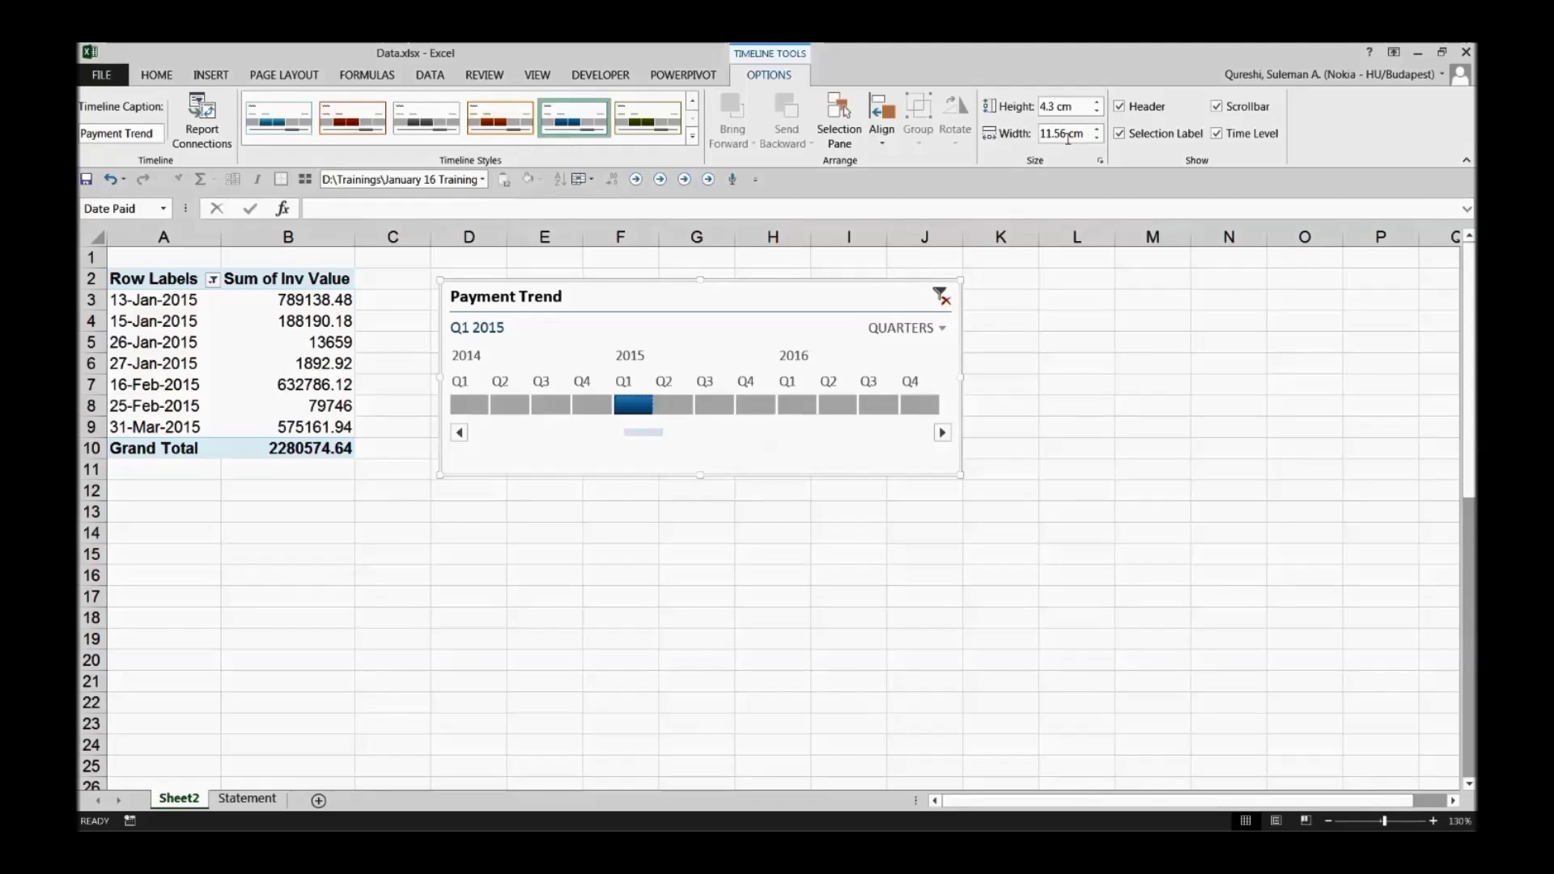
{"action": "left_click", "coordinate": [1097, 138]}
{"action": "left_click", "coordinate": [1097, 139]}
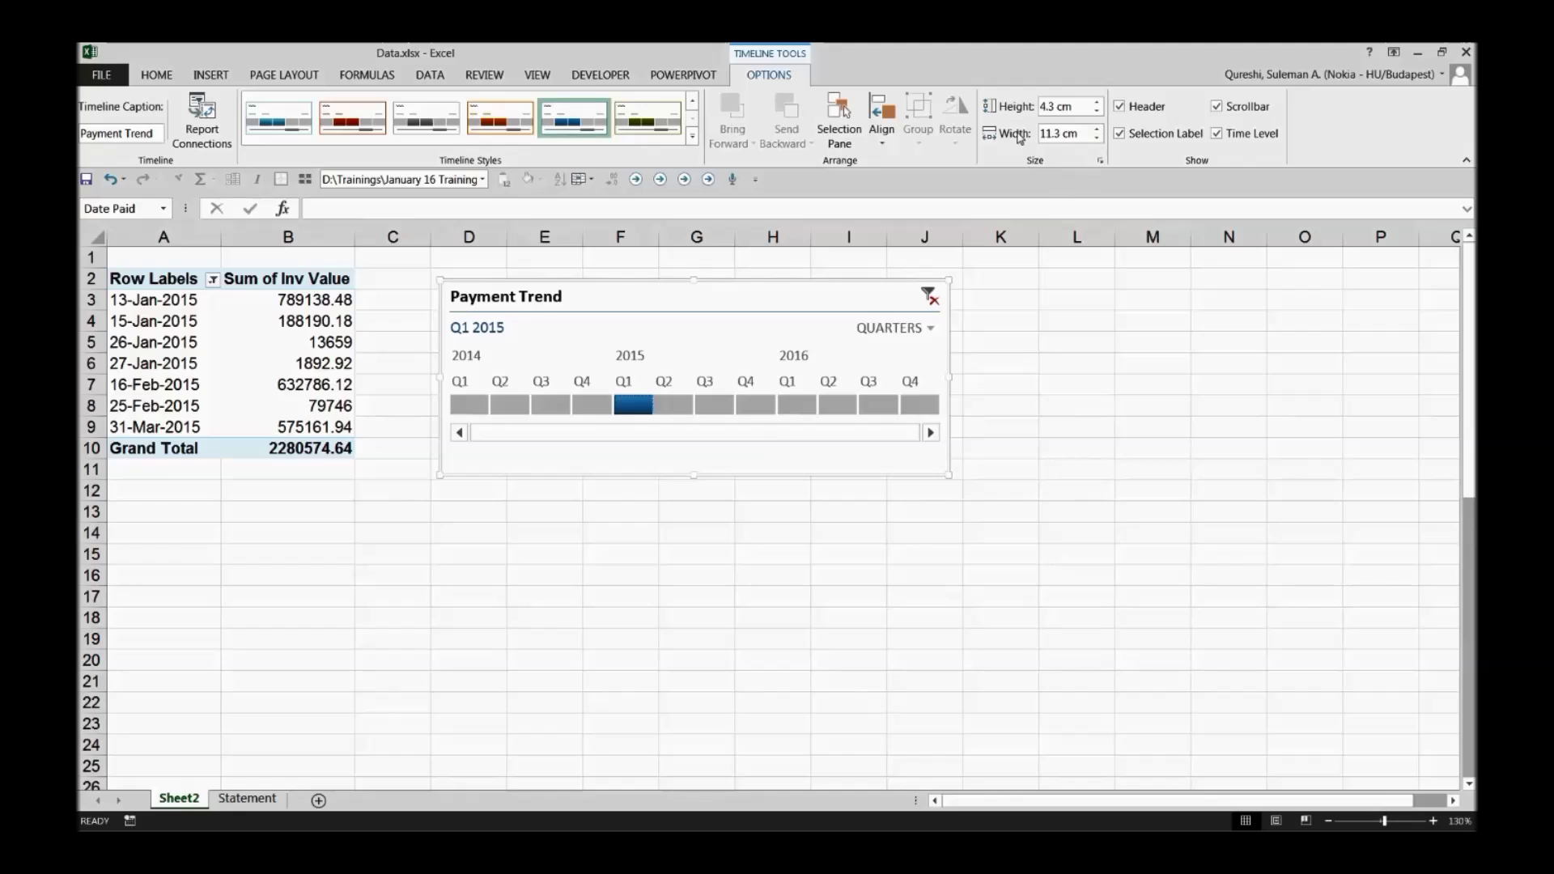
{"action": "mouse_move", "coordinate": [949, 378]}
{"action": "left_mouse_down"}
{"action": "mouse_move", "coordinate": [1002, 380]}
{"action": "mouse_move", "coordinate": [960, 377]}
{"action": "left_mouse_up"}
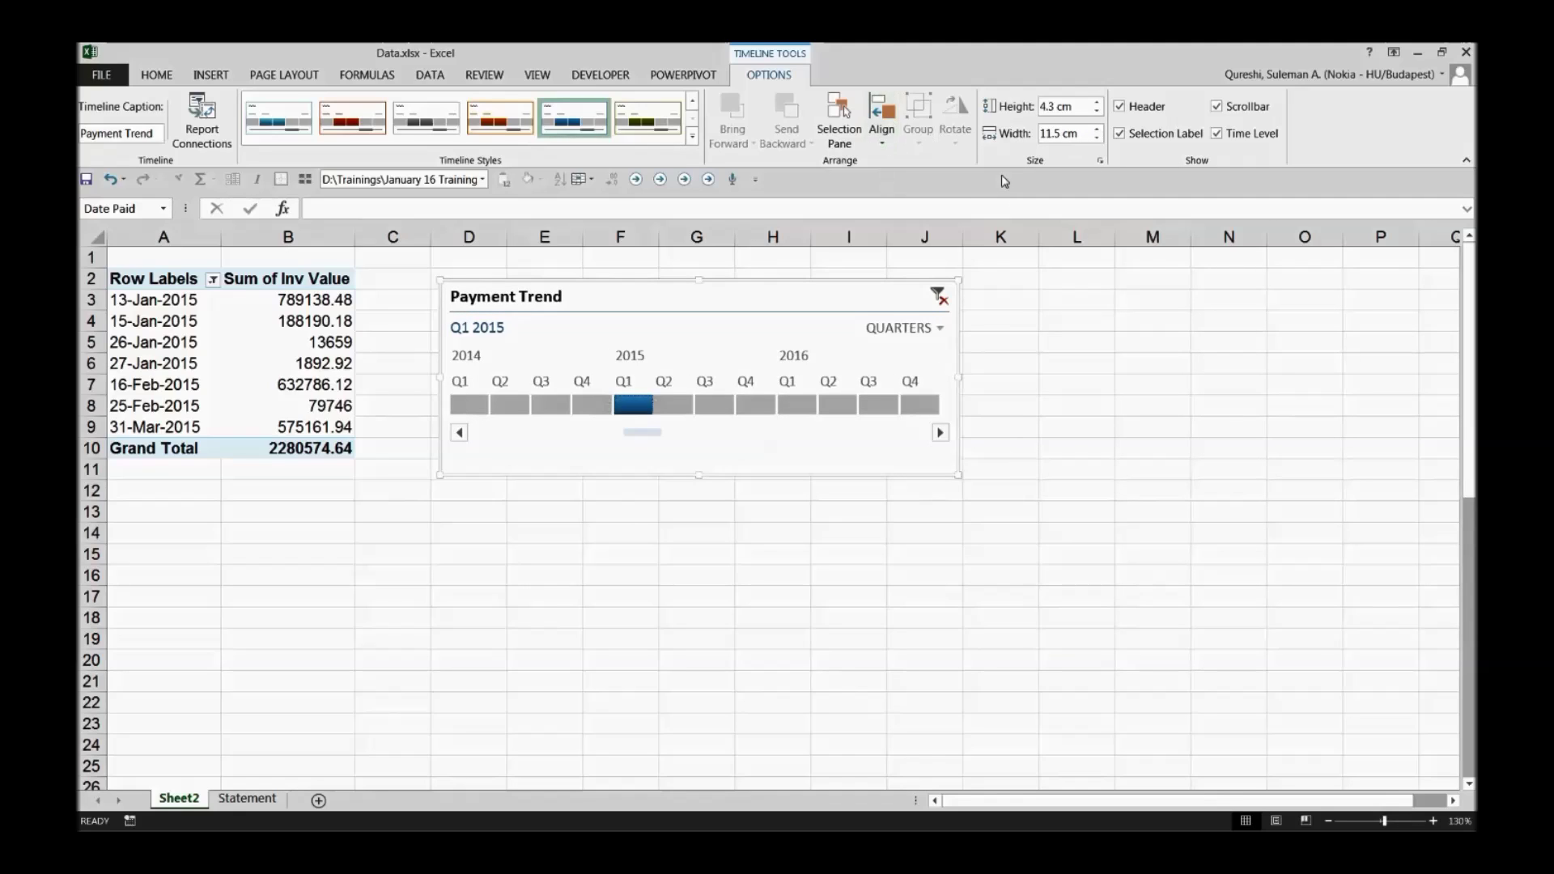
{"action": "left_click", "coordinate": [882, 121]}
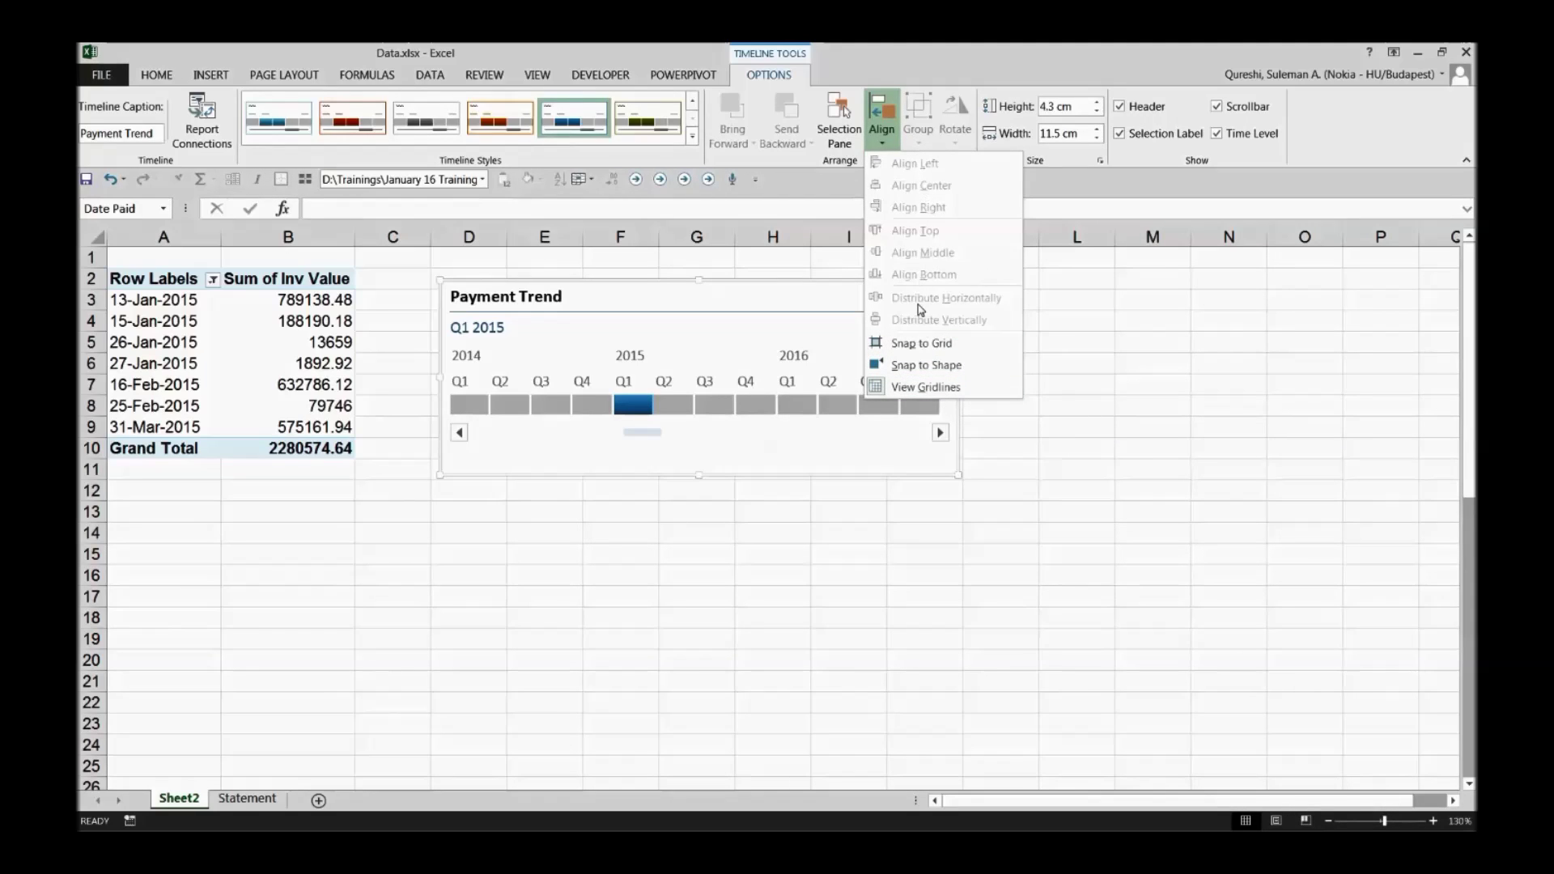
Step: Close the Align menu and Selection Pane, then step the filter through Q2, Q3 to Q4 2015
{"action": "left_click", "coordinate": [882, 112]}
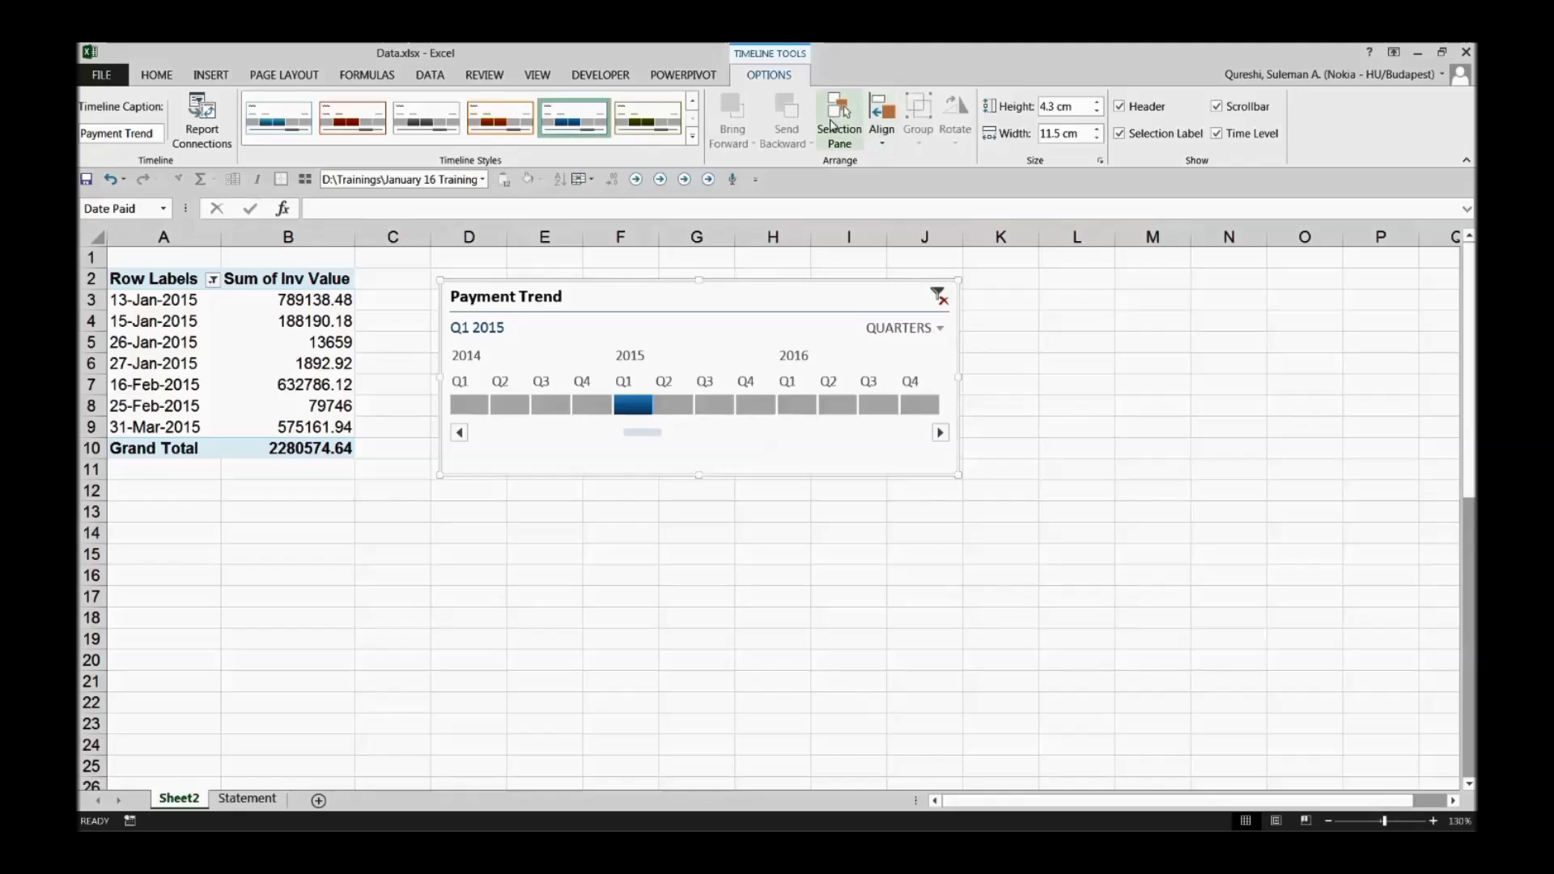
{"action": "left_click", "coordinate": [838, 121]}
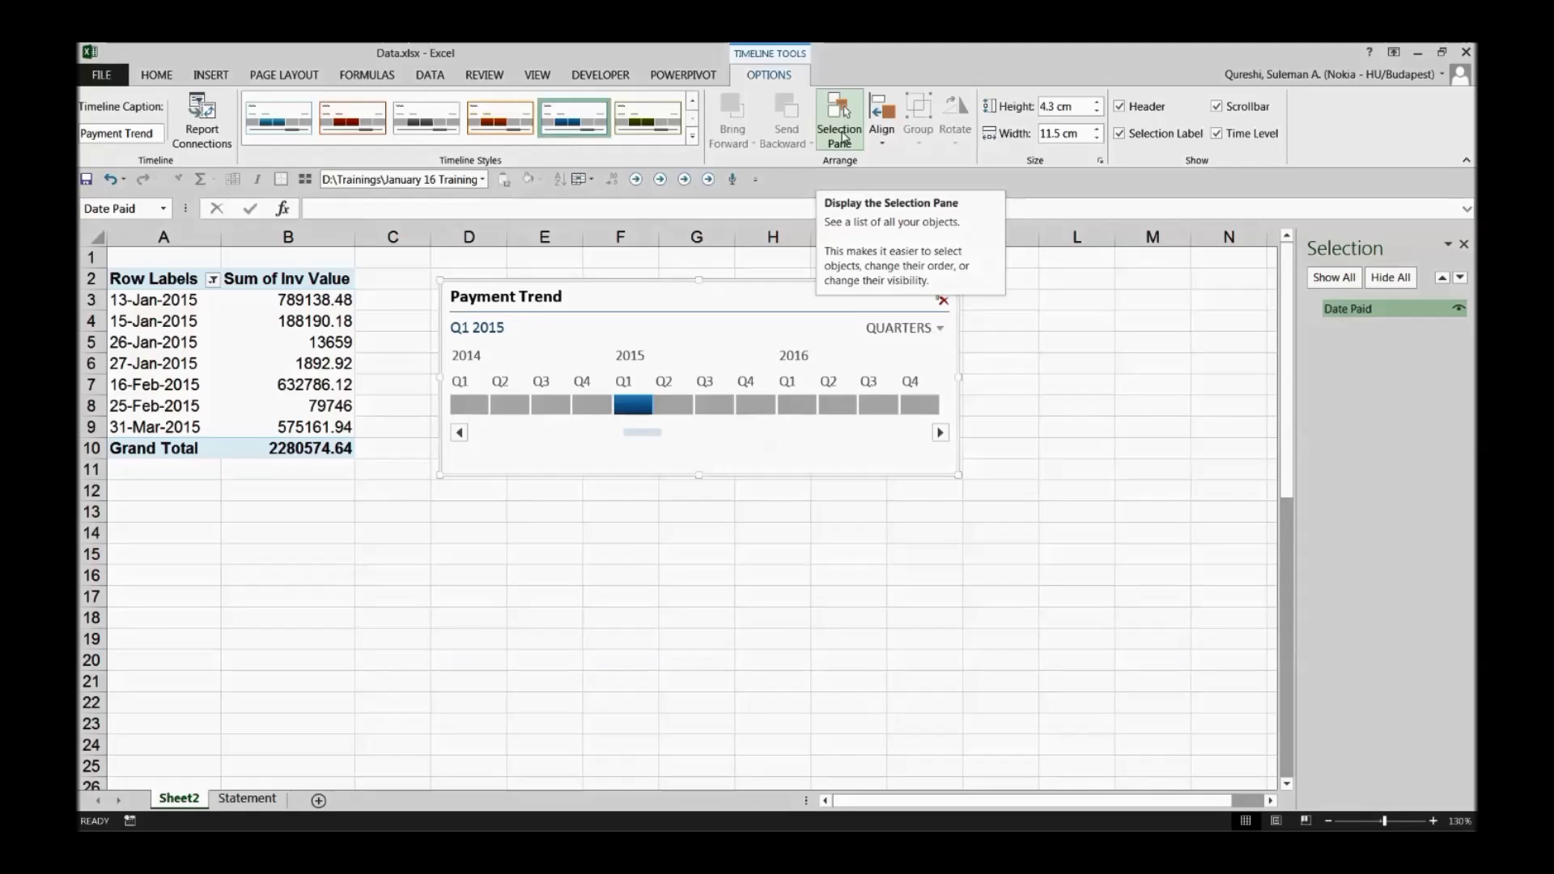
{"action": "left_click", "coordinate": [1463, 244]}
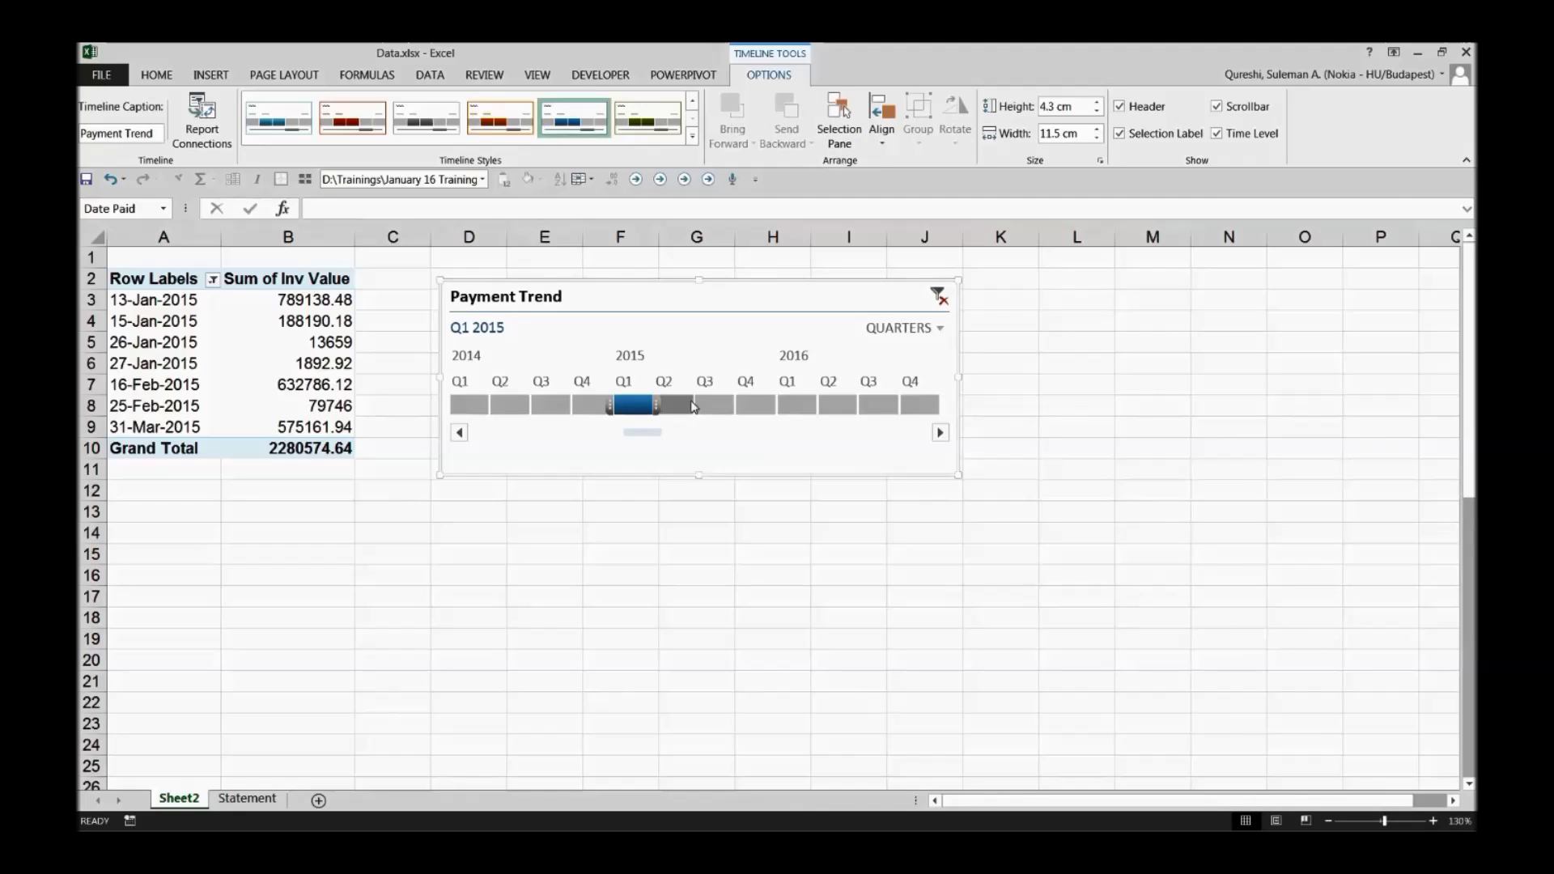
{"action": "left_click", "coordinate": [690, 407]}
{"action": "left_click", "coordinate": [715, 405]}
{"action": "left_click", "coordinate": [769, 406]}
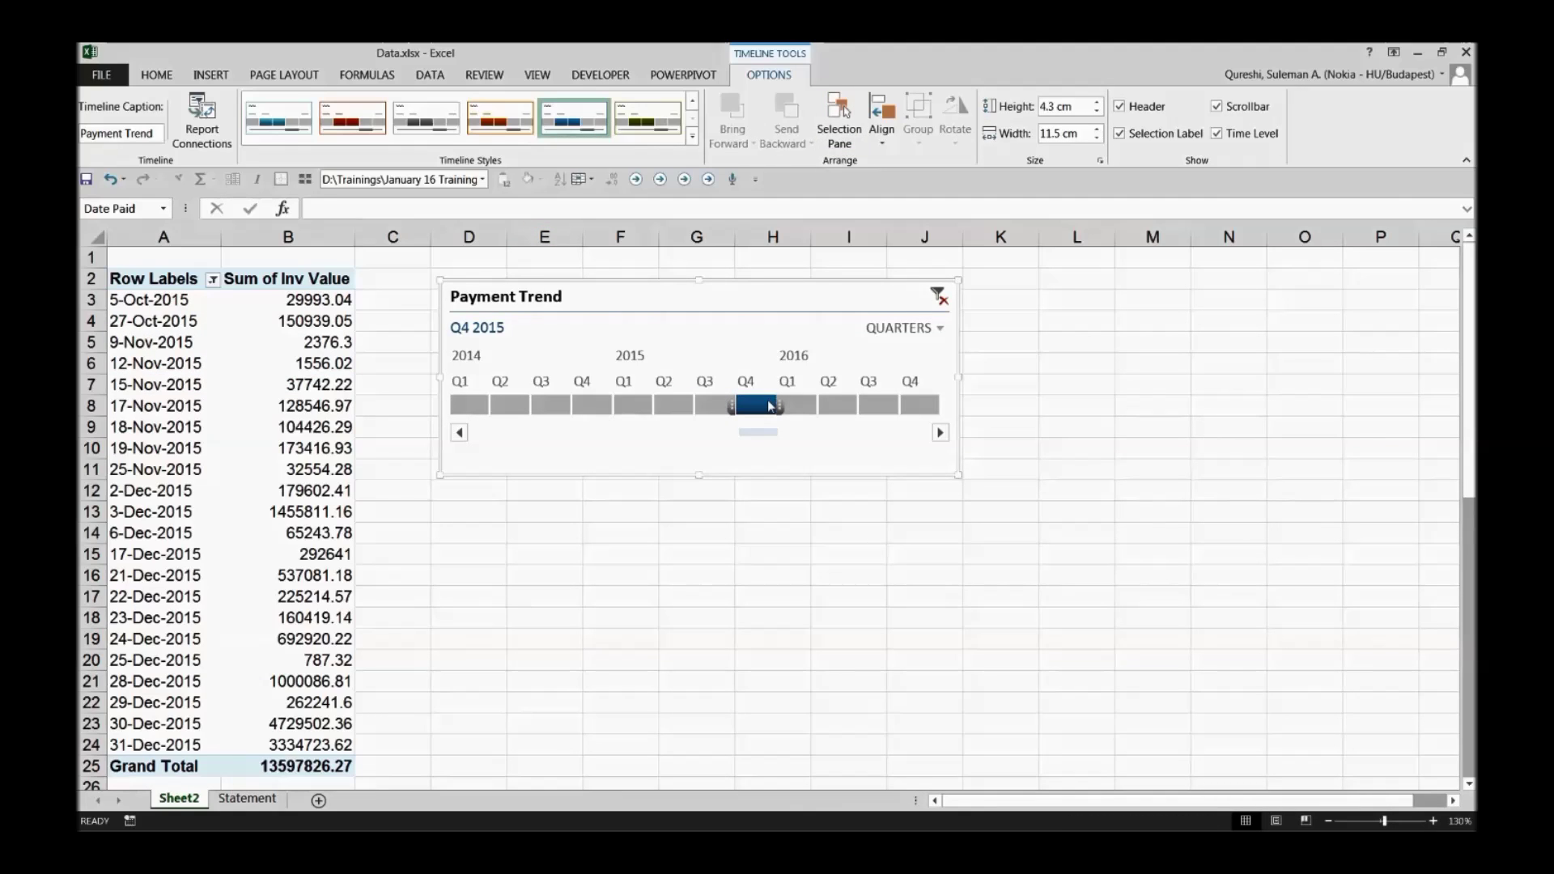